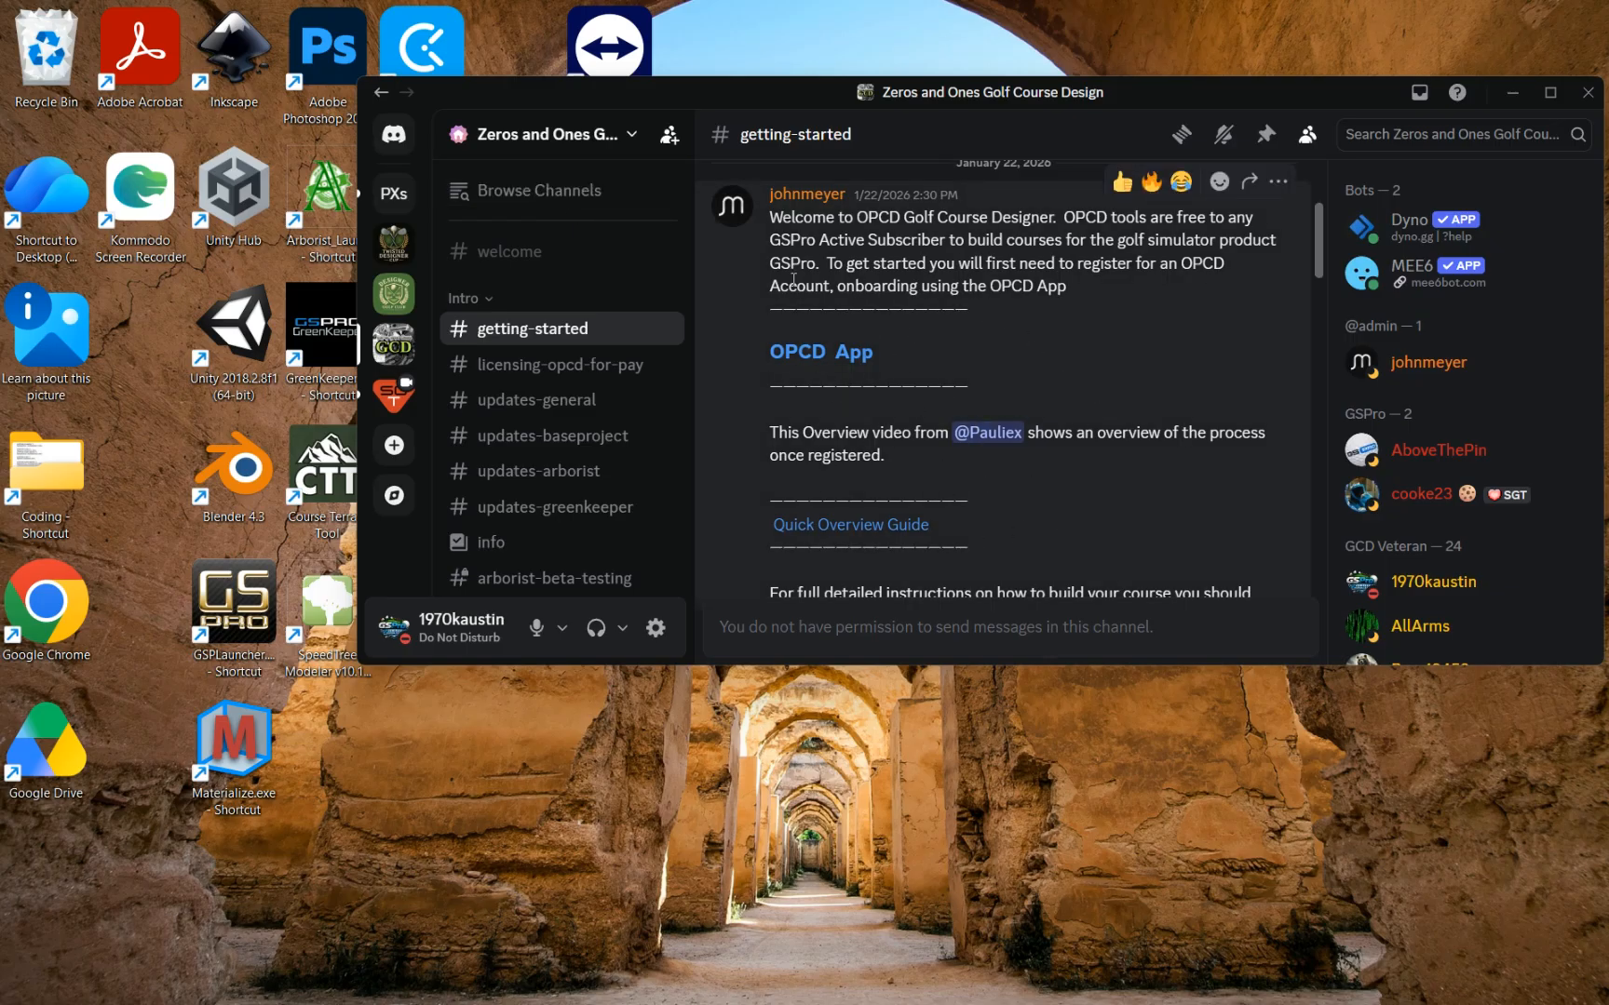
Sign in to the OPCD App linked in the getting-started channel, authorizing Discord account access and accepting the RegisteredUser role
{"action": "left_click", "coordinate": [809, 351]}
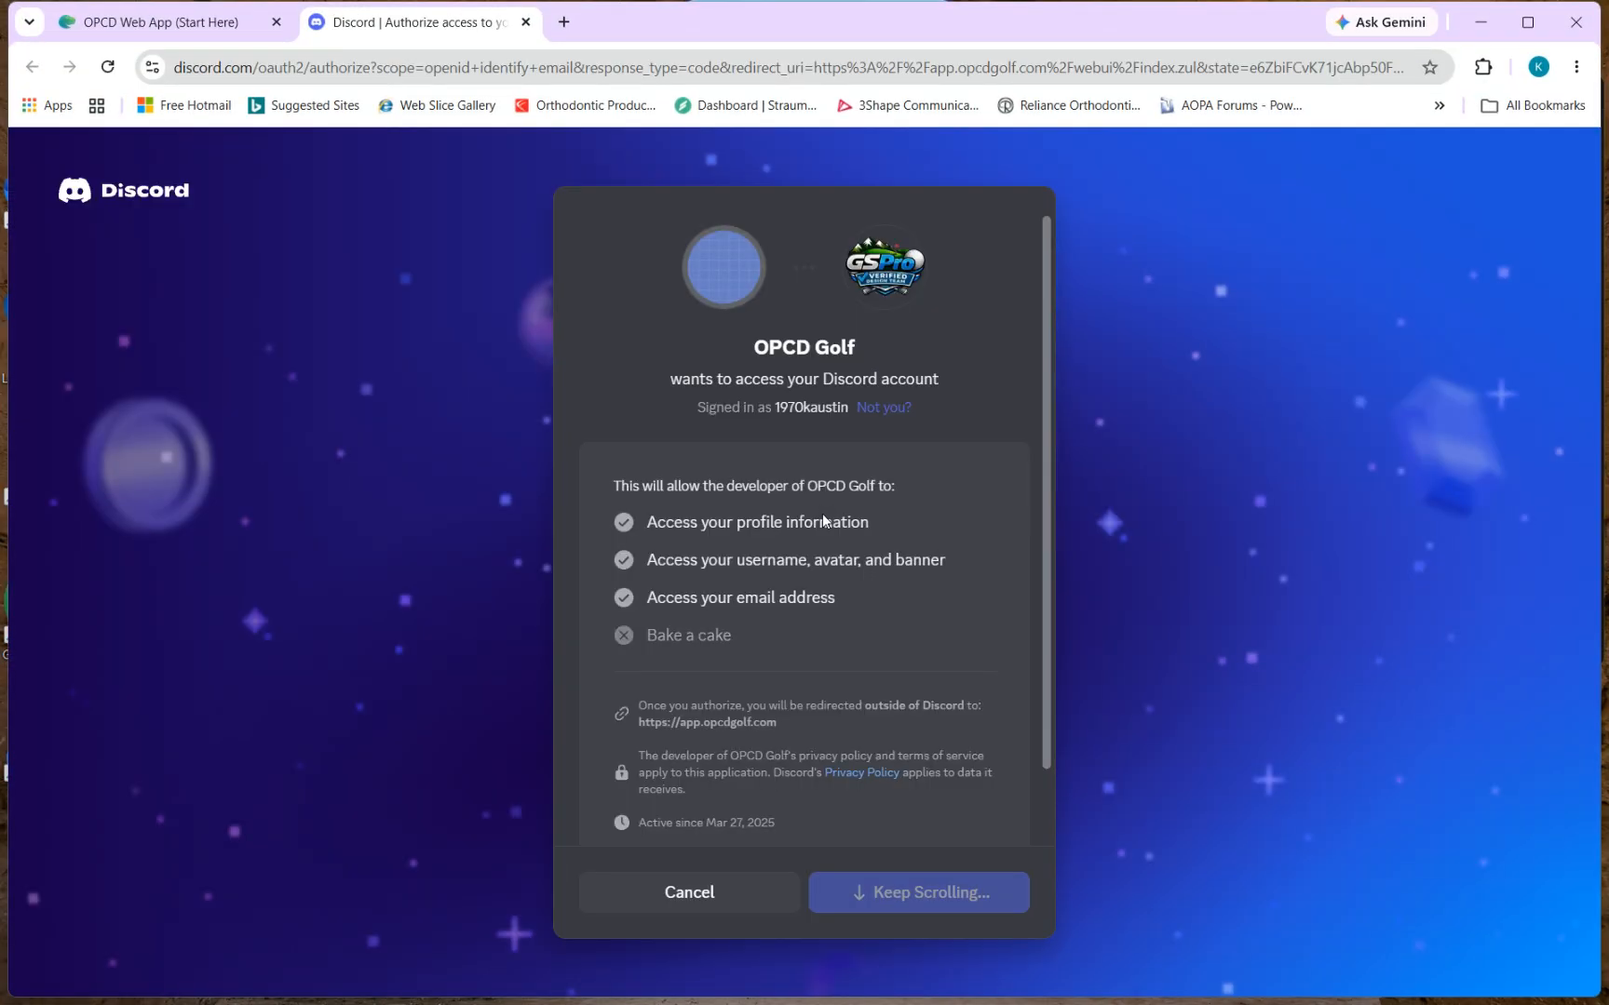
{"action": "scroll", "coordinate": [796, 450], "scroll_direction": "down", "scroll_amount": 1}
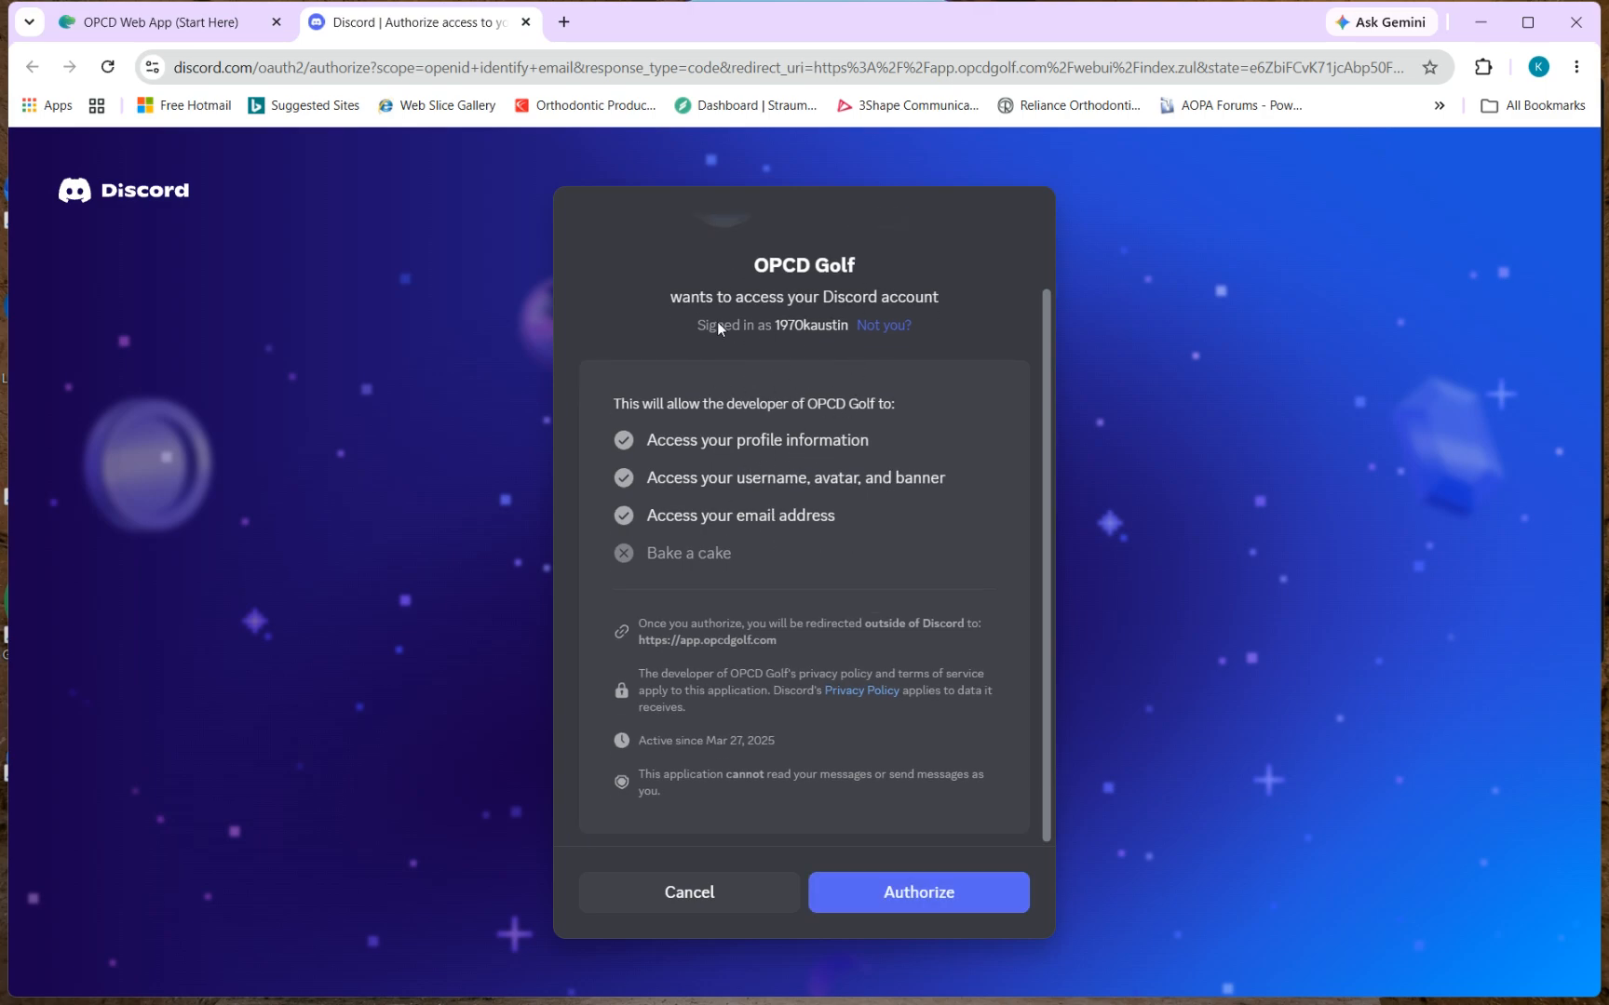
{"action": "left_click", "coordinate": [910, 895]}
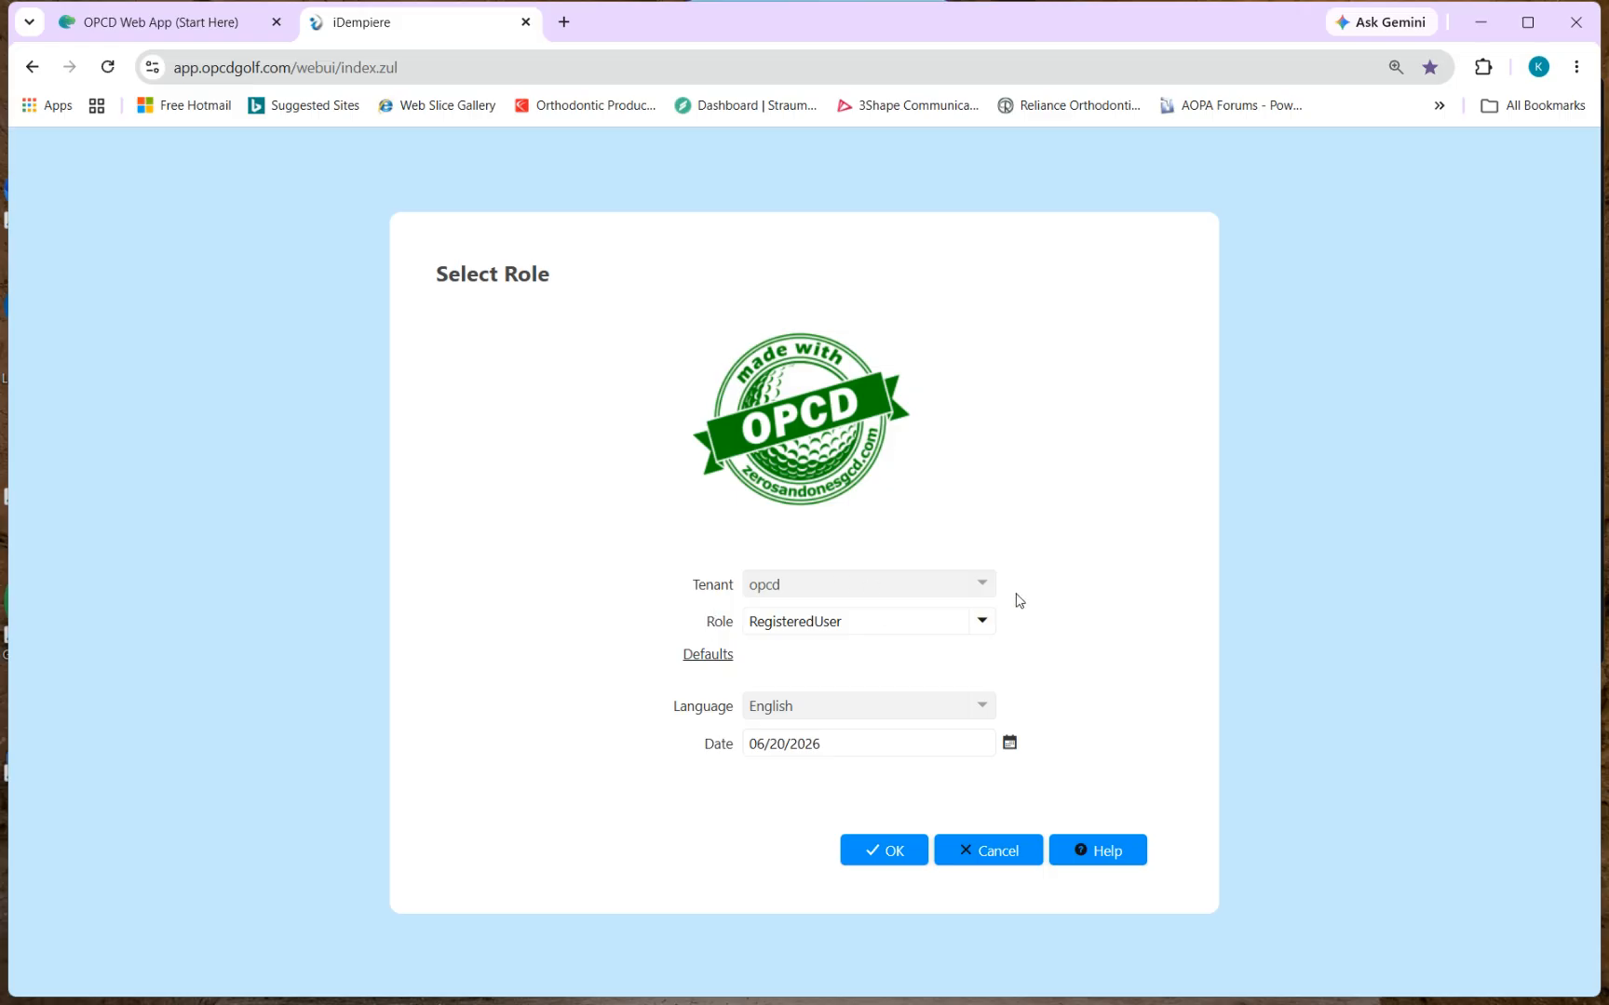
{"action": "left_click", "coordinate": [898, 857]}
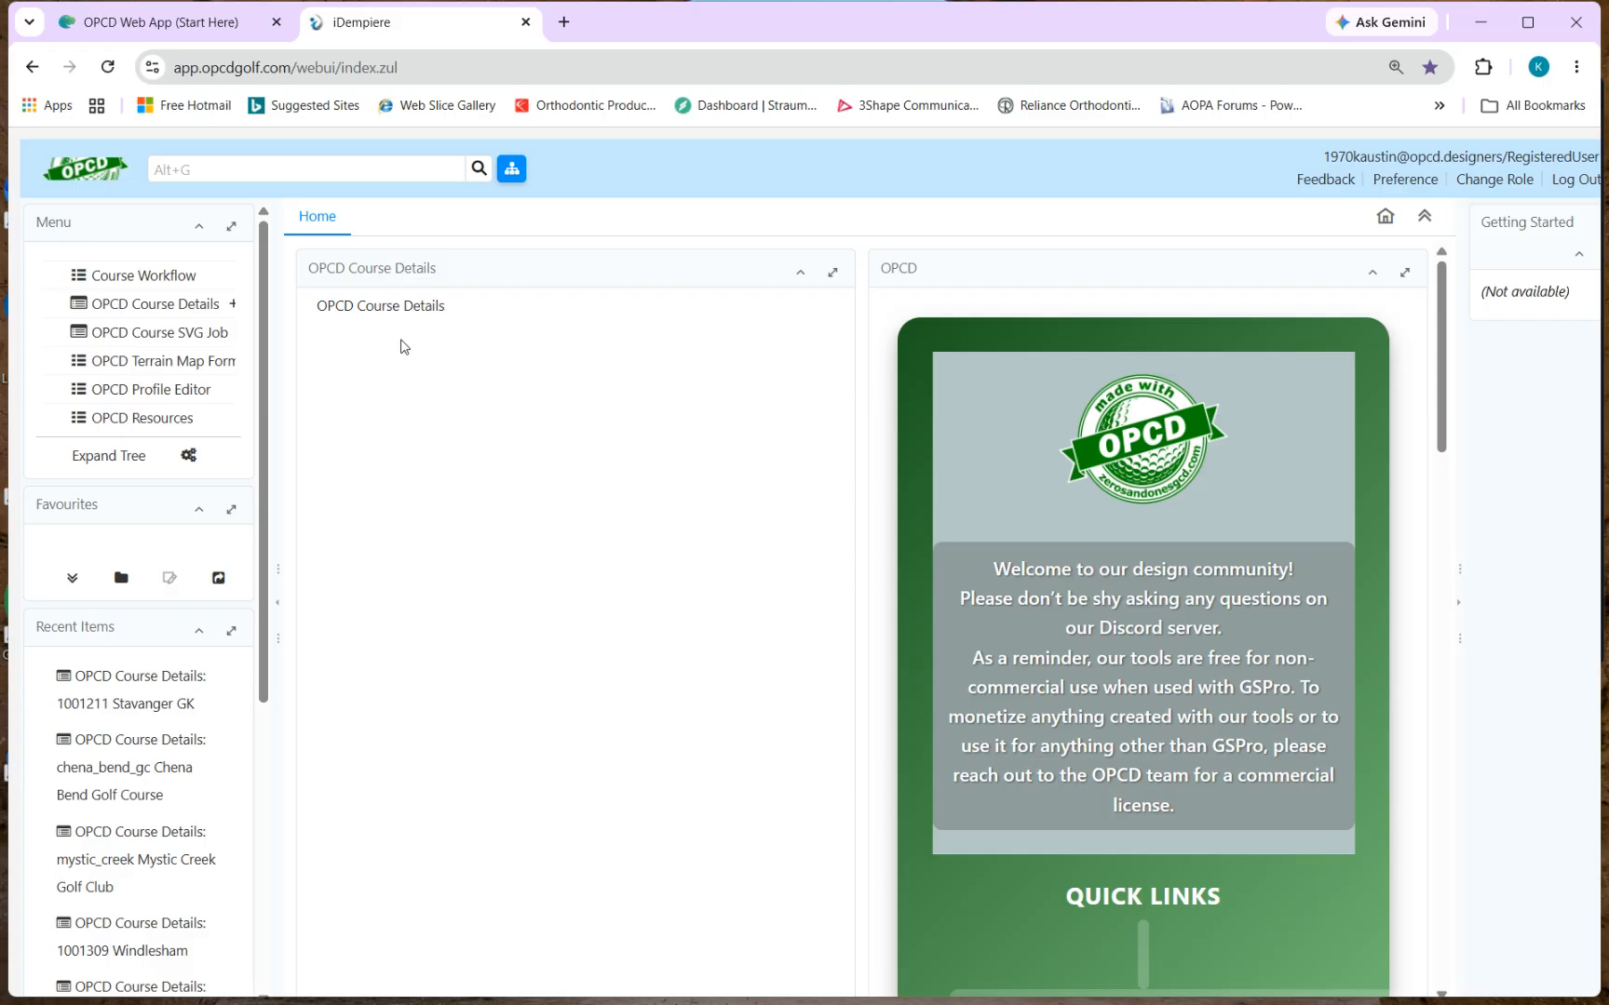
Open the dashboard of The Bull at Pinehurst Farms in Course Workflow and show its SVG jobs
{"action": "left_click", "coordinate": [148, 278]}
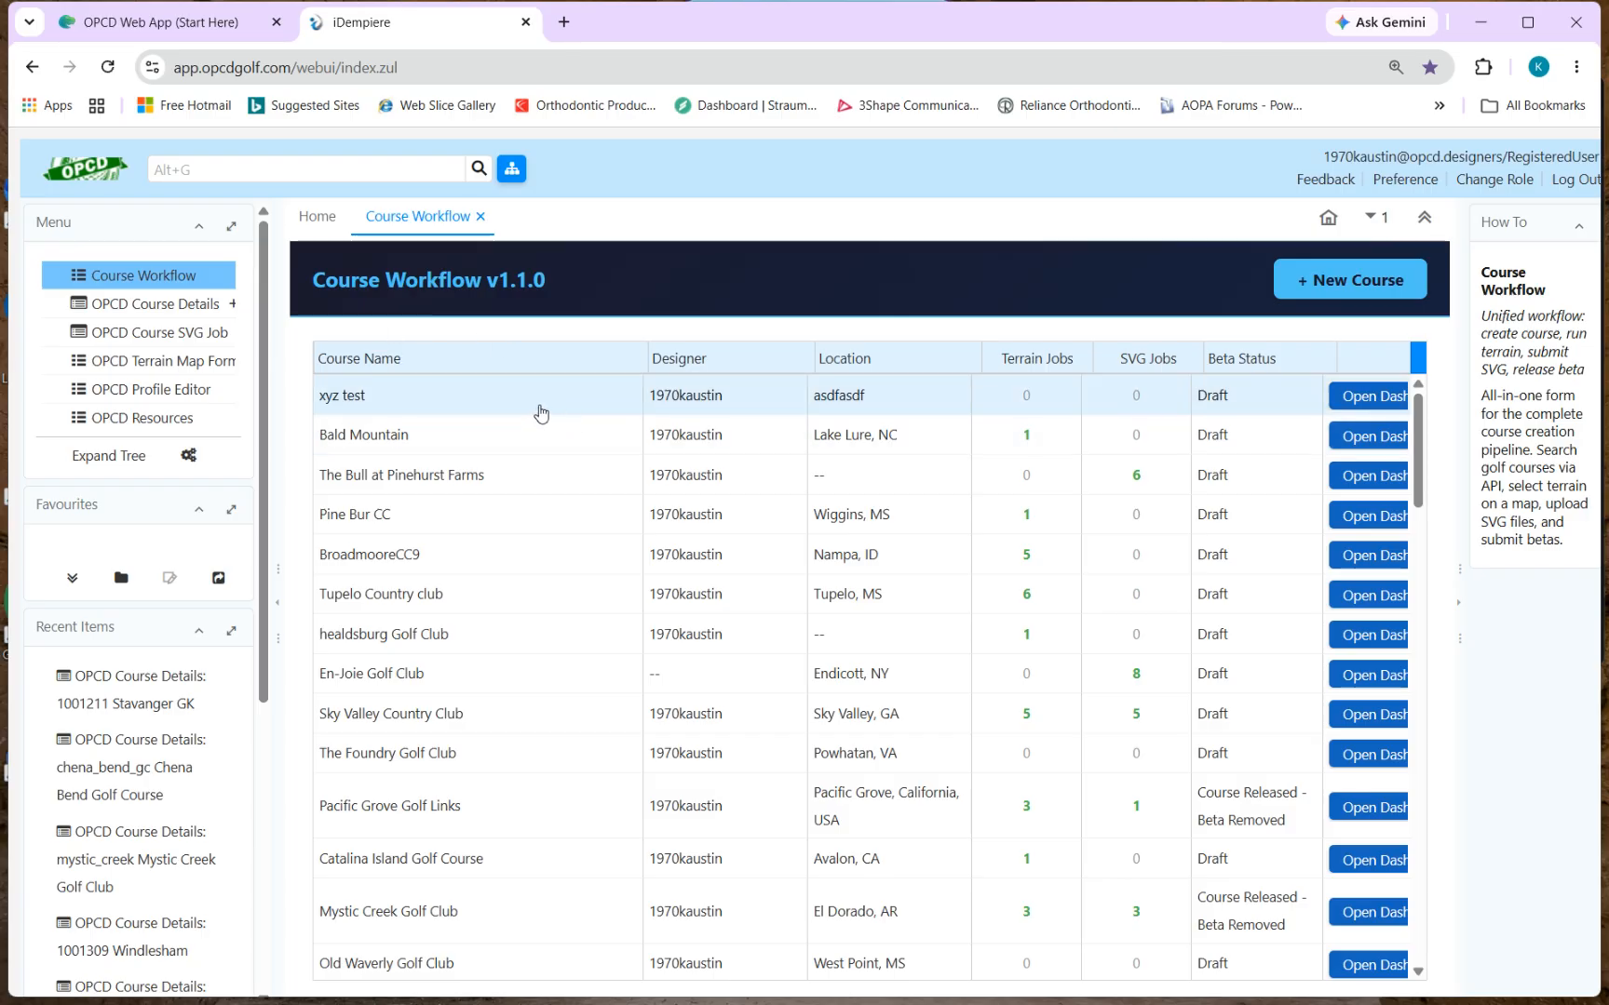
{"action": "left_click", "coordinate": [1326, 285]}
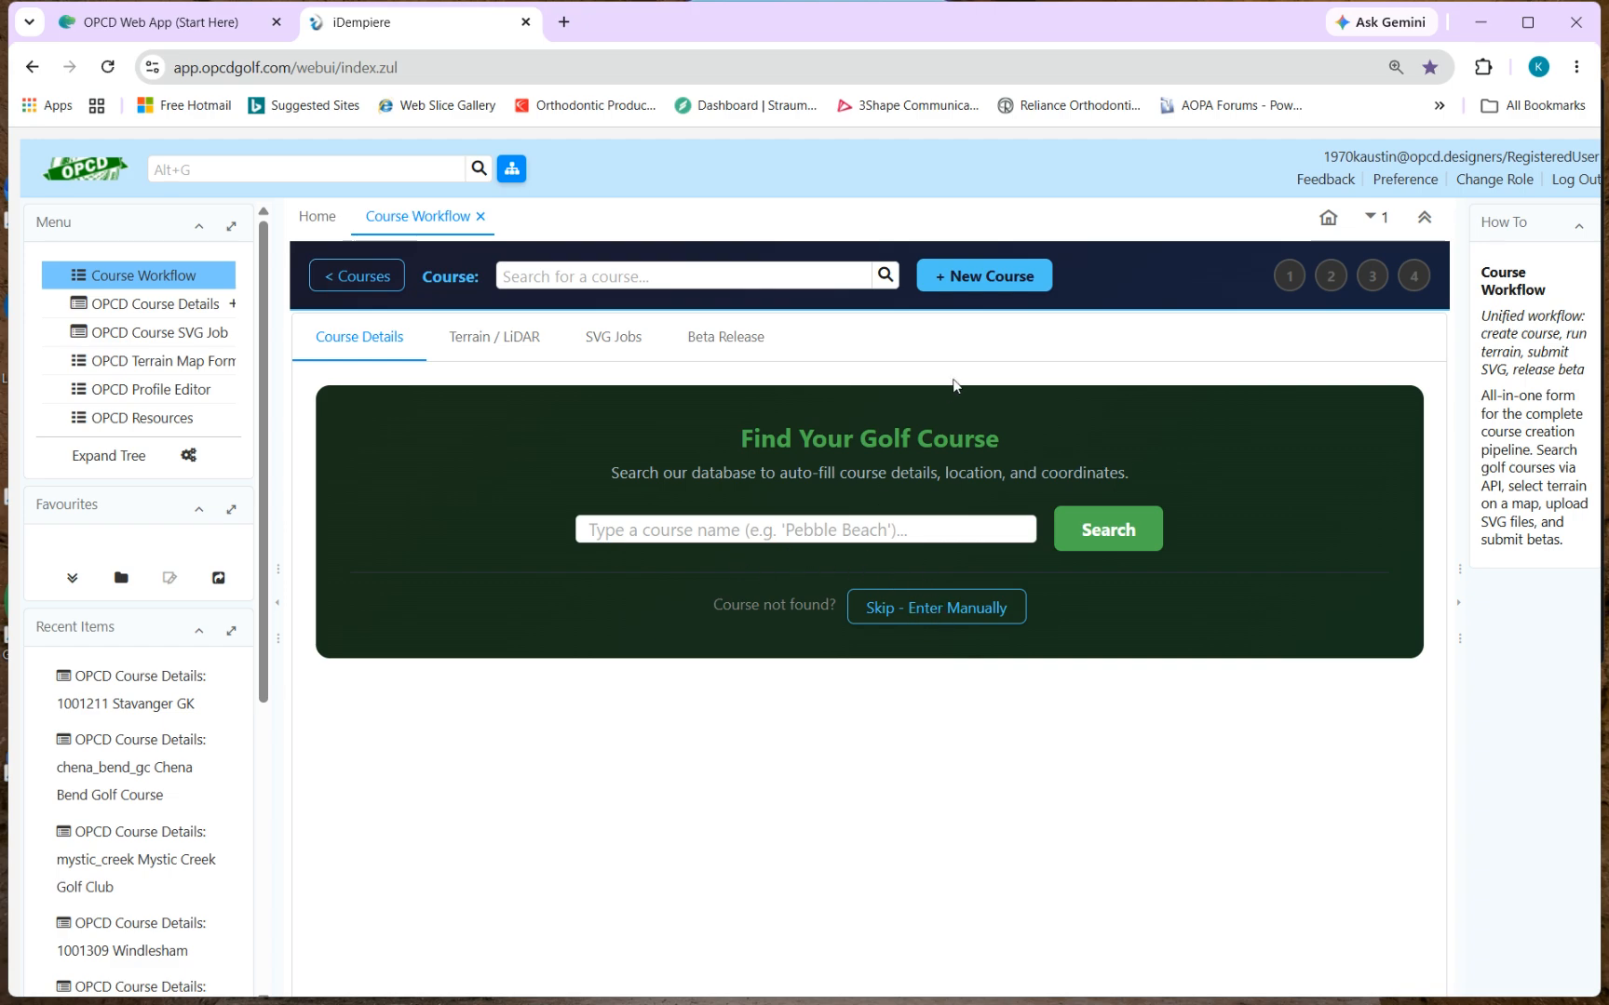
{"action": "left_click", "coordinate": [362, 293]}
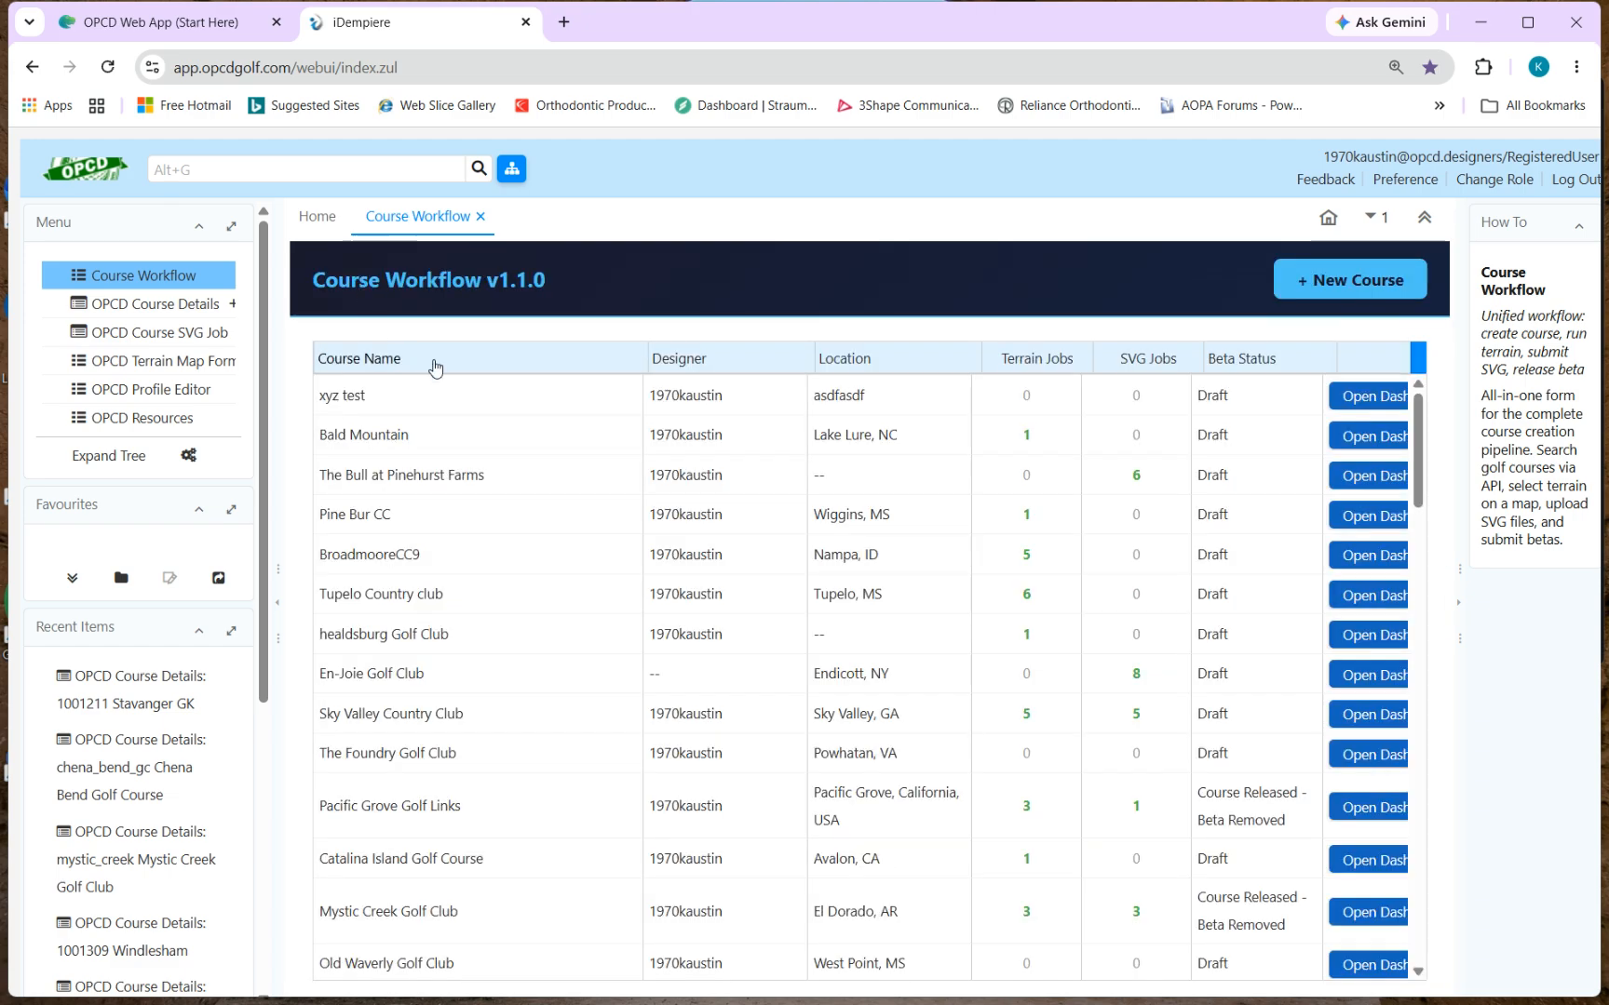
{"action": "left_click", "coordinate": [405, 480]}
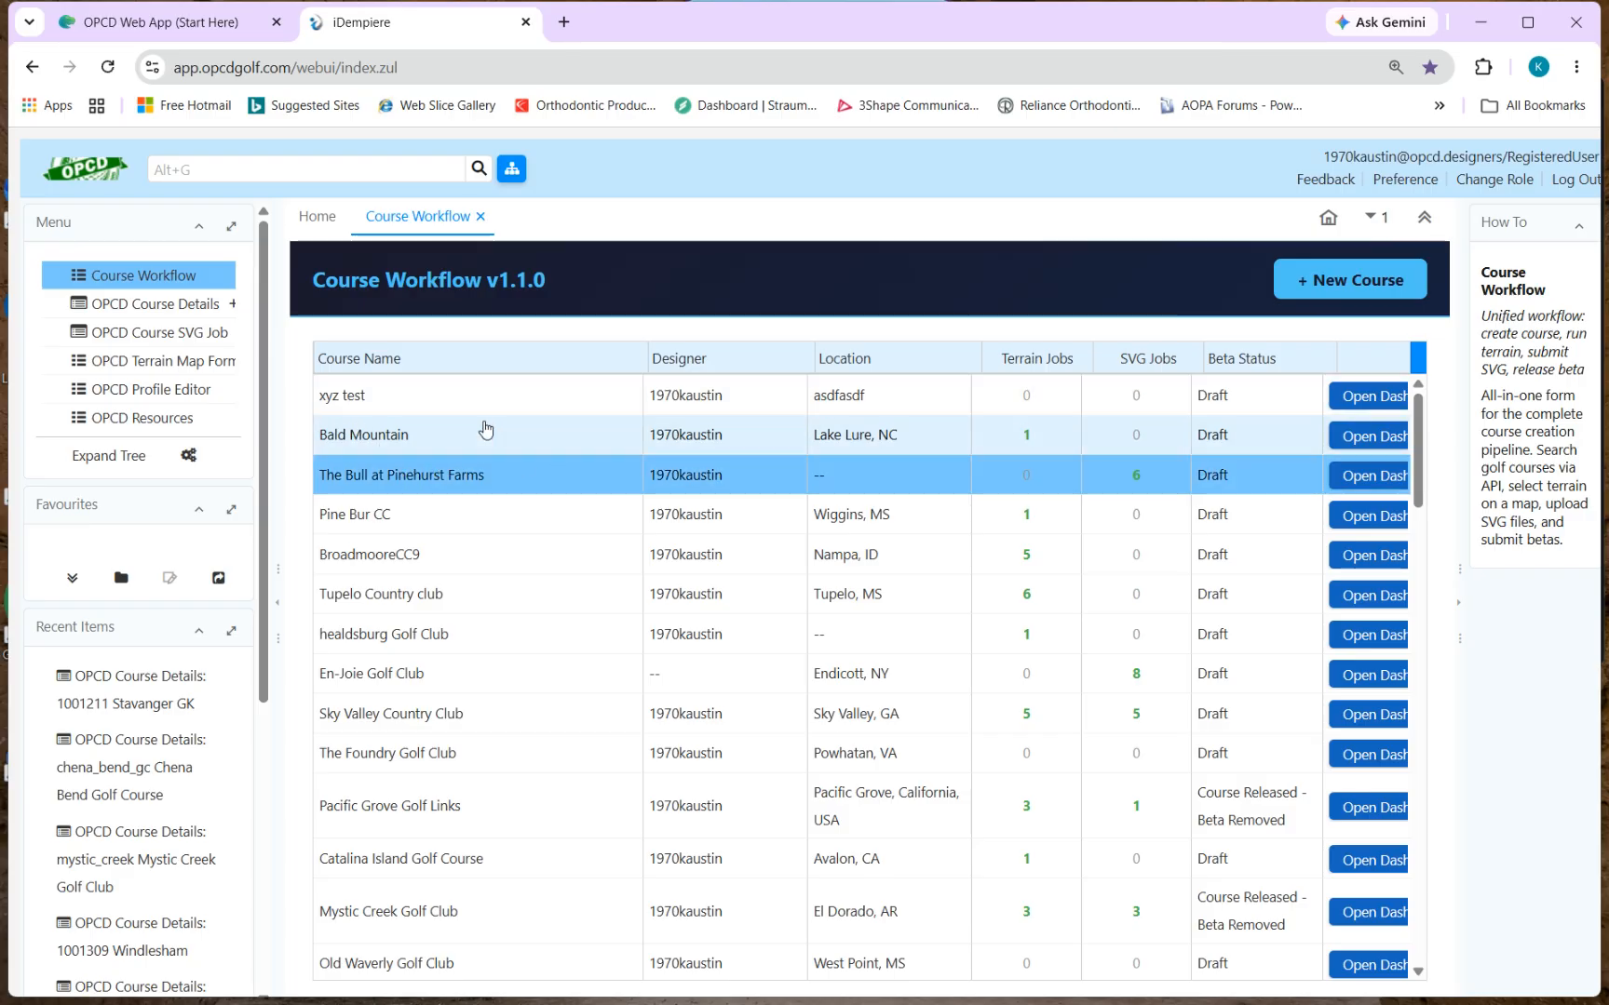
{"action": "left_click", "coordinate": [1371, 482]}
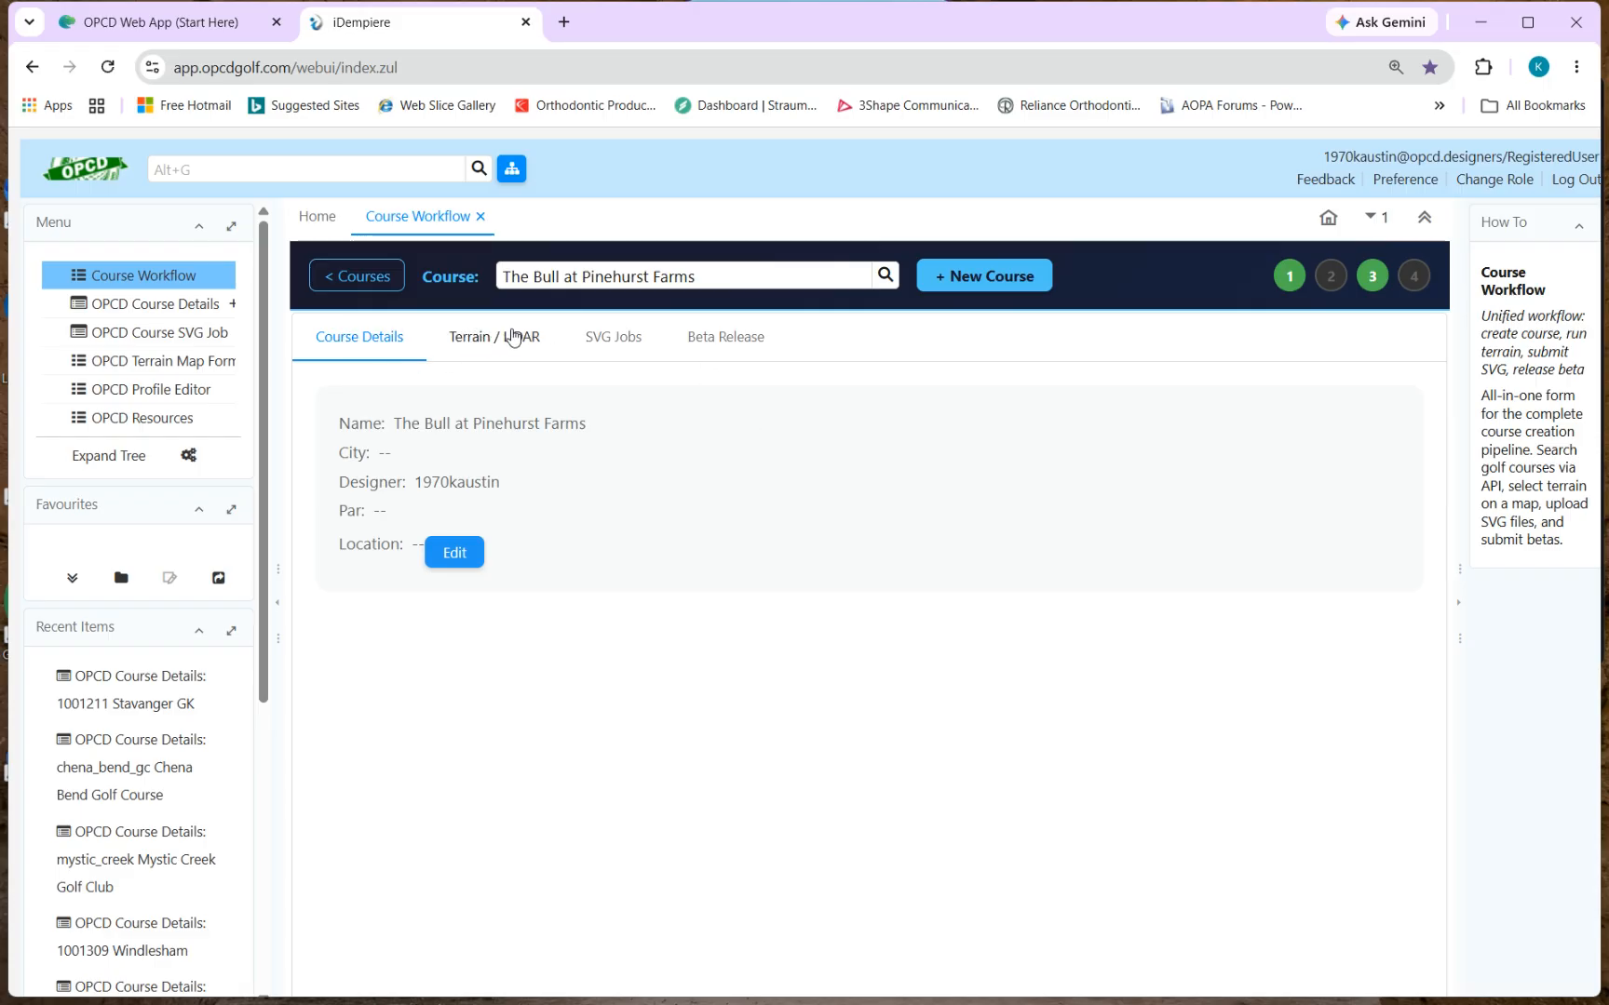
{"action": "left_click", "coordinate": [613, 340]}
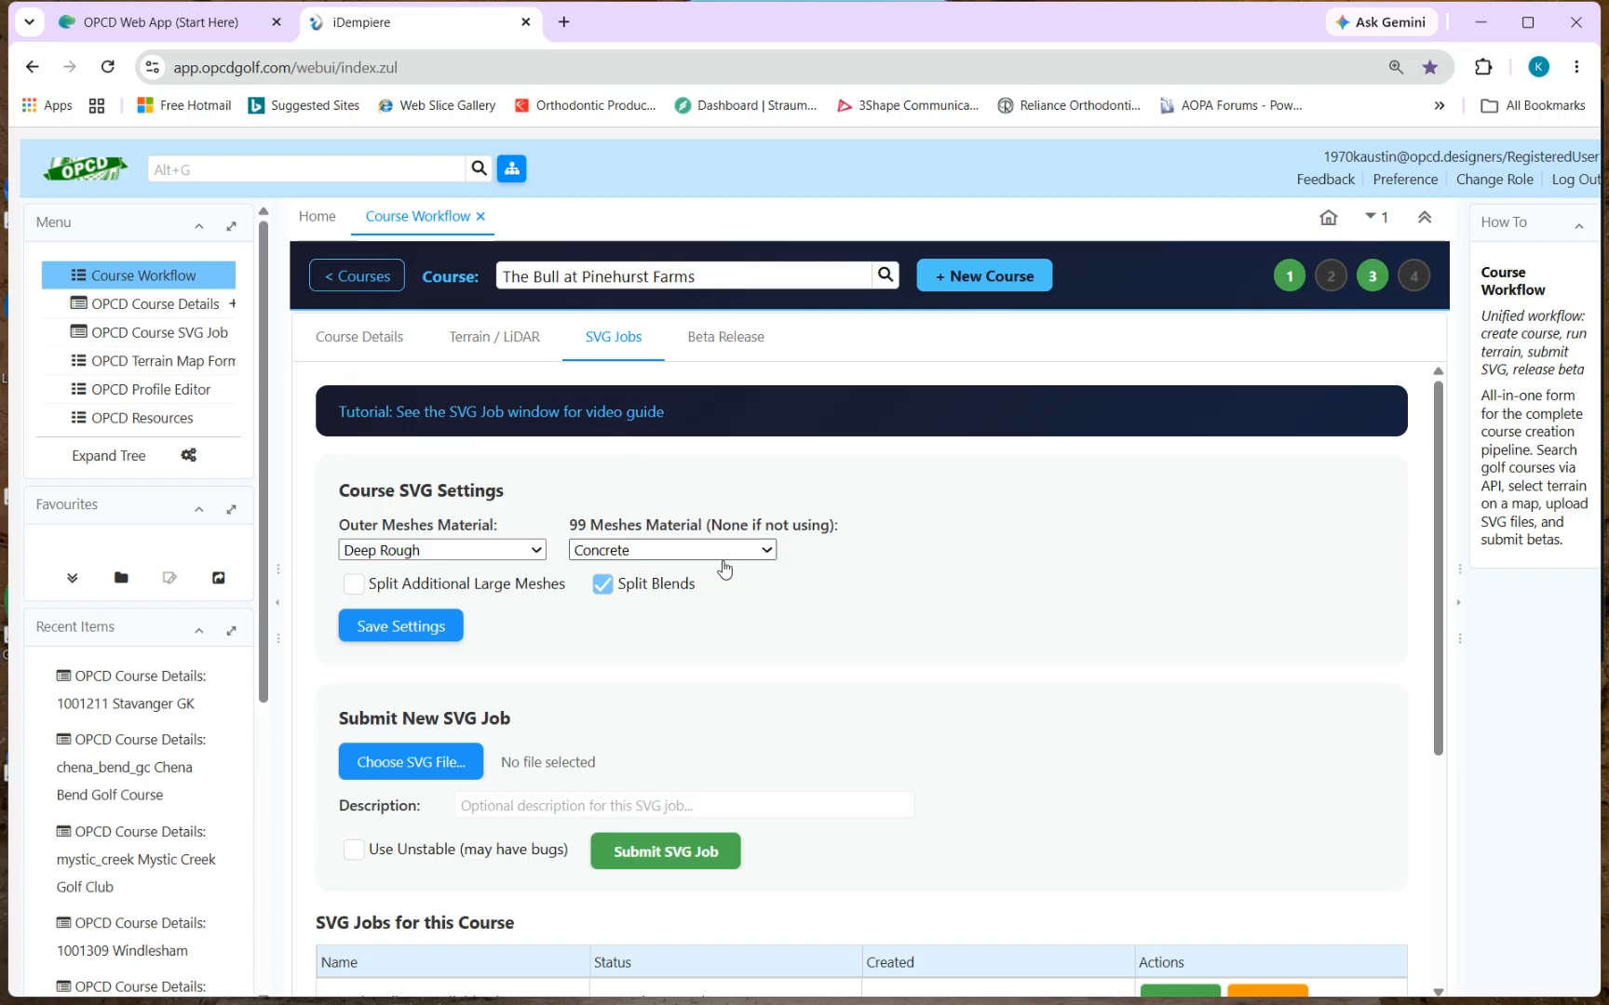
Set the 99 meshes material to Concrete and save the course SVG settings
{"action": "left_click", "coordinate": [765, 551]}
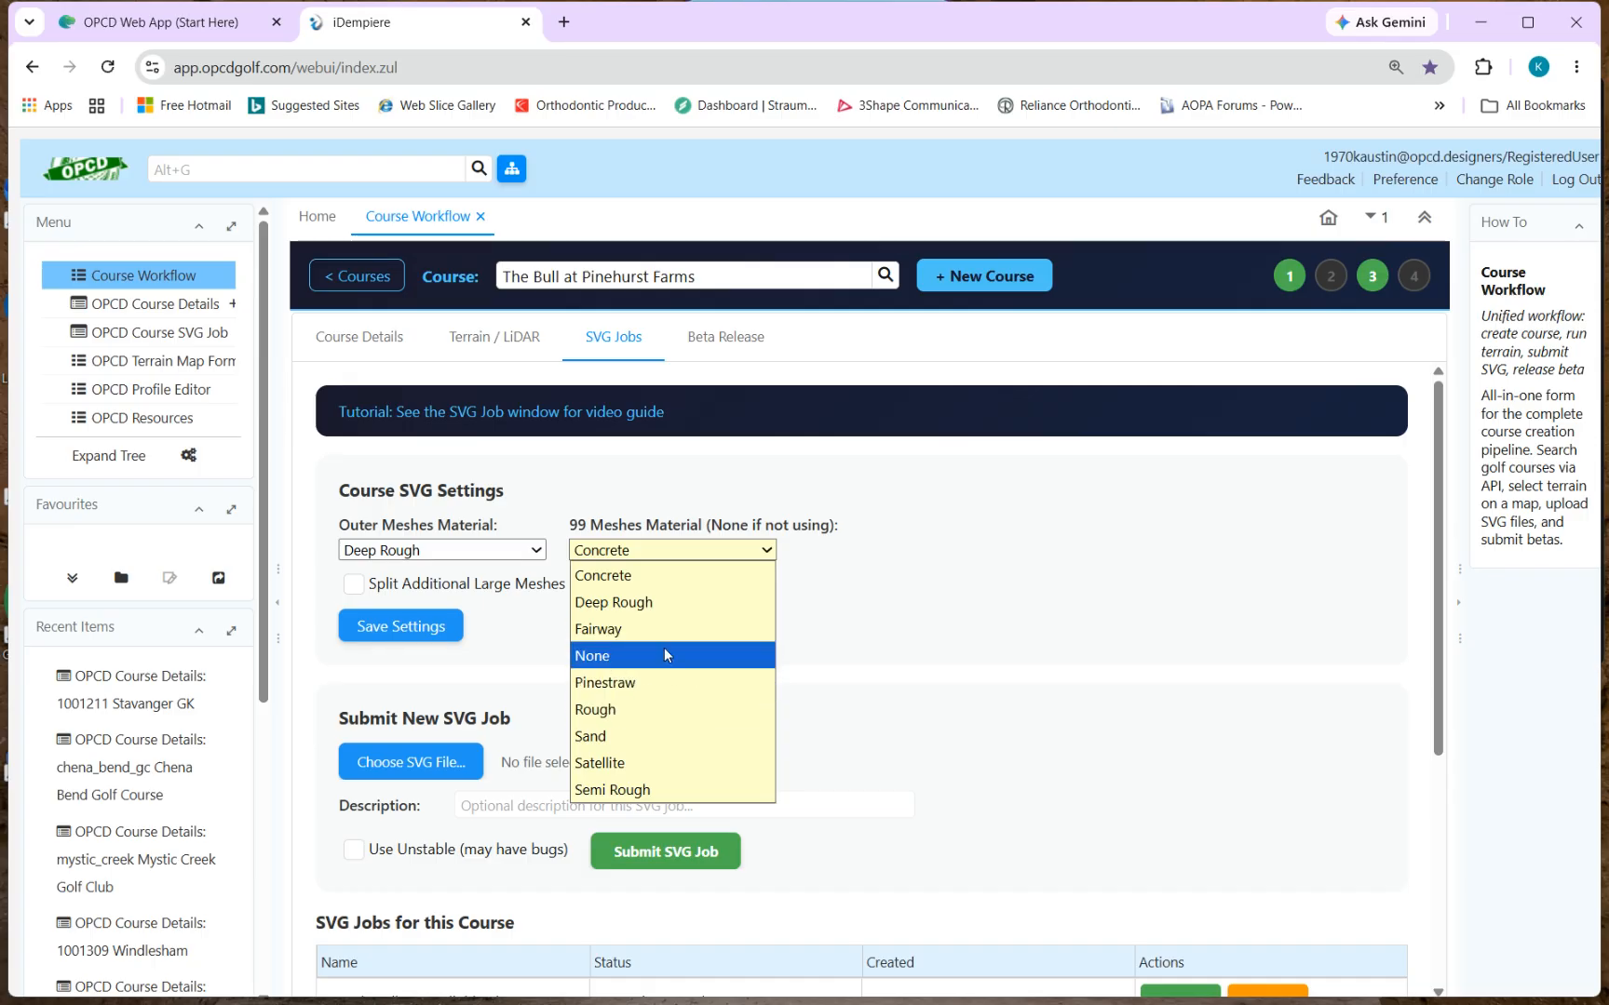
{"action": "left_click", "coordinate": [656, 570]}
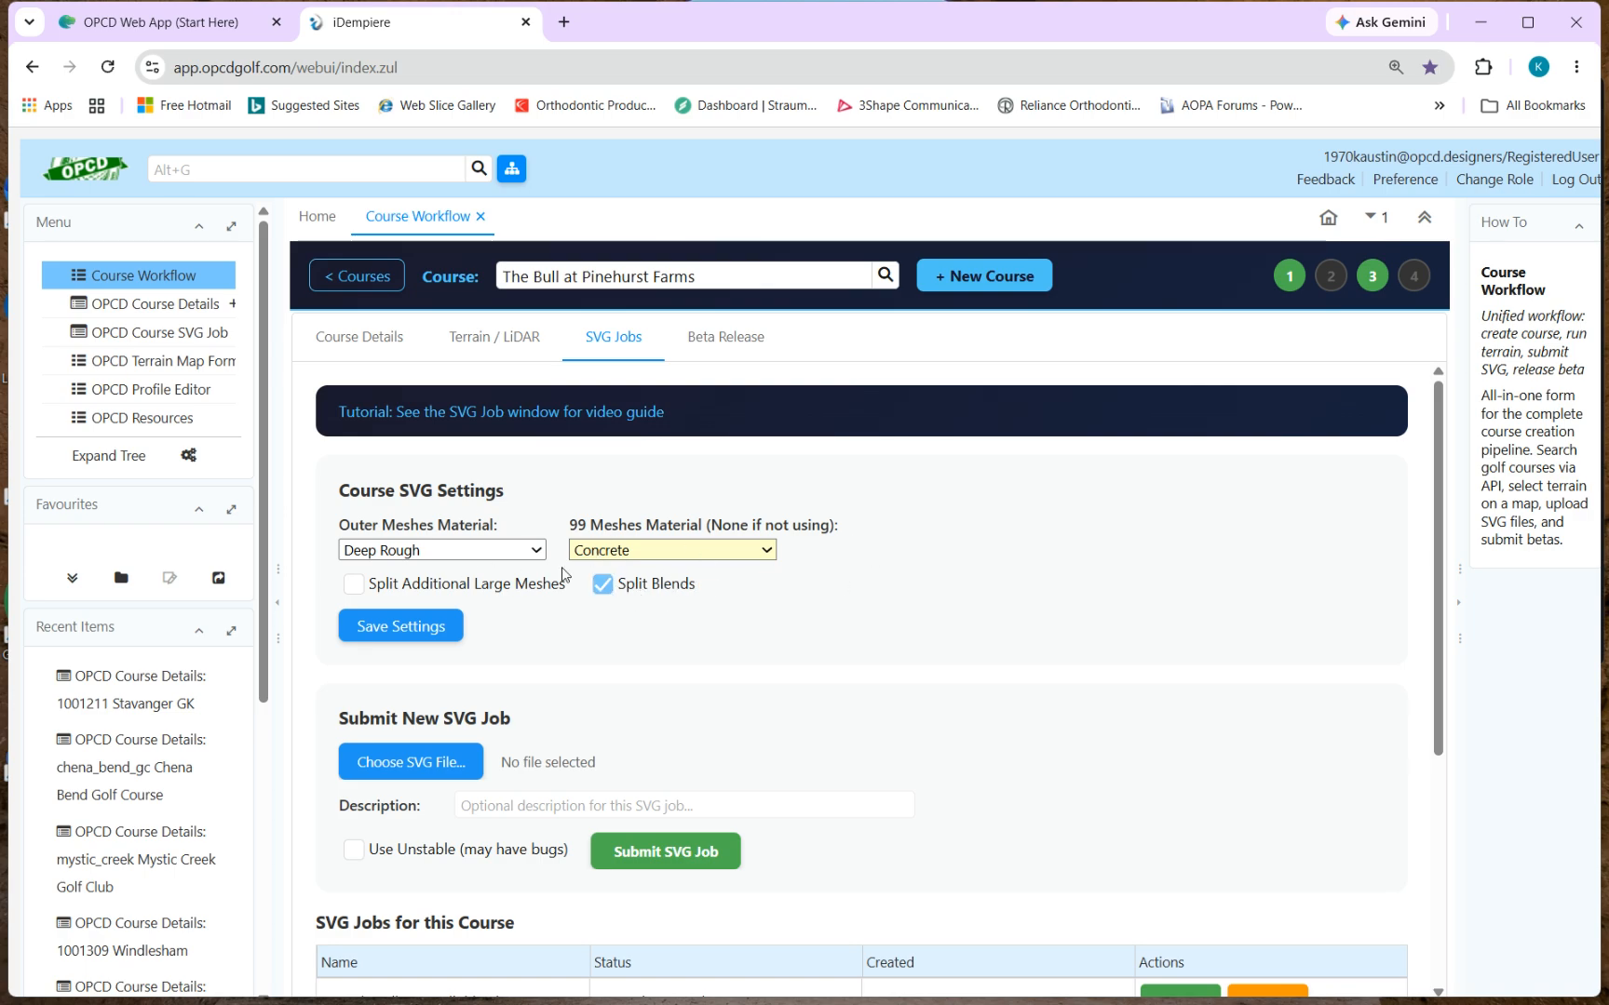
{"action": "left_click", "coordinate": [397, 628]}
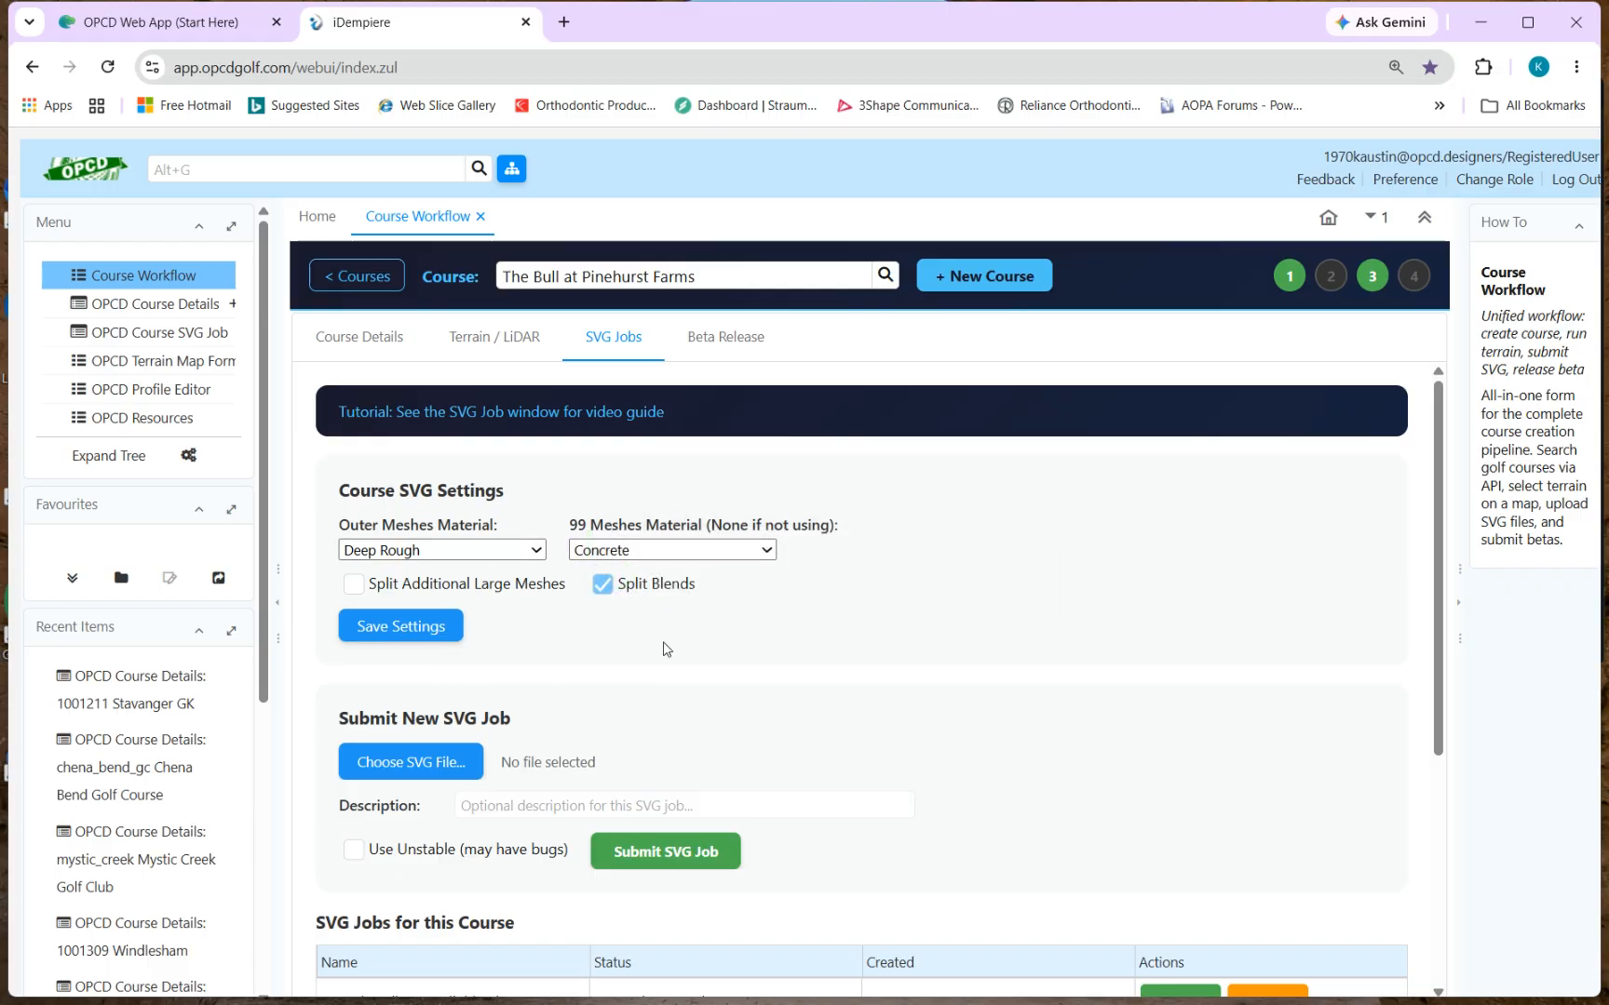
Submit a new SVG job using URP_TheBull.svg from the OPCD_U6_Projects > The Bull URP folder on drive C
{"action": "scroll", "coordinate": [614, 621], "scroll_direction": "down", "scroll_amount": 2}
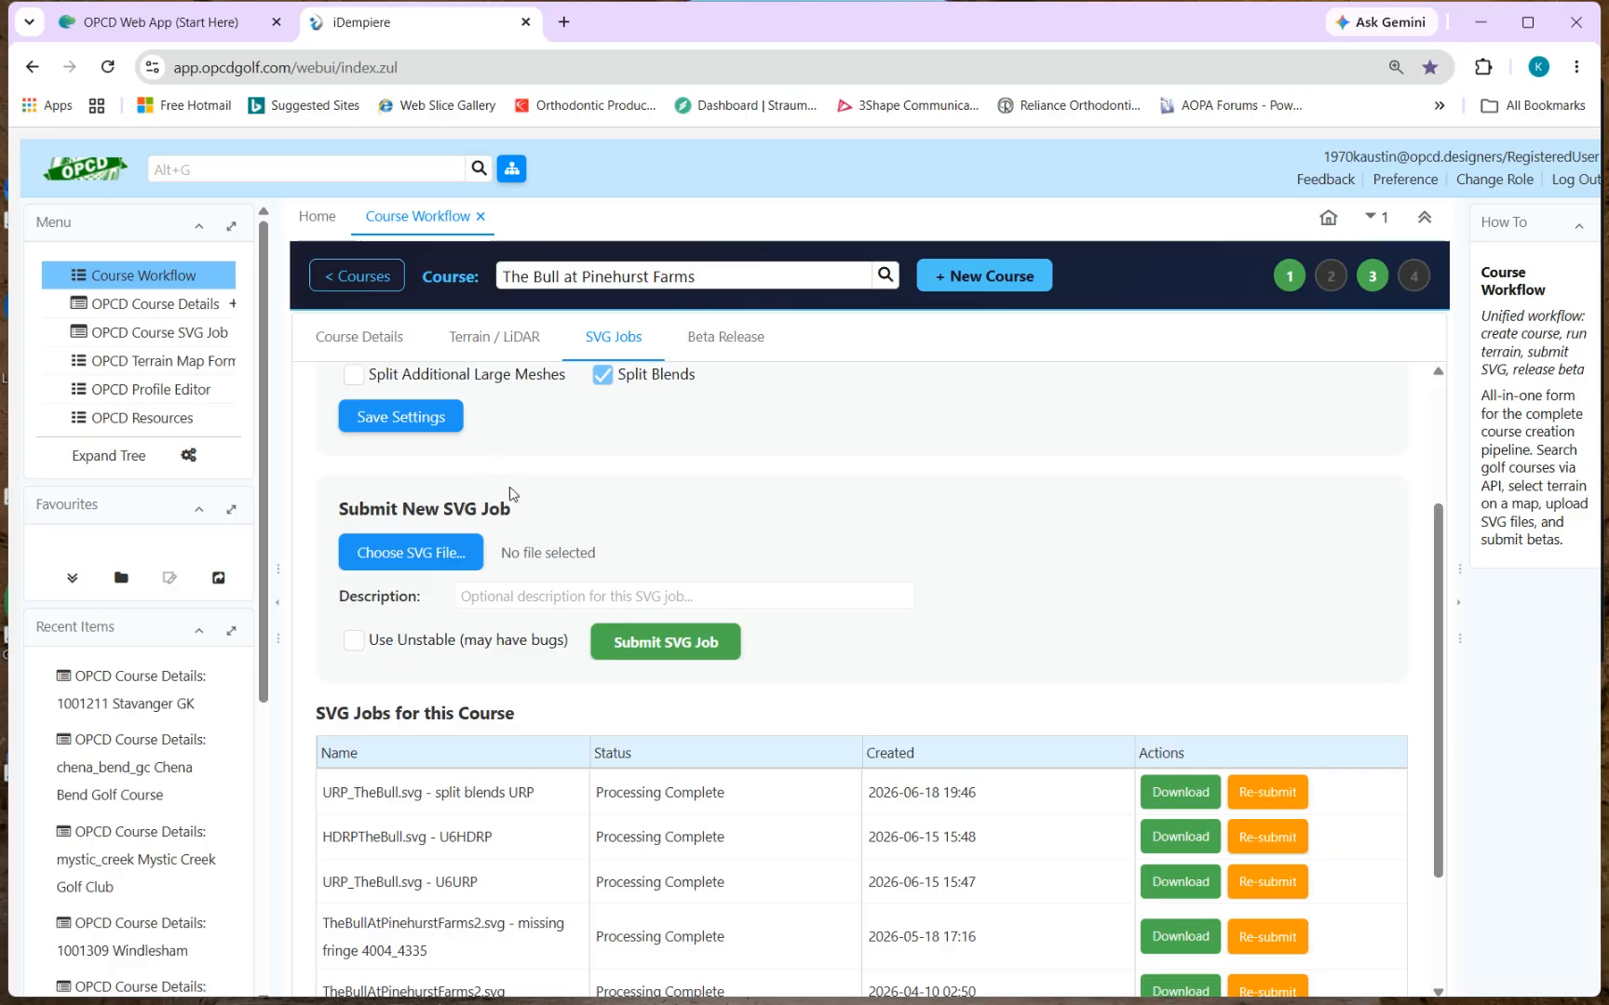
{"action": "left_click", "coordinate": [407, 554]}
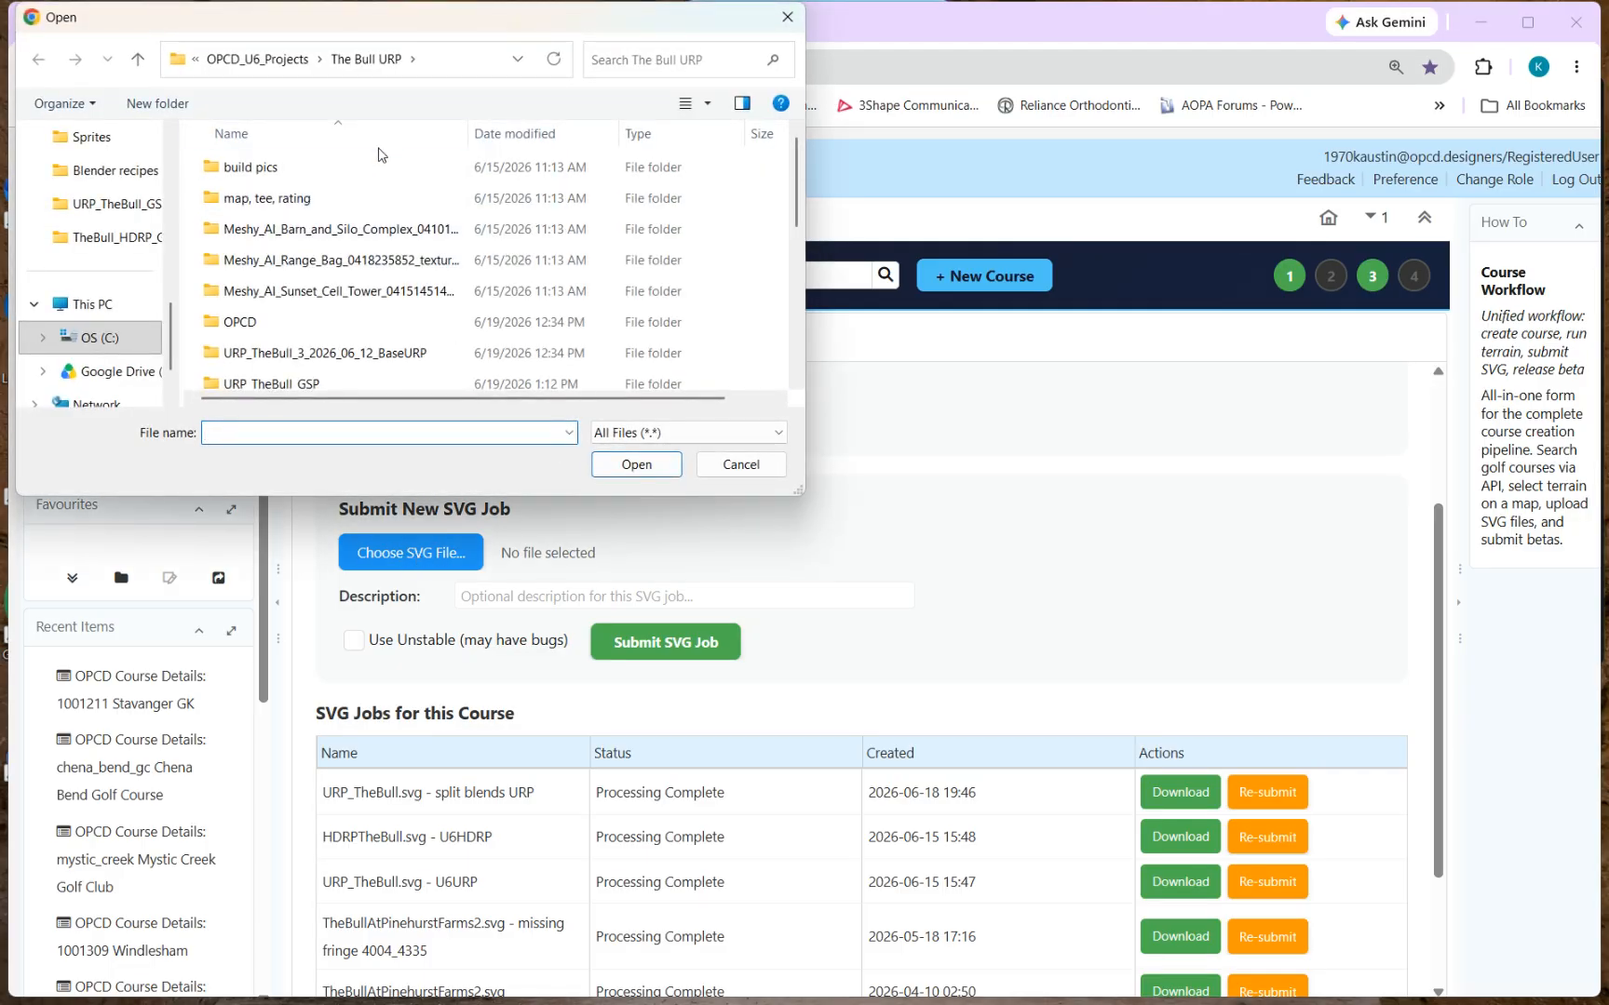
{"action": "left_click", "coordinate": [94, 340]}
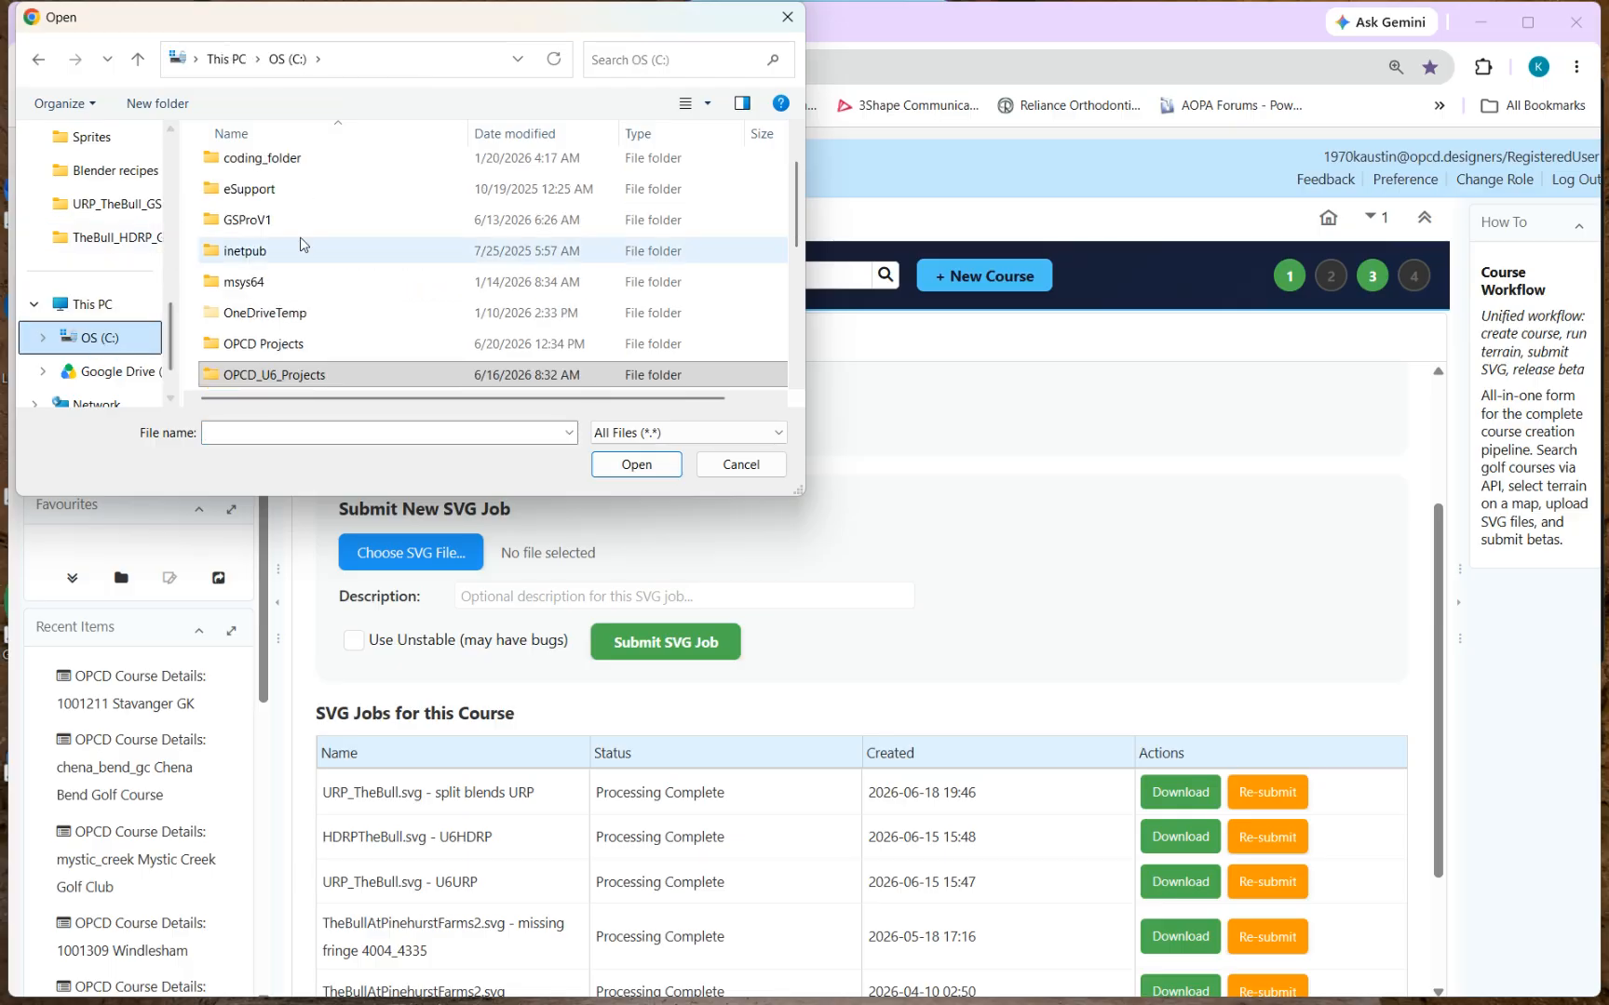
{"action": "scroll", "coordinate": [312, 243], "scroll_direction": "down", "scroll_amount": 1}
{"action": "left_click", "coordinate": [290, 285]}
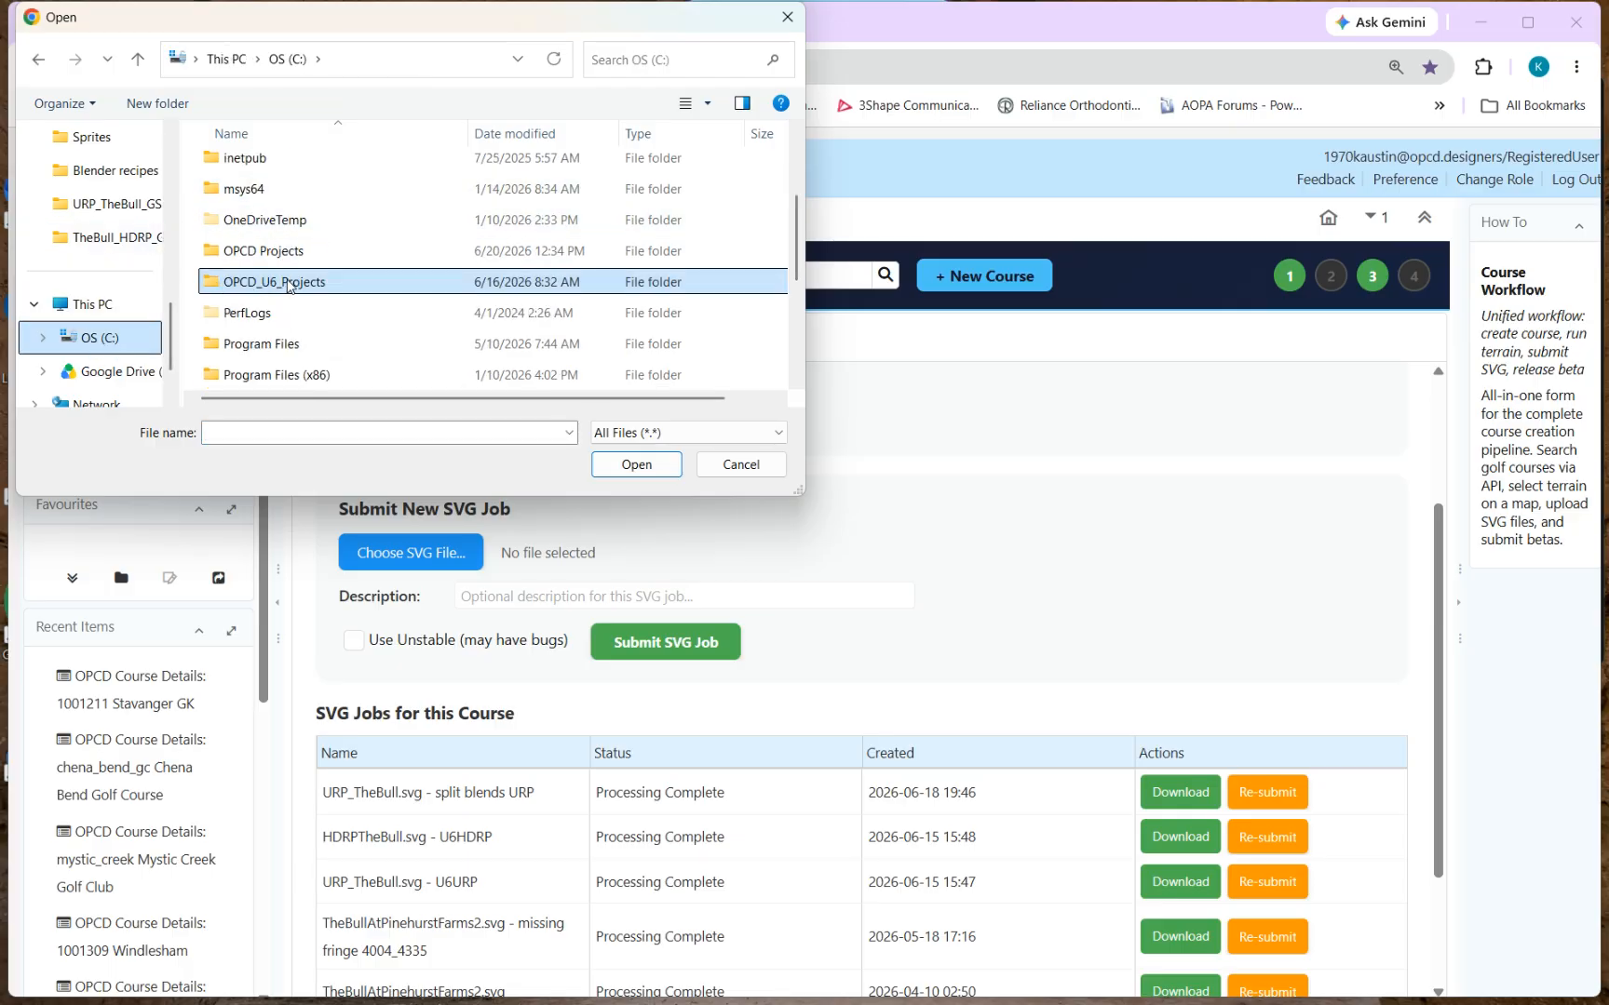
{"action": "double_click", "coordinate": [289, 283]}
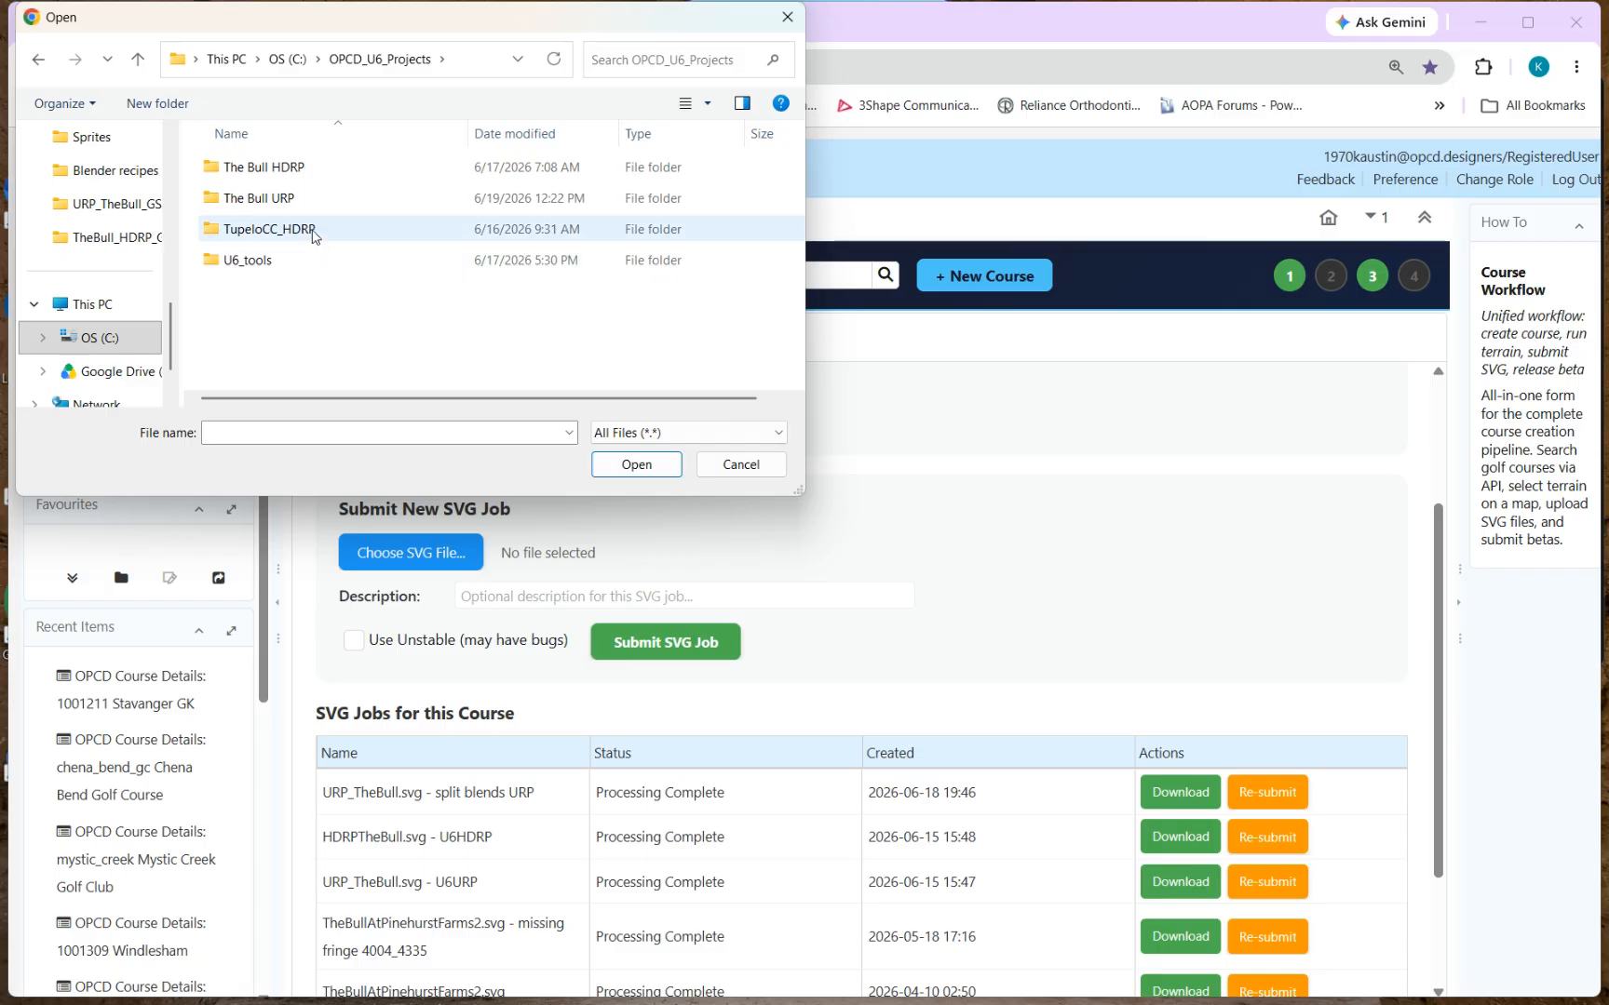
{"action": "double_click", "coordinate": [267, 200]}
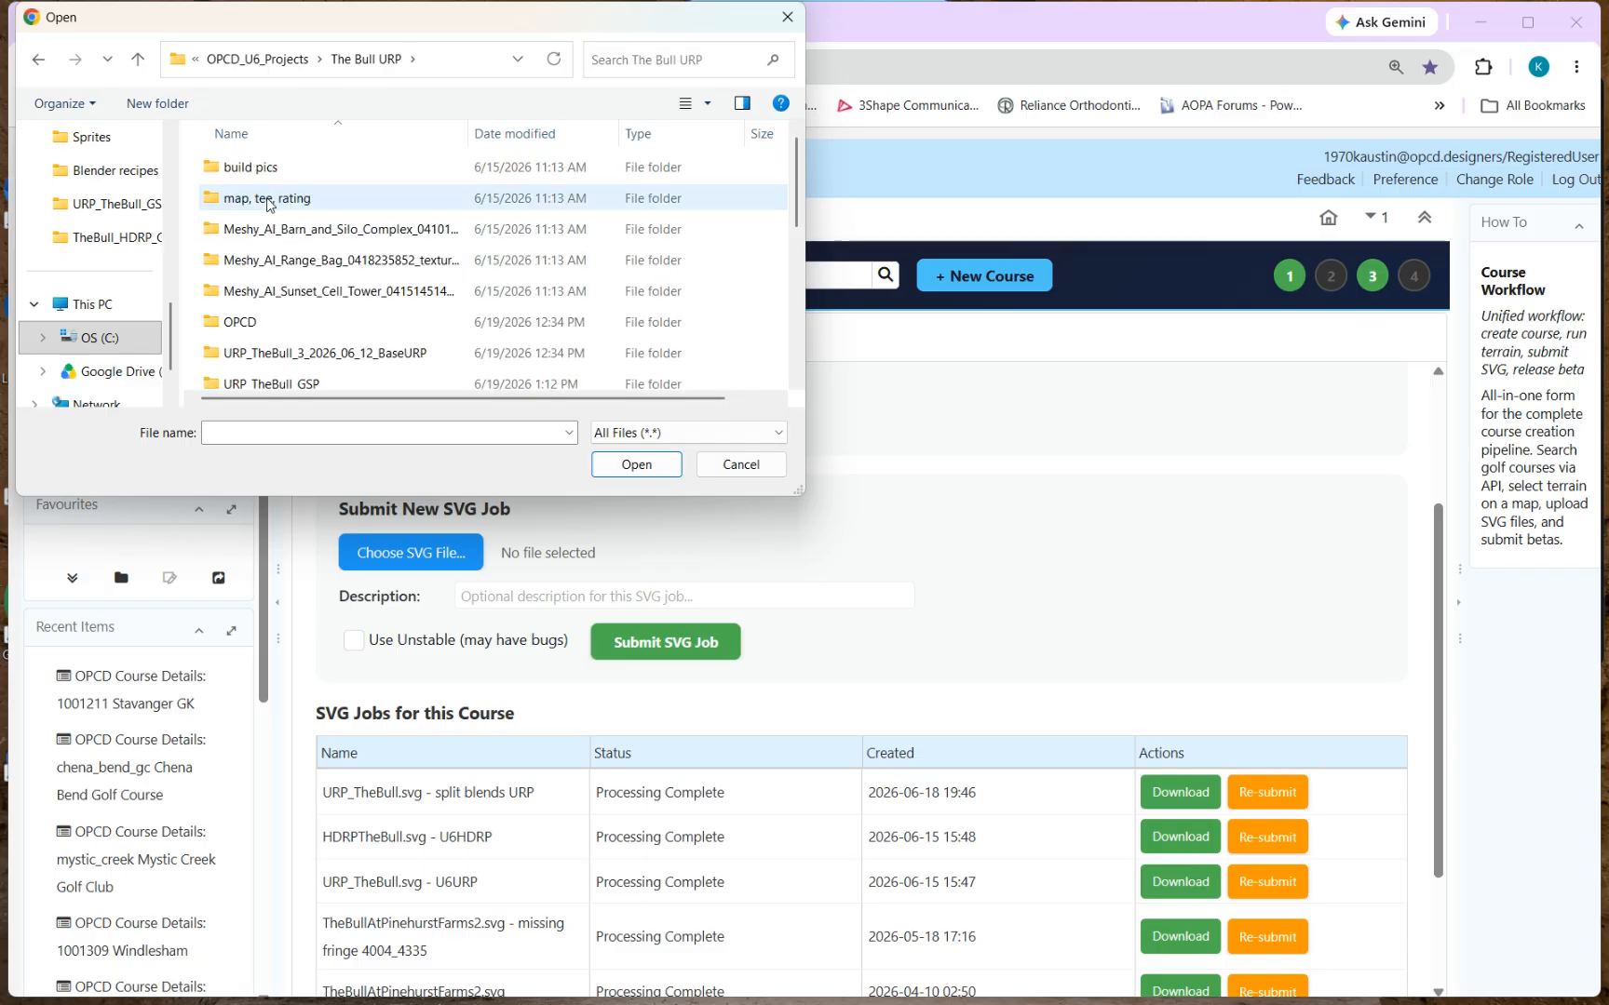
{"action": "scroll", "coordinate": [296, 213], "scroll_direction": "down", "scroll_amount": 8}
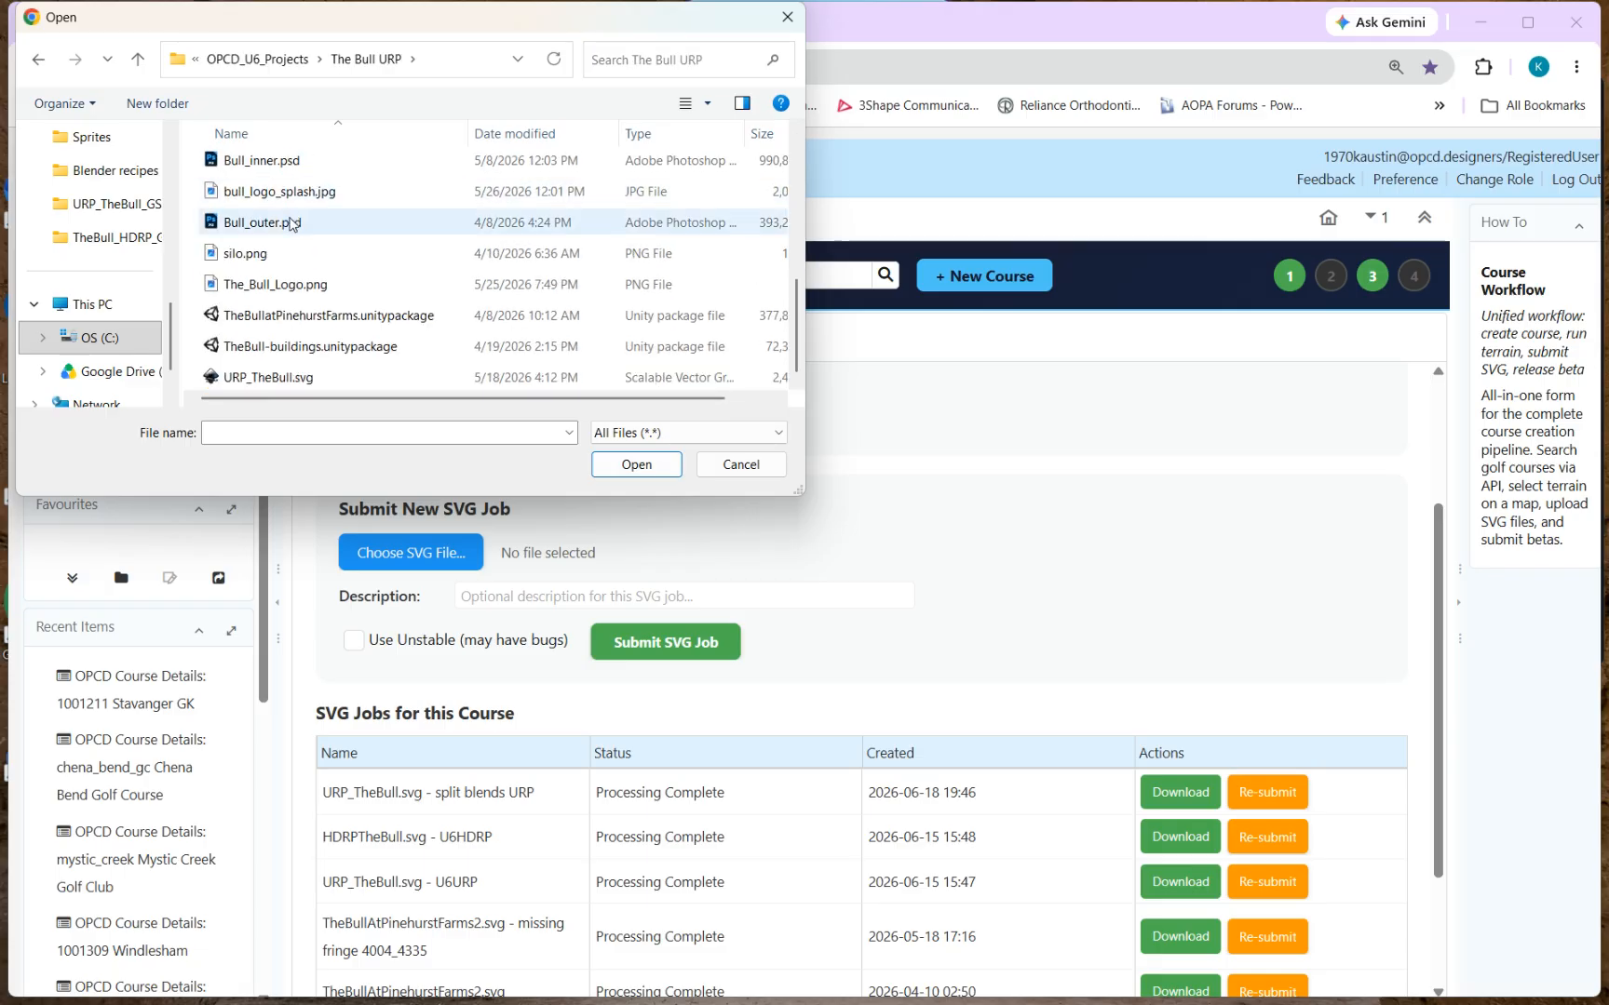
{"action": "double_click", "coordinate": [265, 378]}
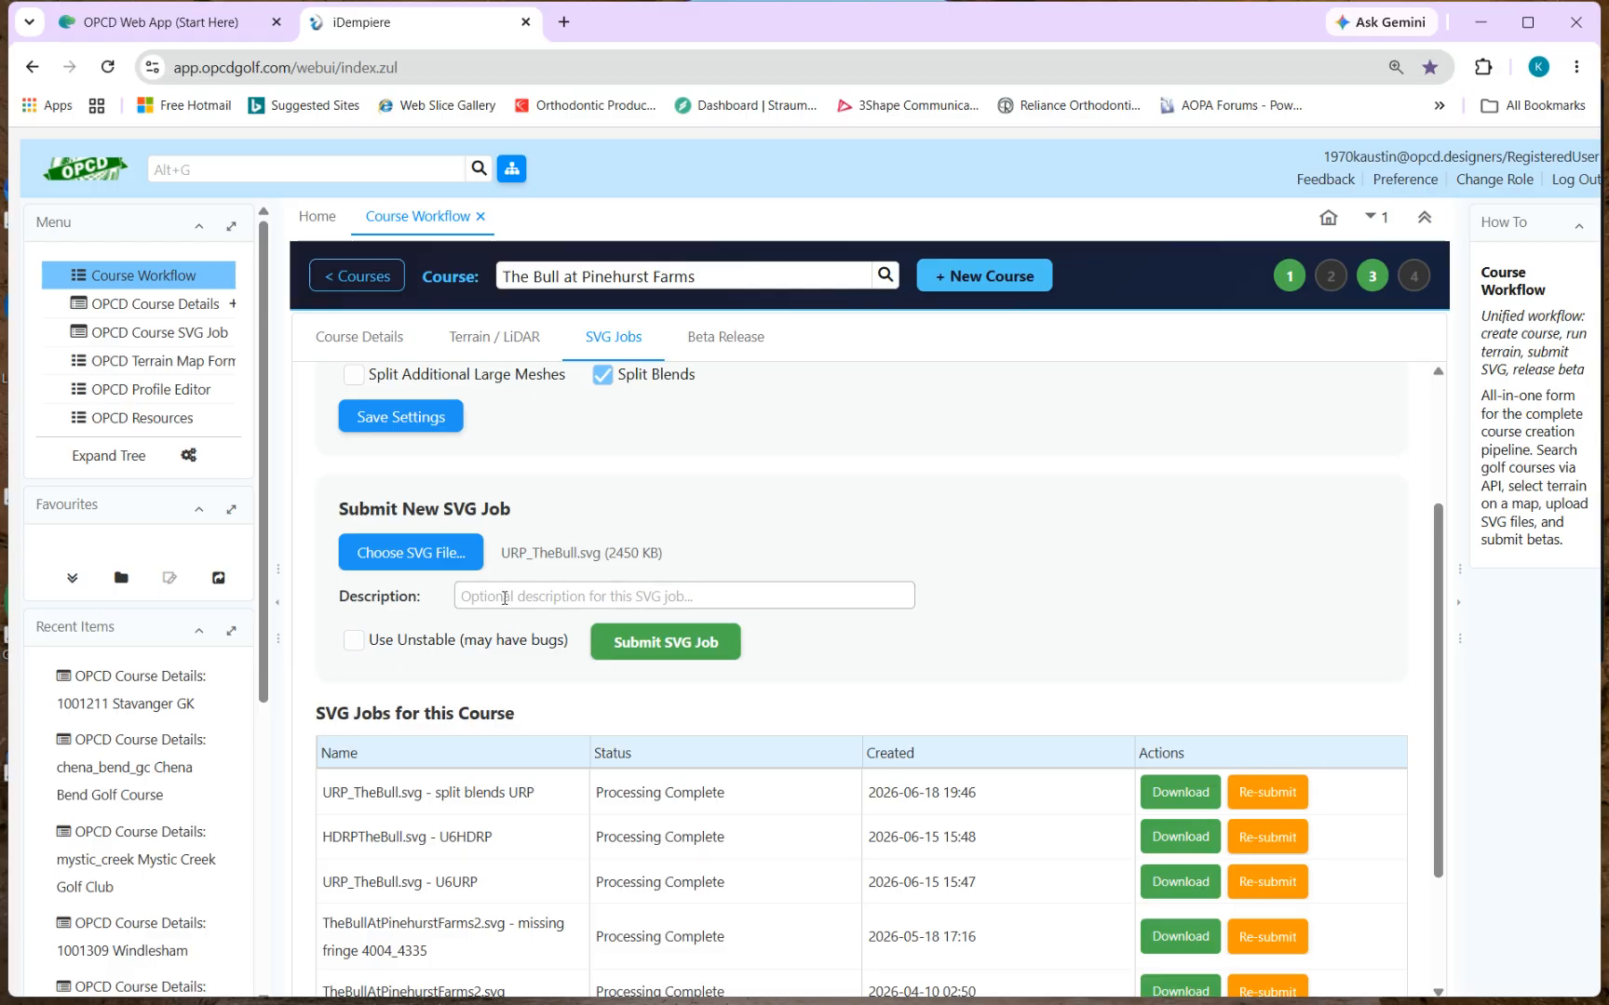
{"action": "left_click", "coordinate": [664, 649]}
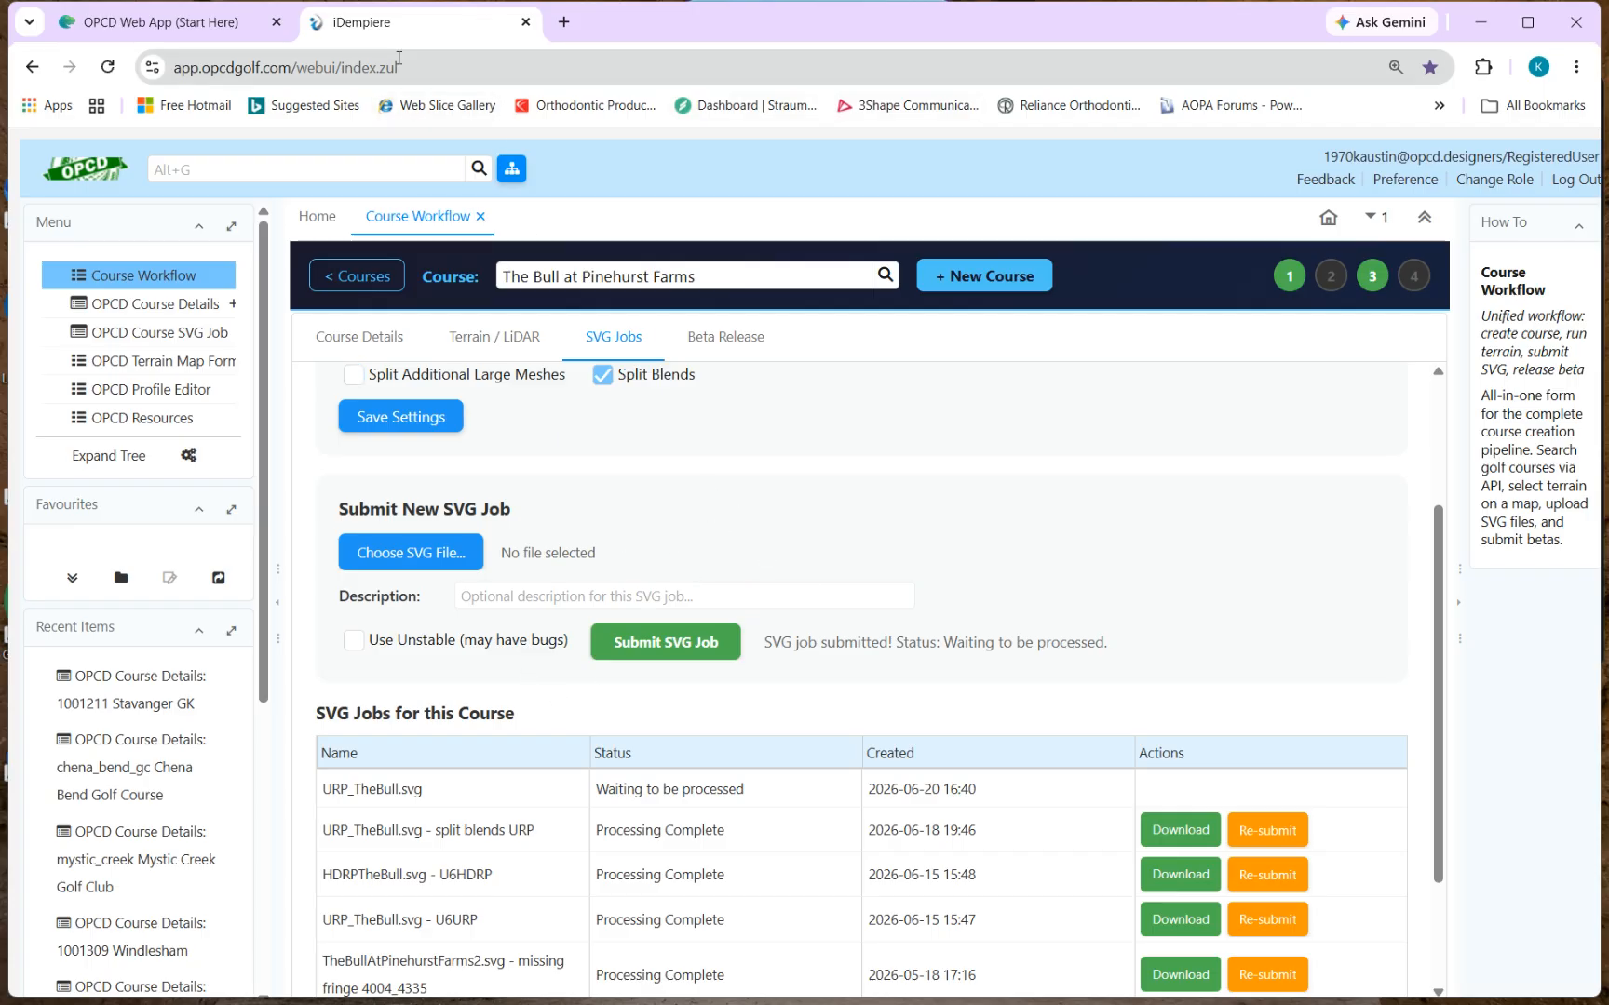
Switch to Discord and check the OPCD_GOLF_BOT direct messages for the submitted job's processing notice
{"action": "left_click", "coordinate": [1480, 28]}
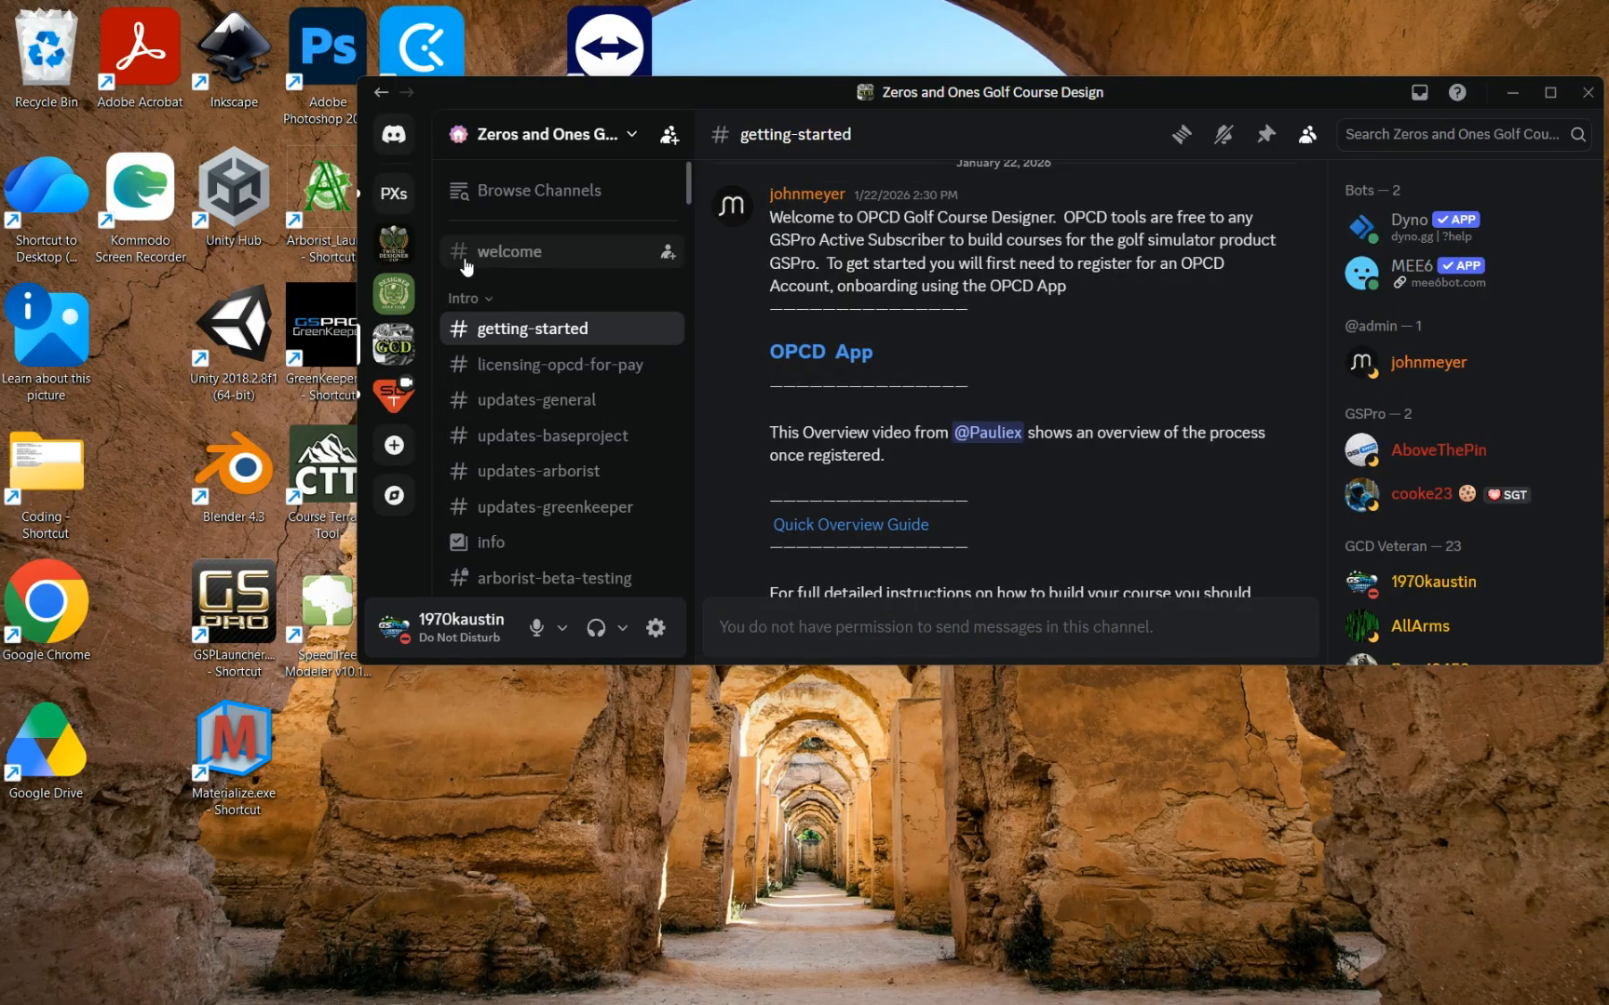
{"action": "left_click", "coordinate": [394, 134]}
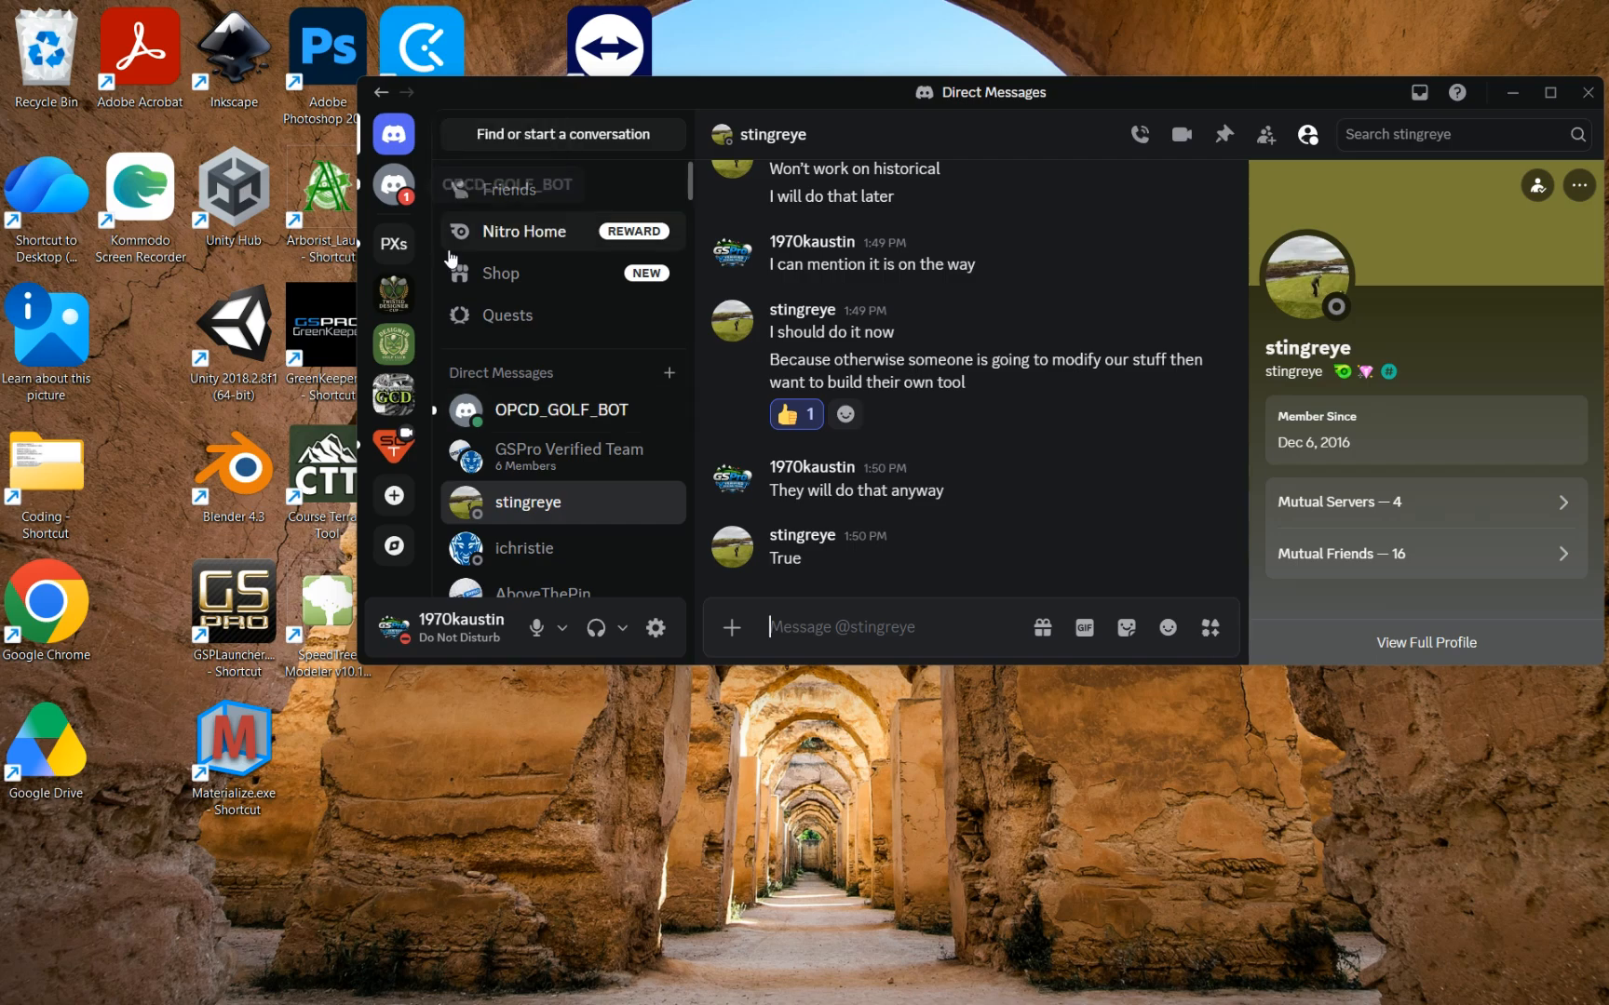
{"action": "left_click", "coordinate": [517, 417]}
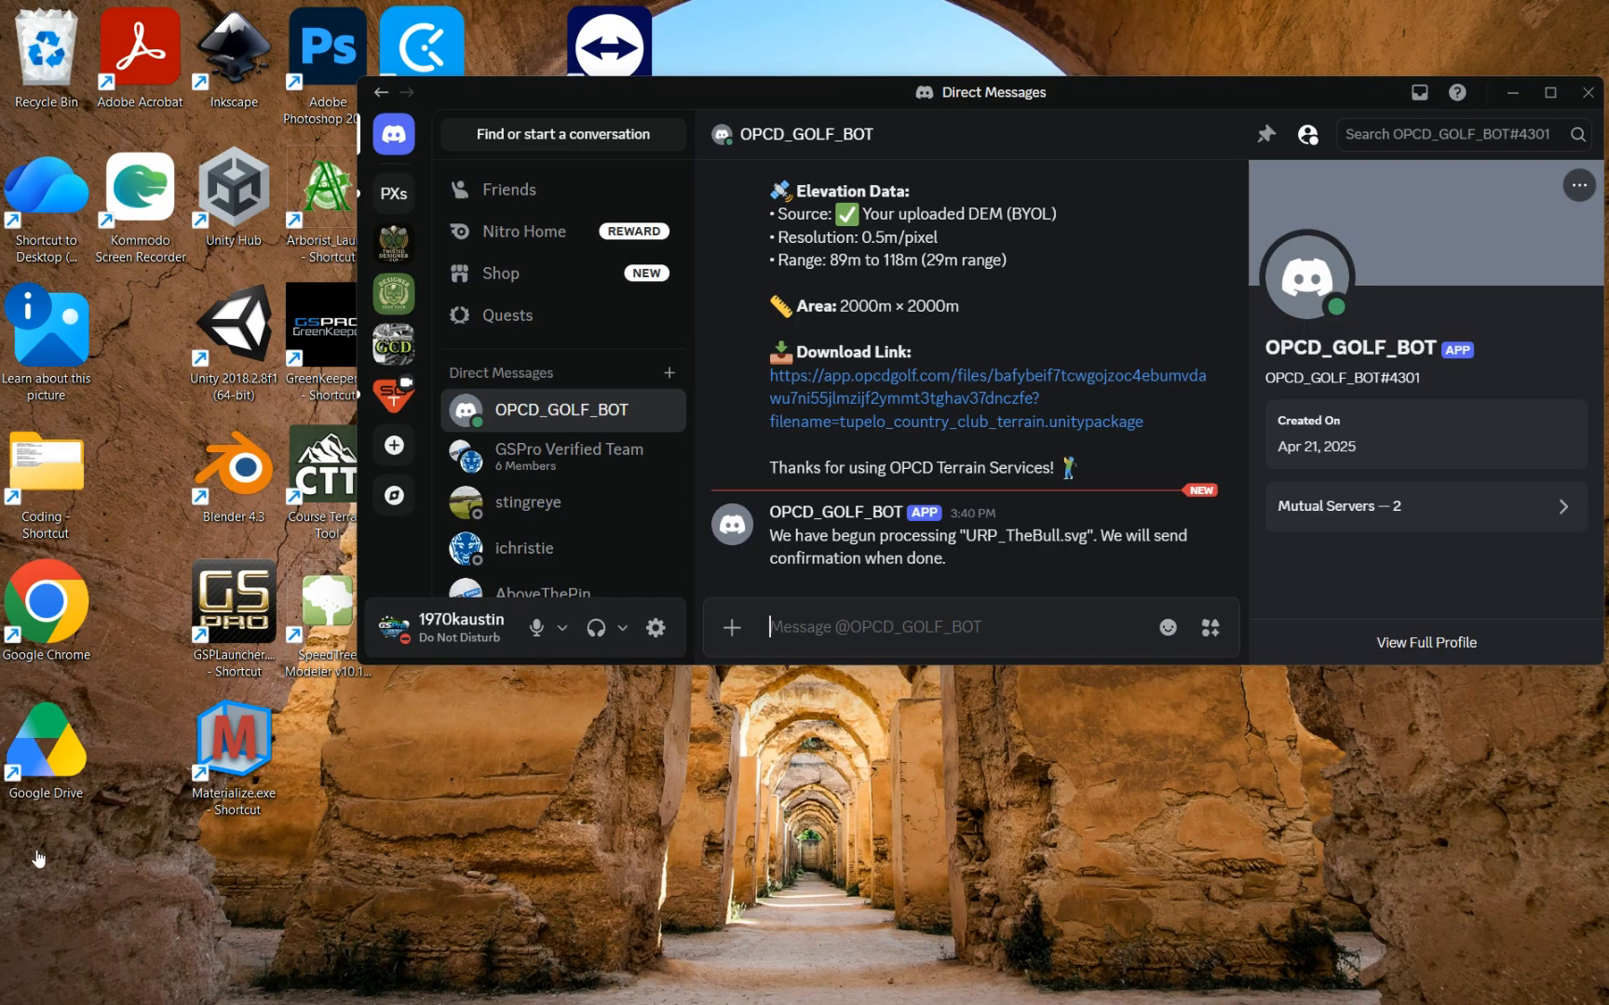
Return to Chrome and search the web for "blender downloads" in a new tab
{"action": "key", "text": "alt+Tab"}
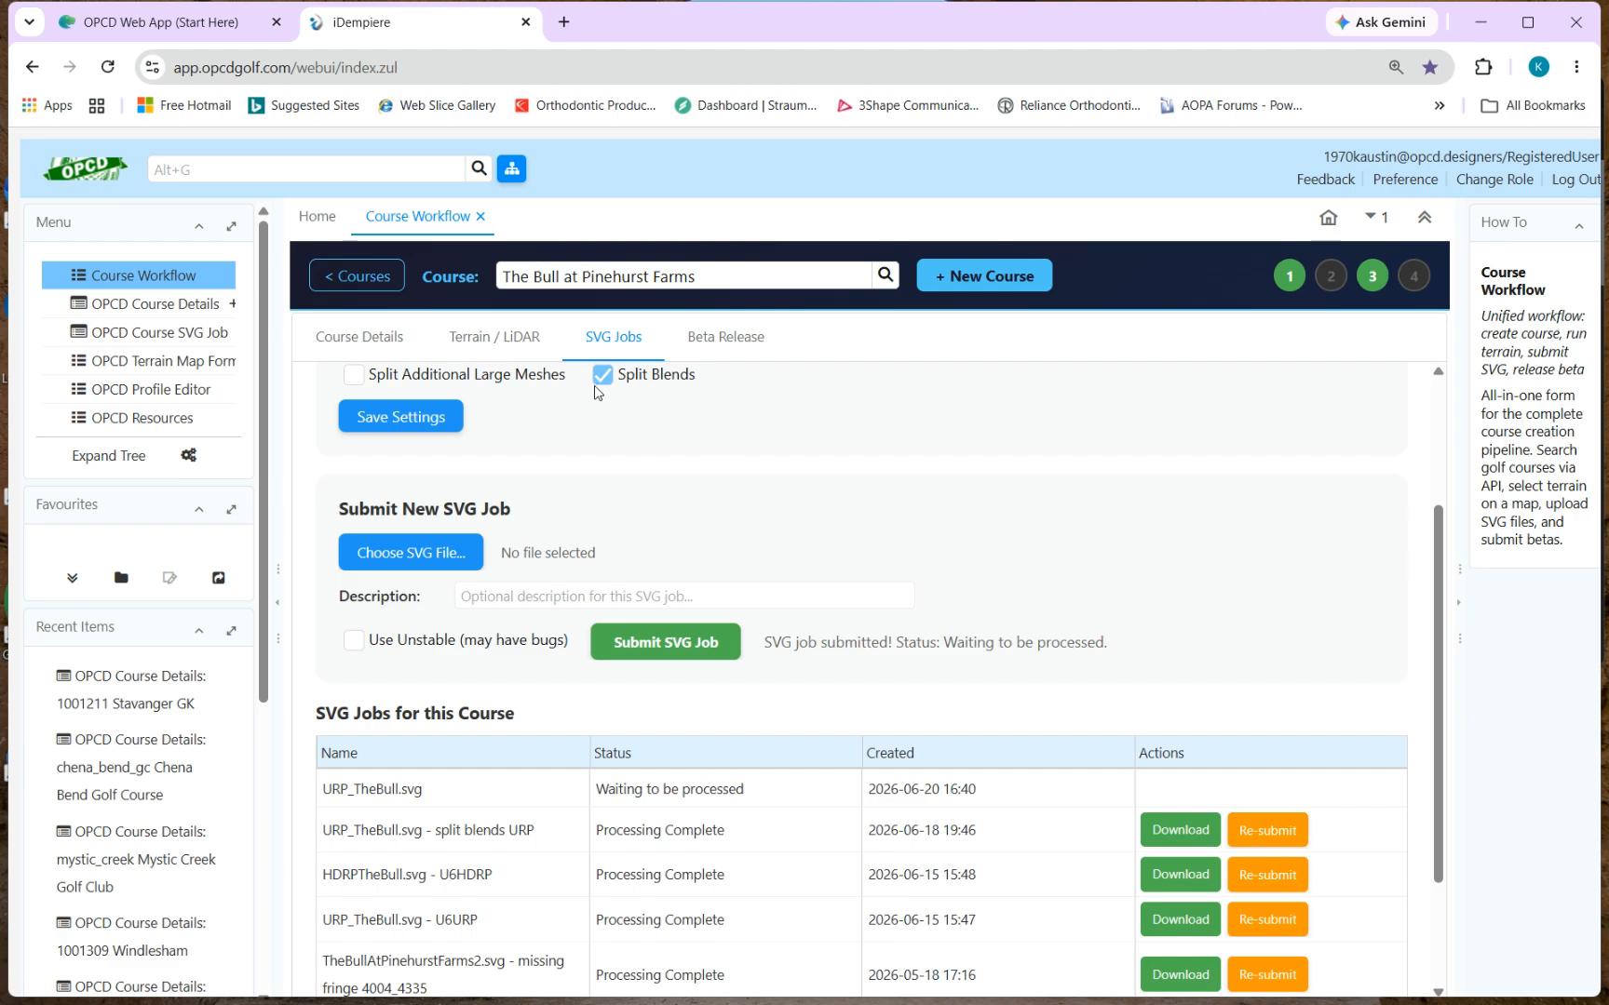
{"action": "left_click", "coordinate": [564, 23]}
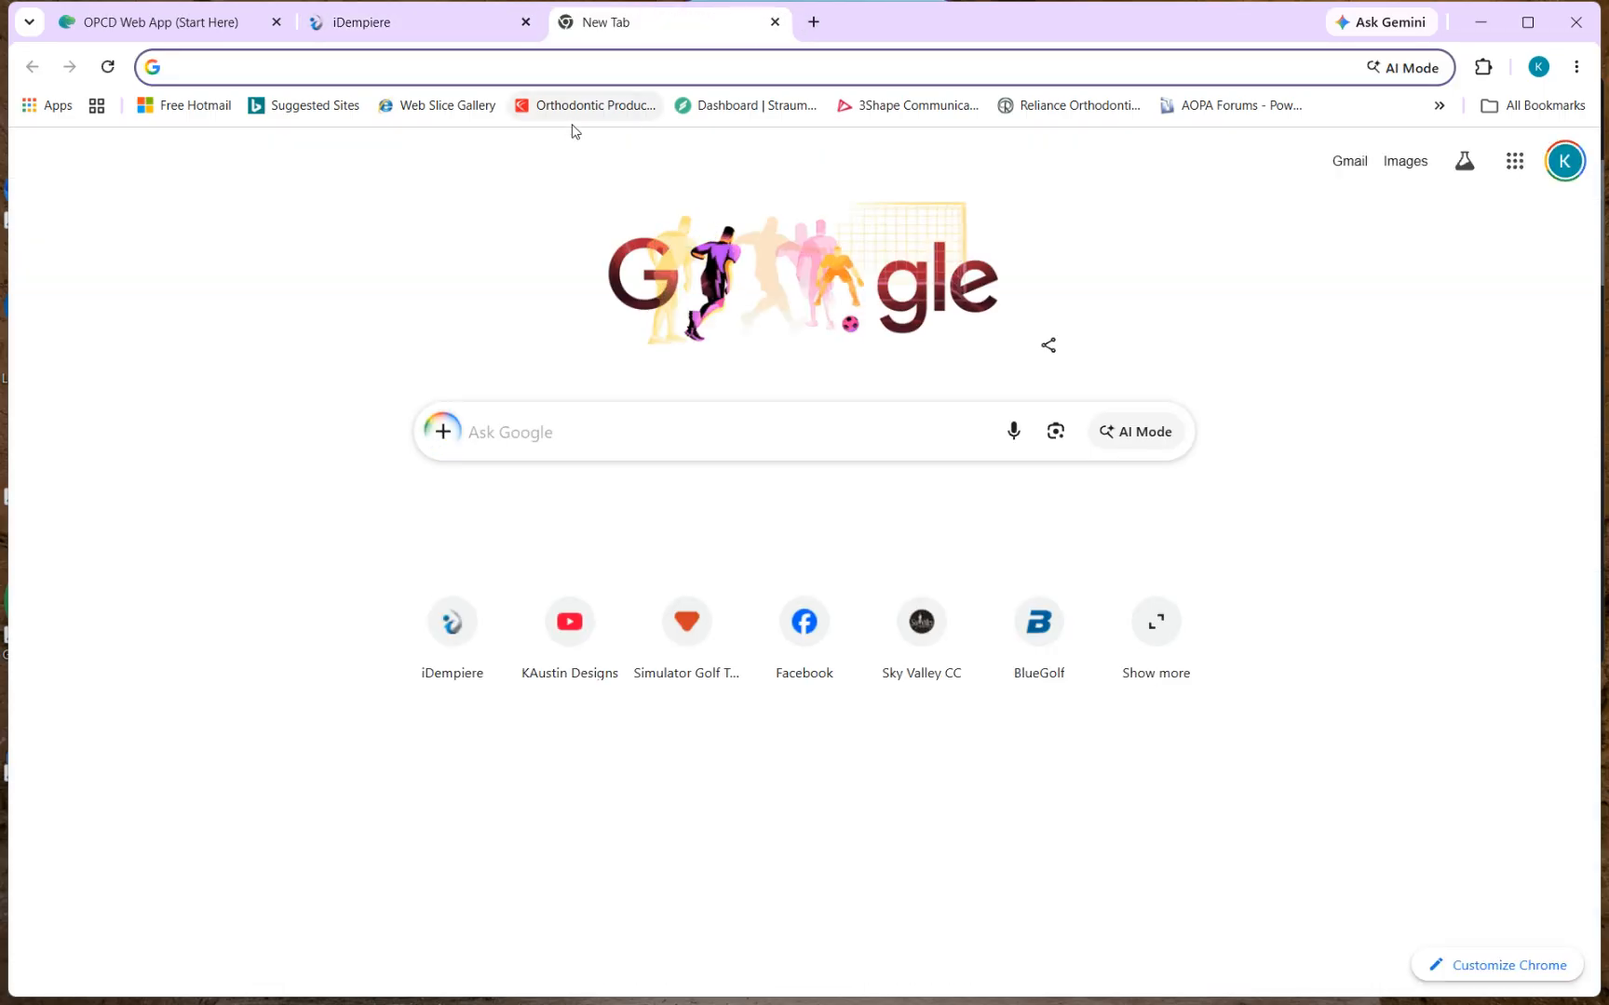
{"action": "type", "text": "blender"}
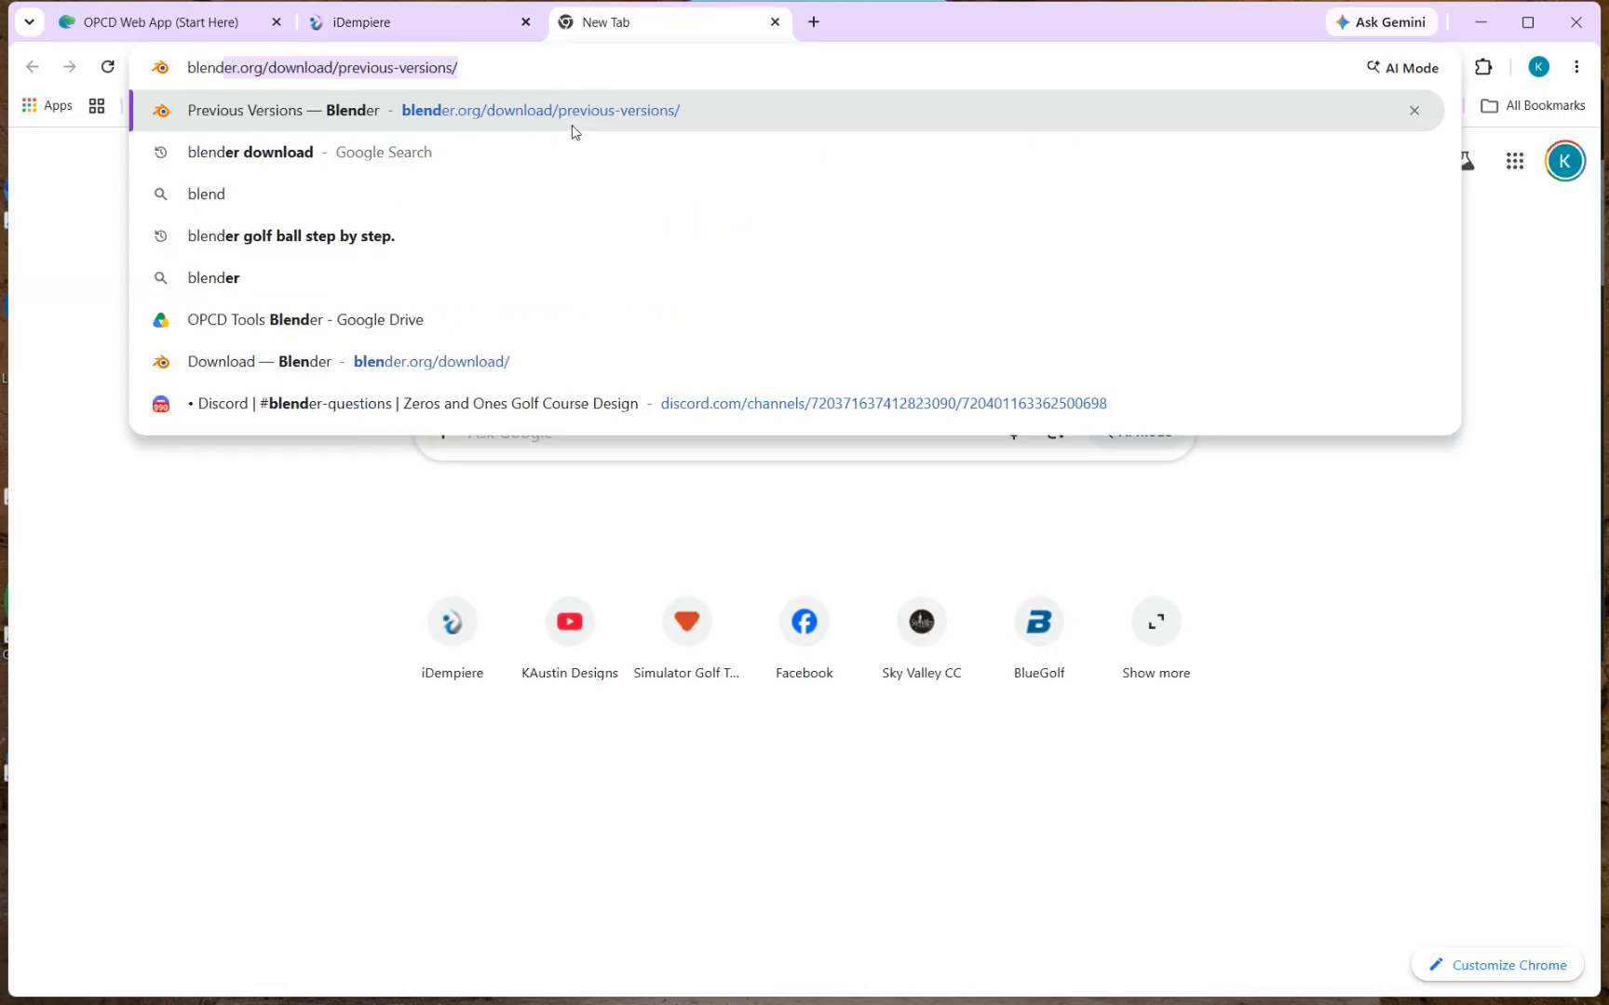
{"action": "type", "text": " dow"}
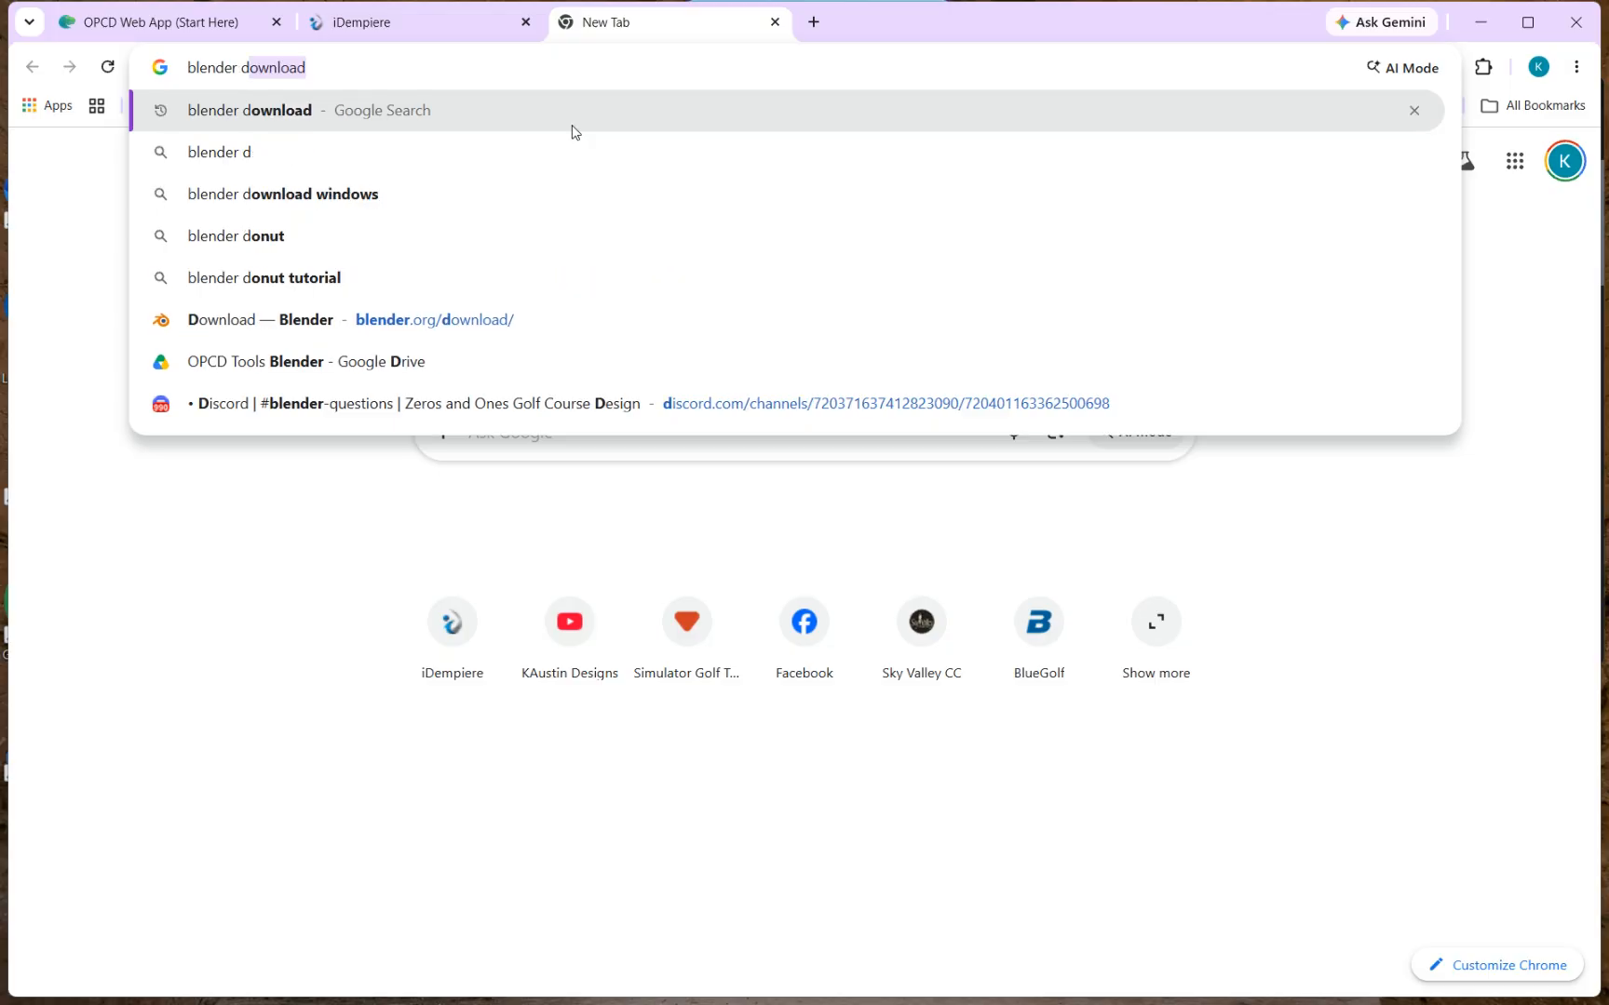
{"action": "type", "text": "nloads"}
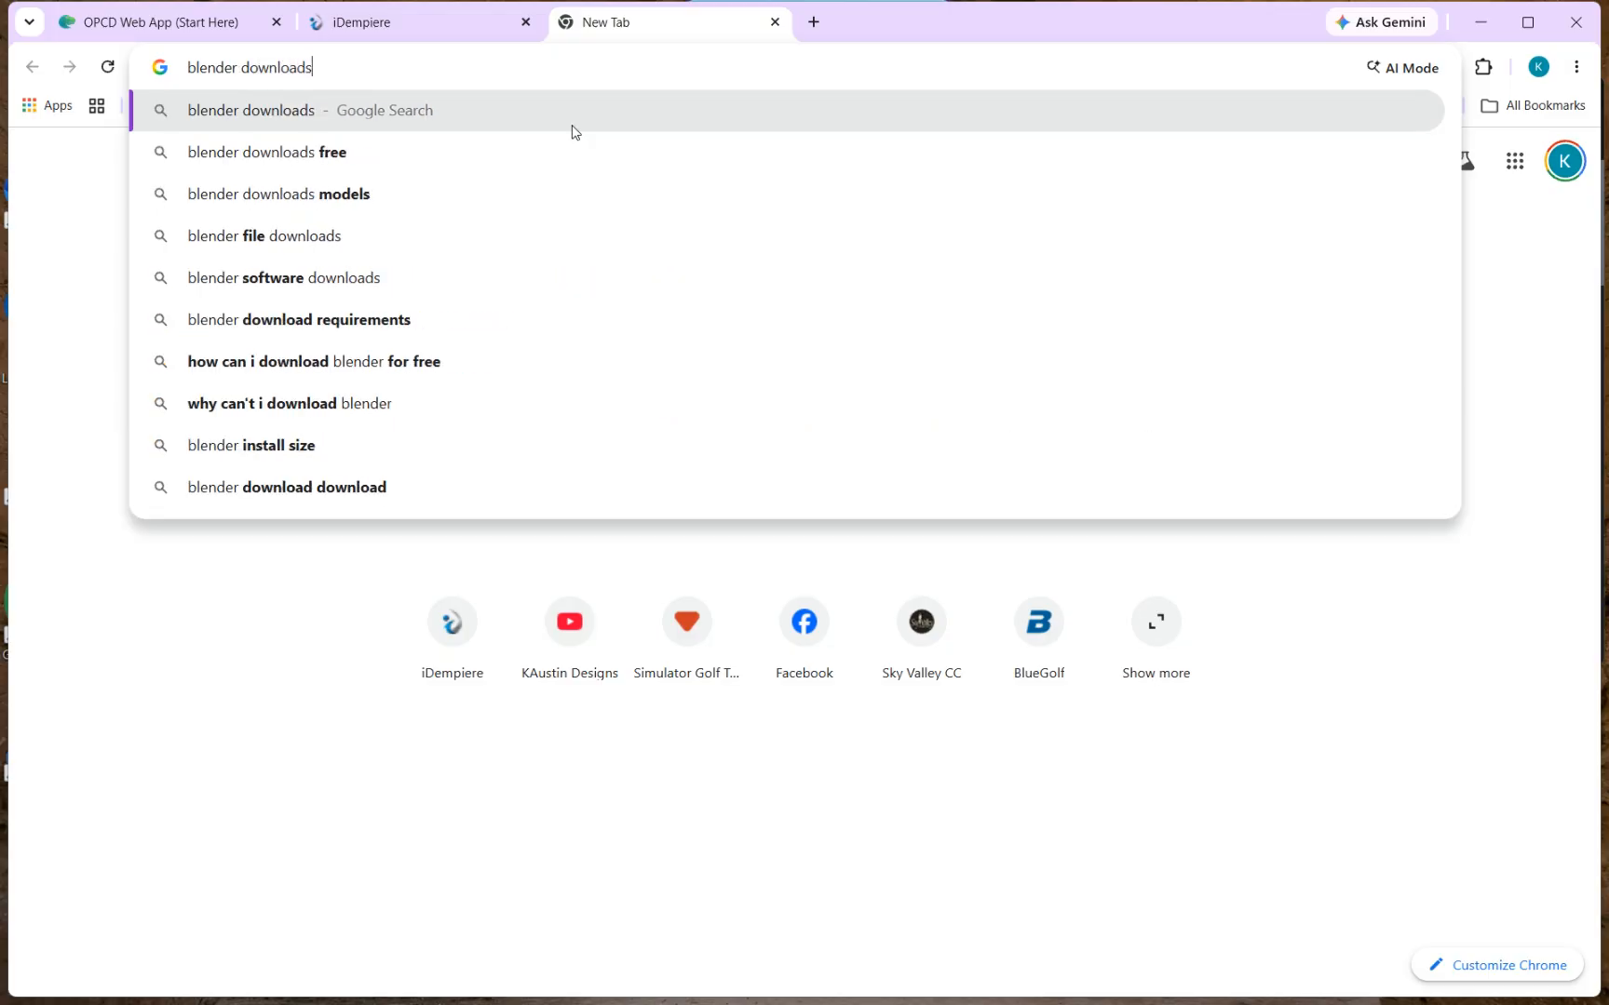
{"action": "key", "text": "Return"}
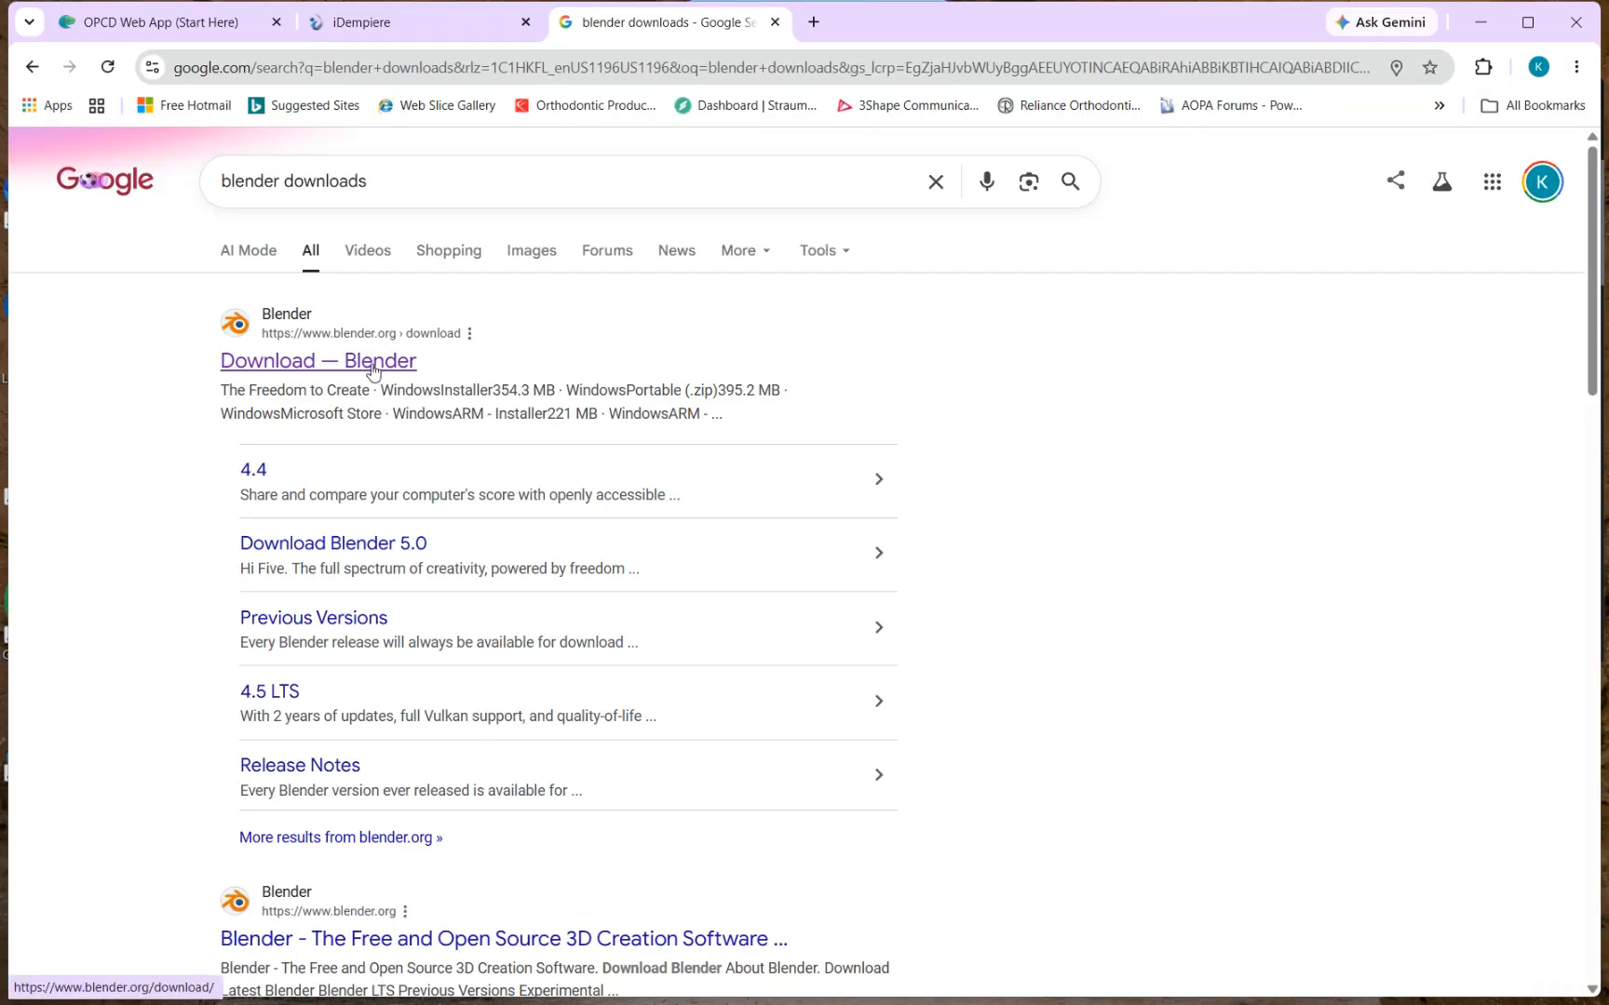
Browse Blender's previous-version archive to the Blender 4.3 release folder, view its installers, and close the page
{"action": "left_click", "coordinate": [369, 363]}
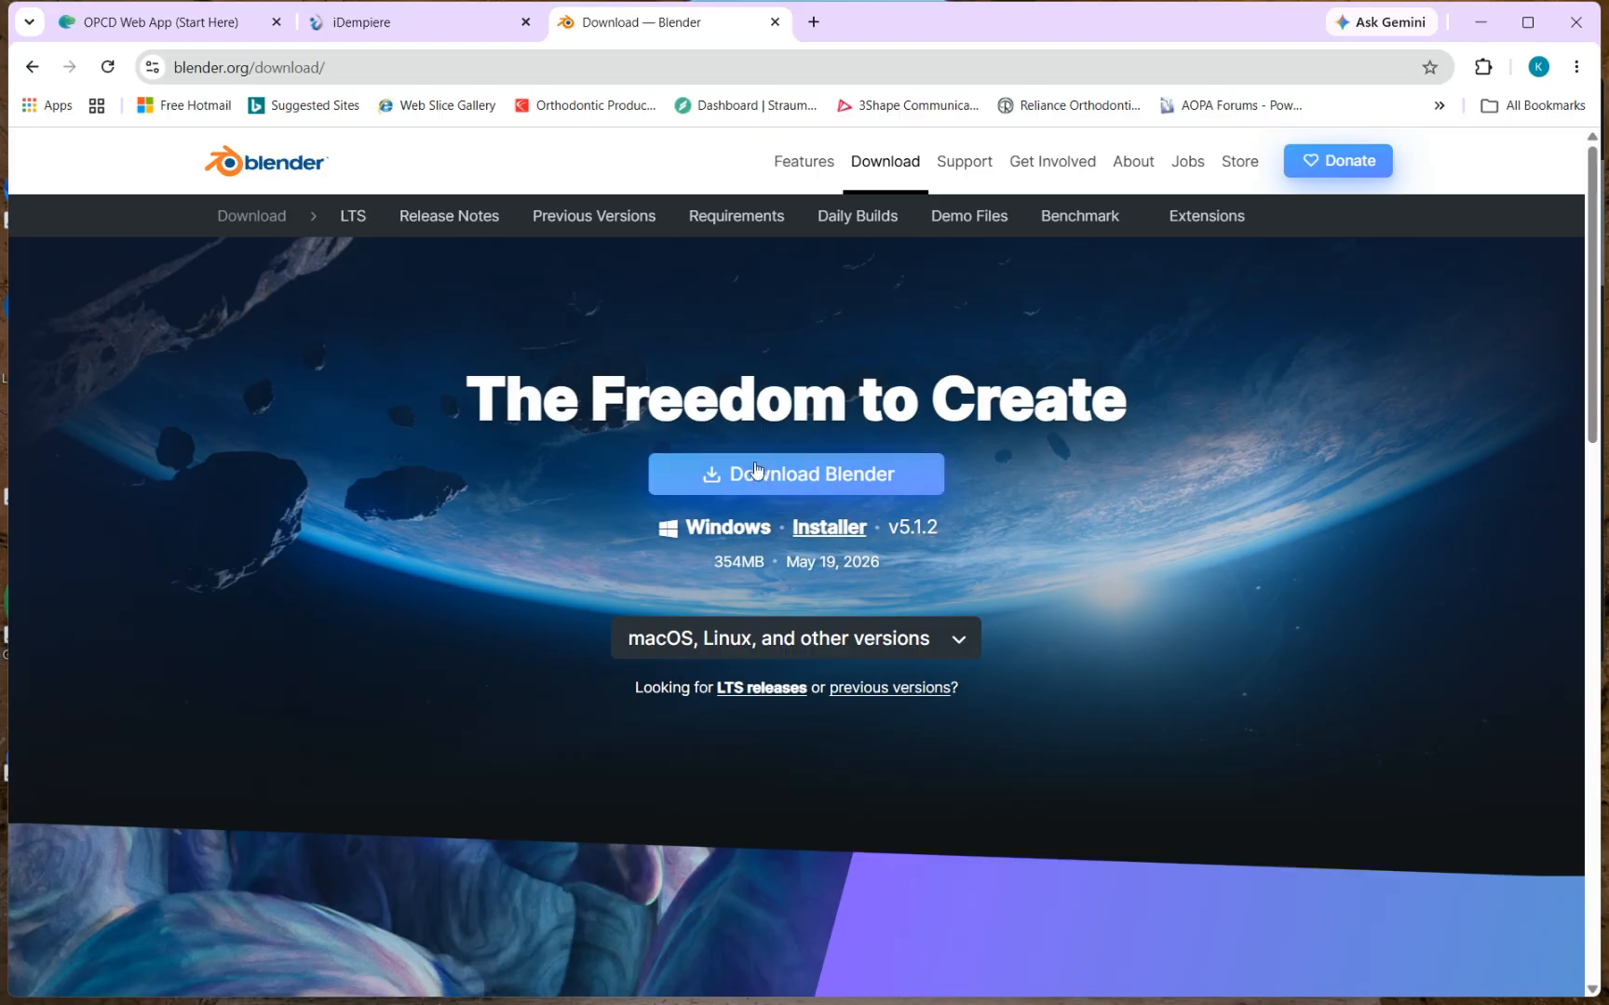
{"action": "left_click", "coordinate": [575, 219]}
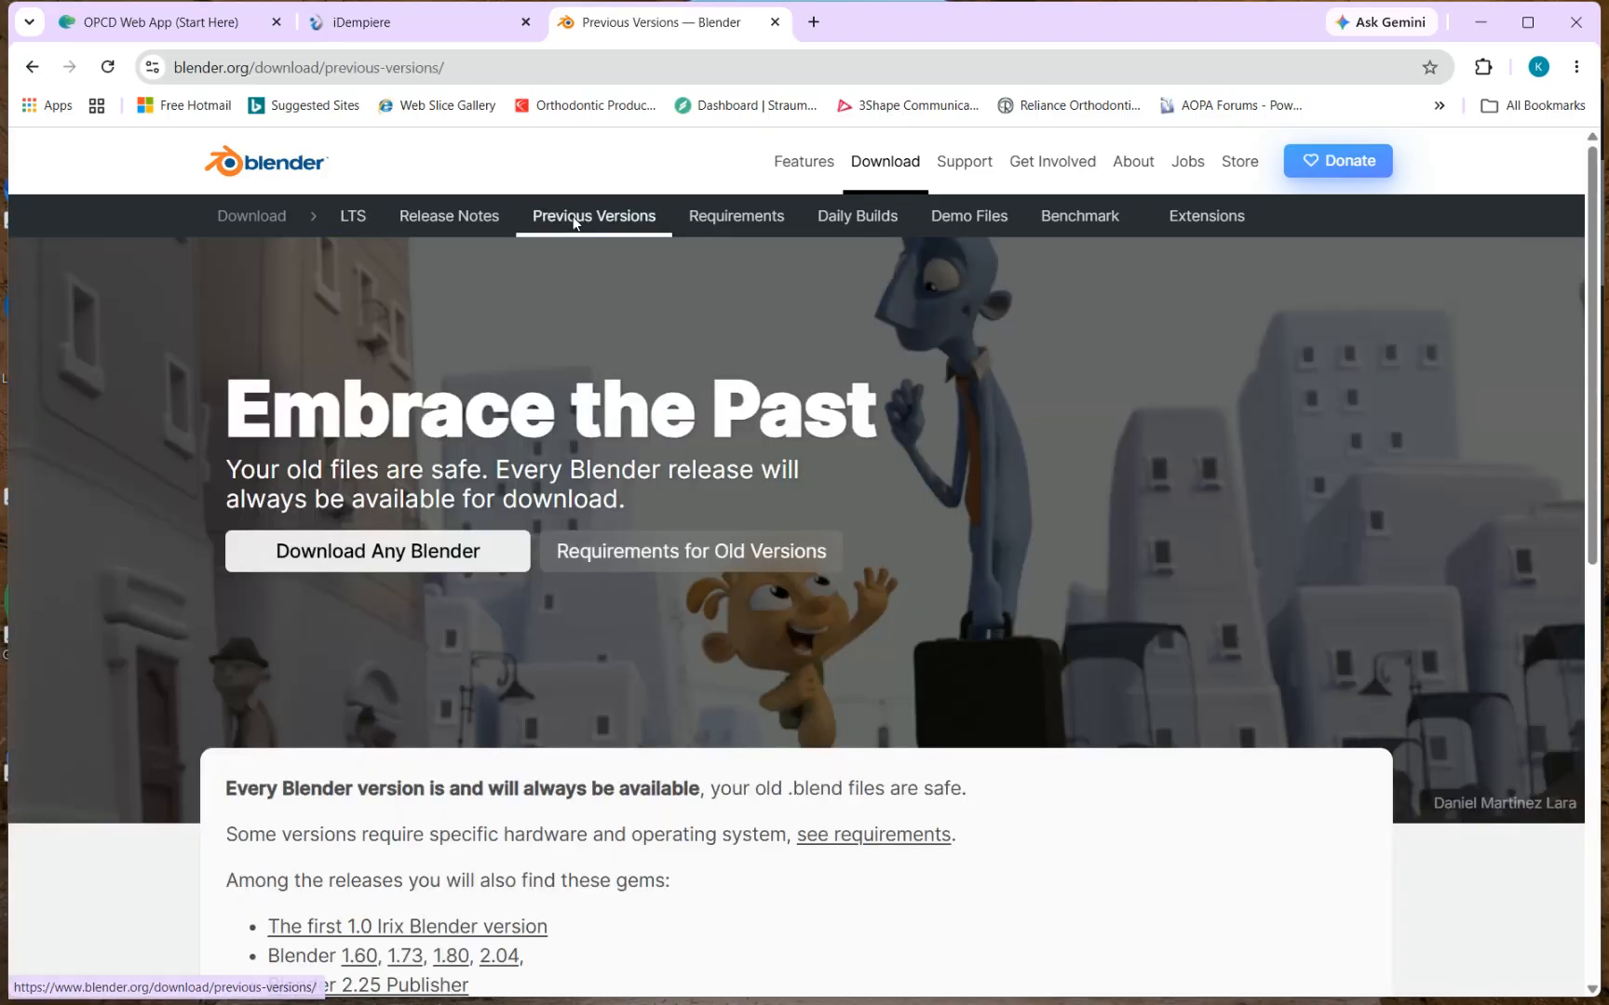
{"action": "scroll", "coordinate": [514, 439], "scroll_direction": "down", "scroll_amount": 5}
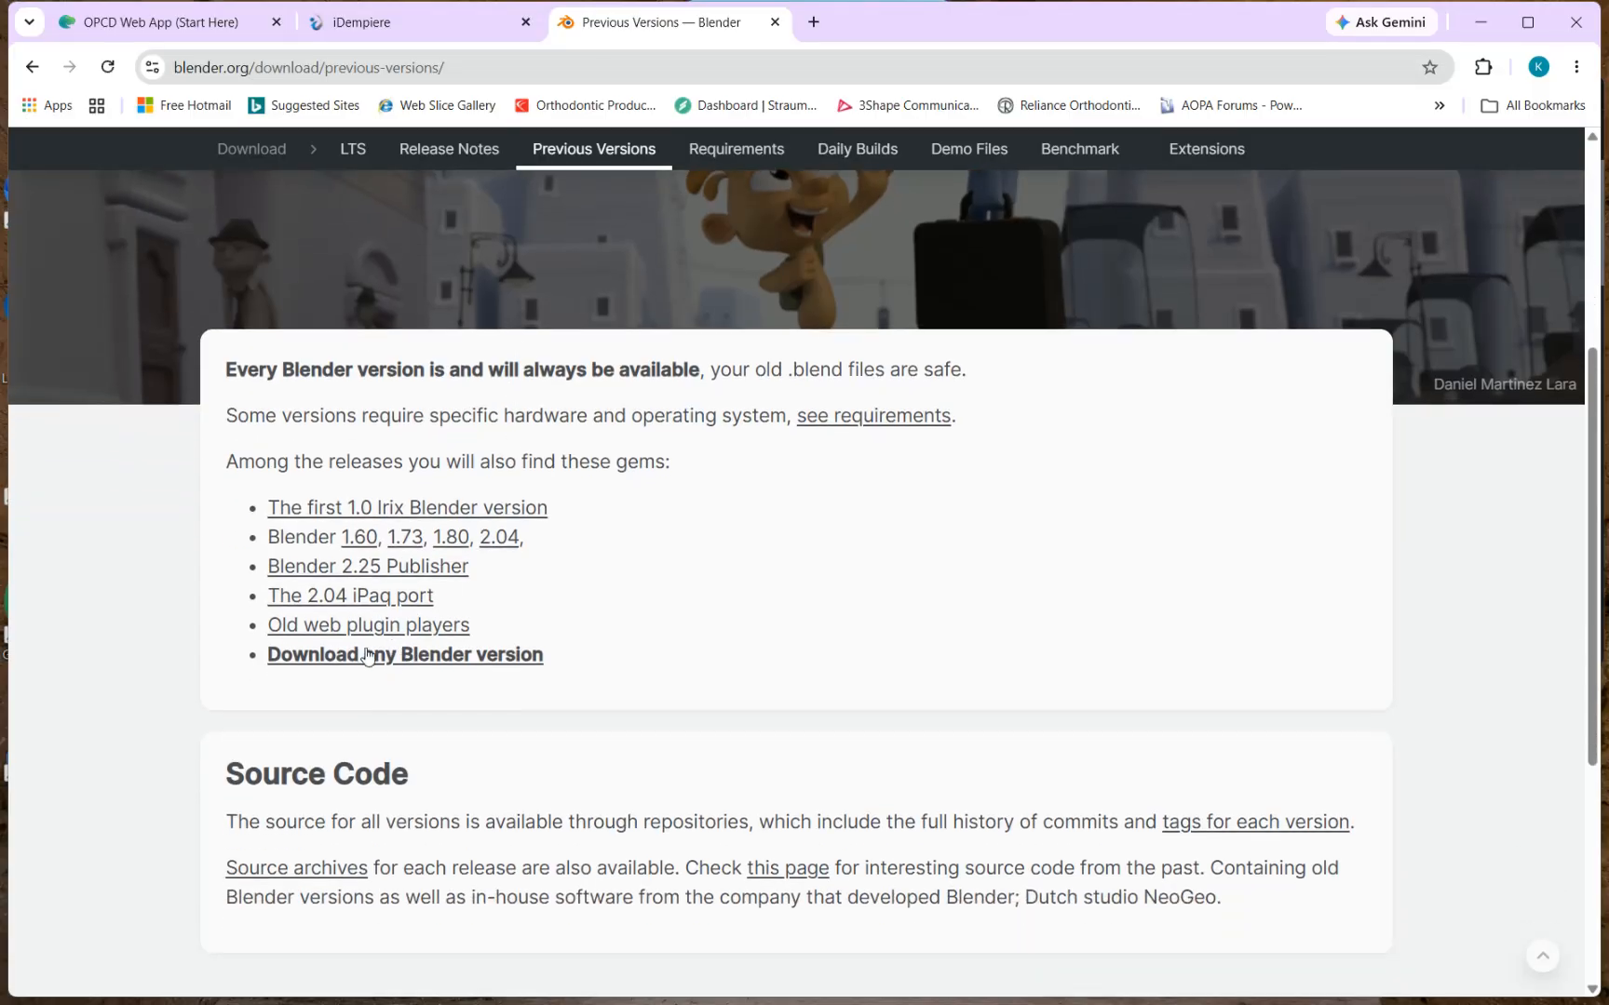
{"action": "left_click", "coordinate": [433, 657]}
{"action": "scroll", "coordinate": [319, 480], "scroll_direction": "down", "scroll_amount": 7}
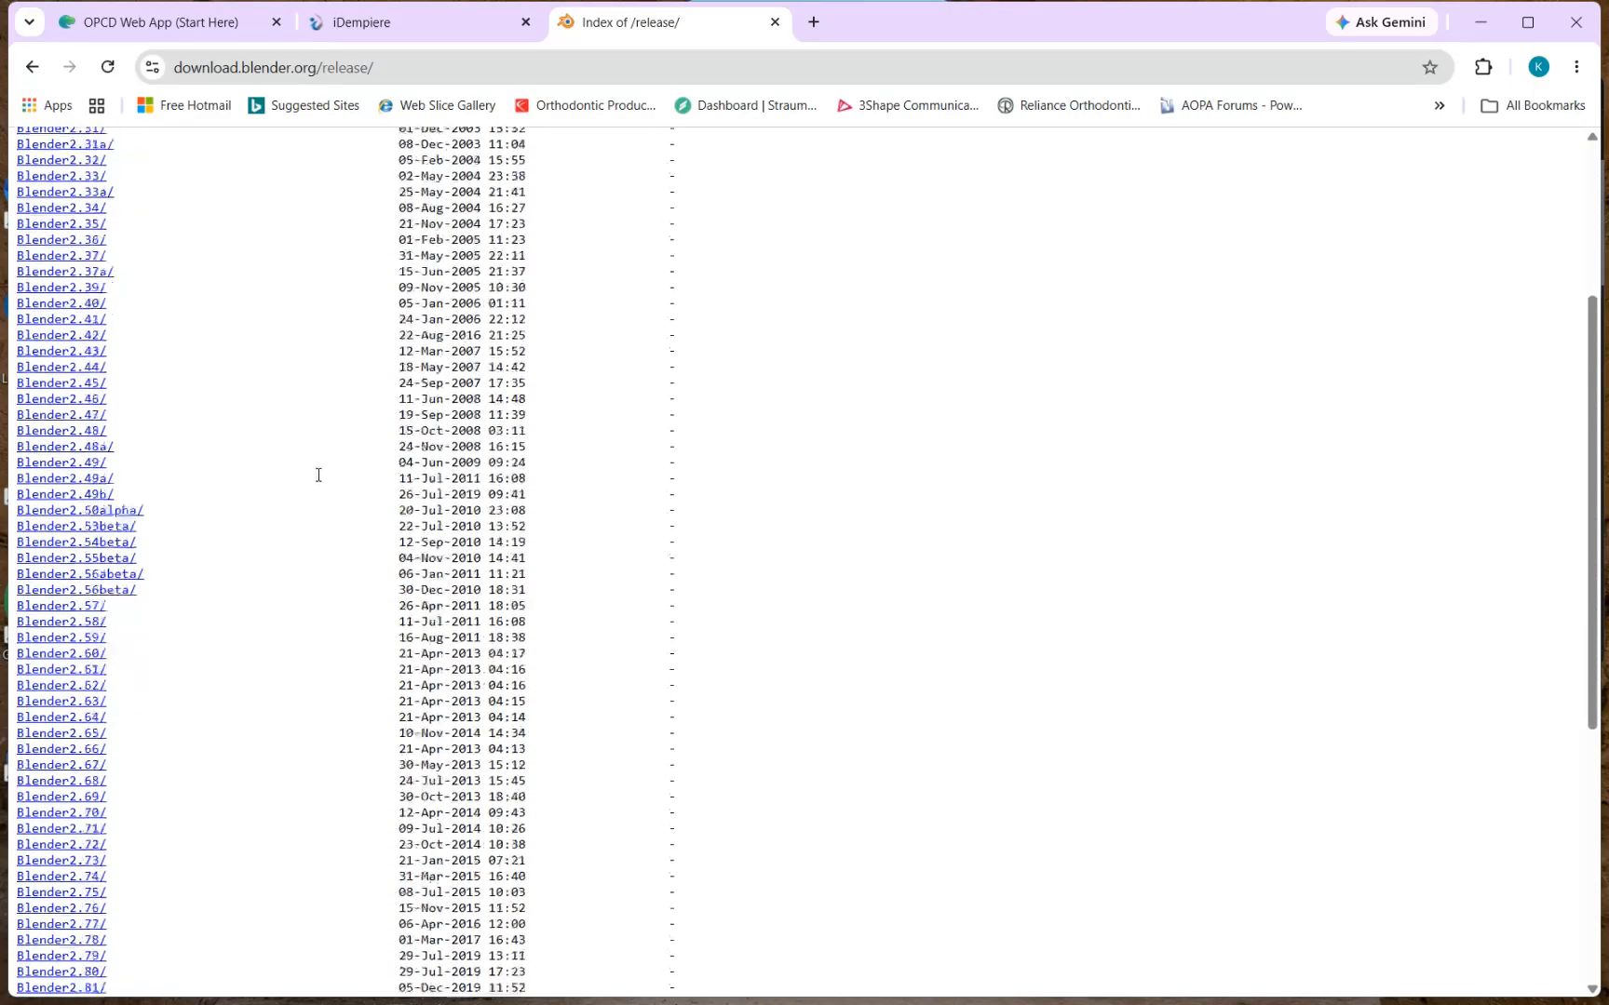
{"action": "scroll", "coordinate": [319, 471], "scroll_direction": "down", "scroll_amount": 2}
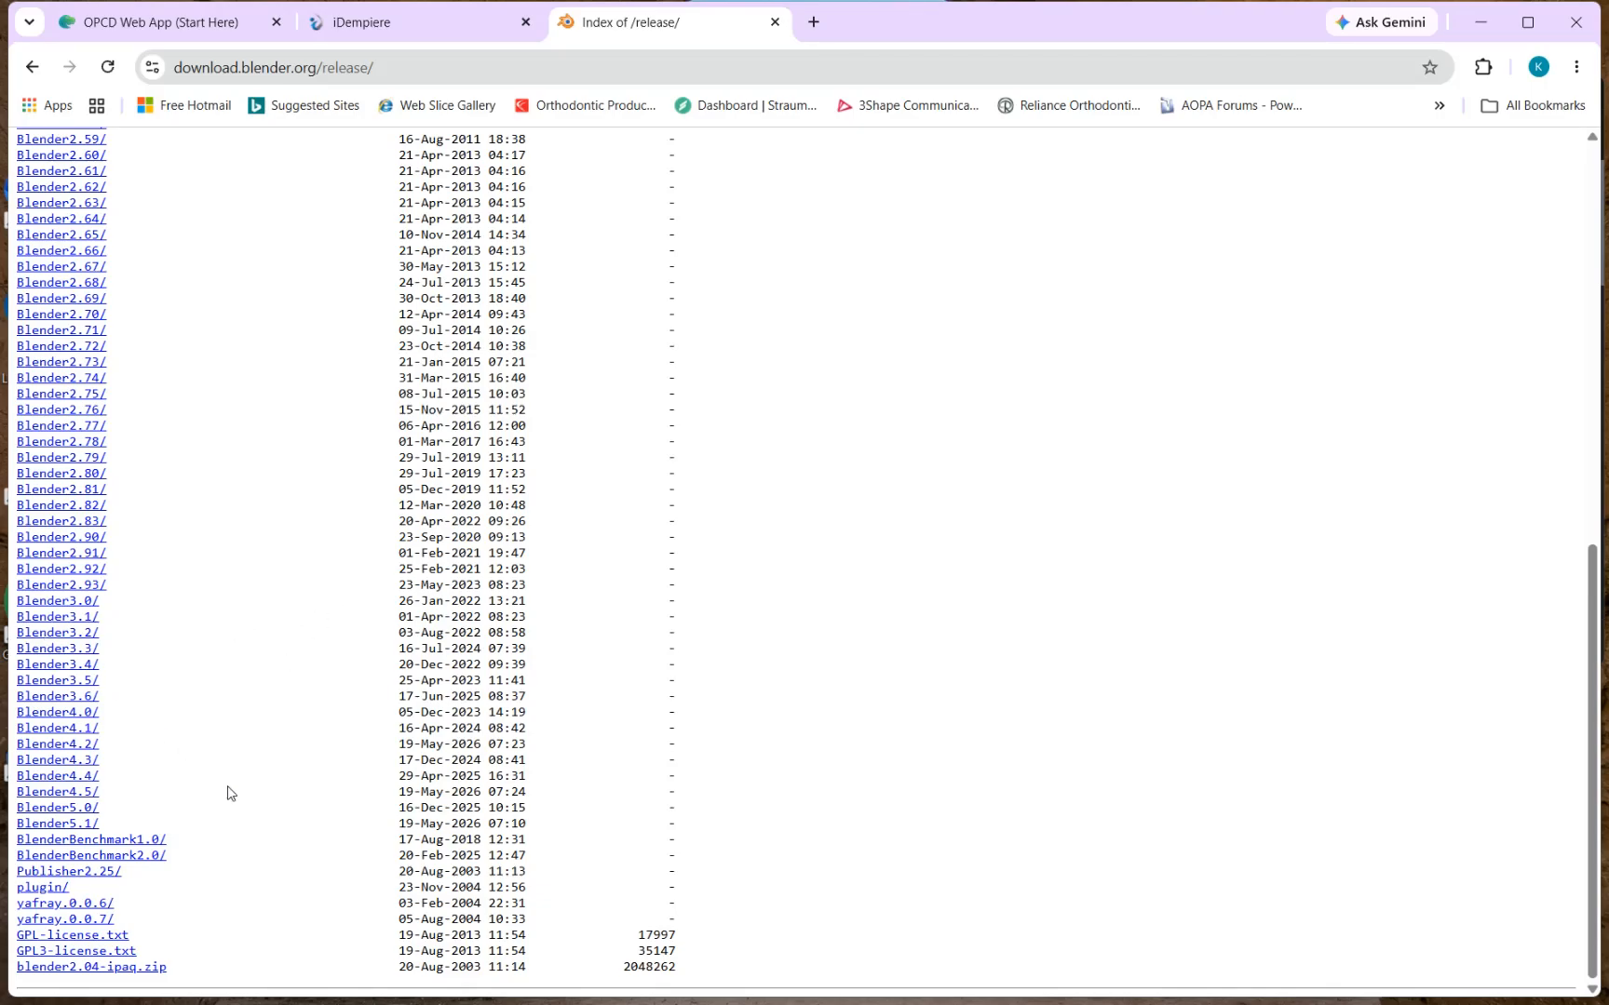
{"action": "left_click", "coordinate": [74, 761]}
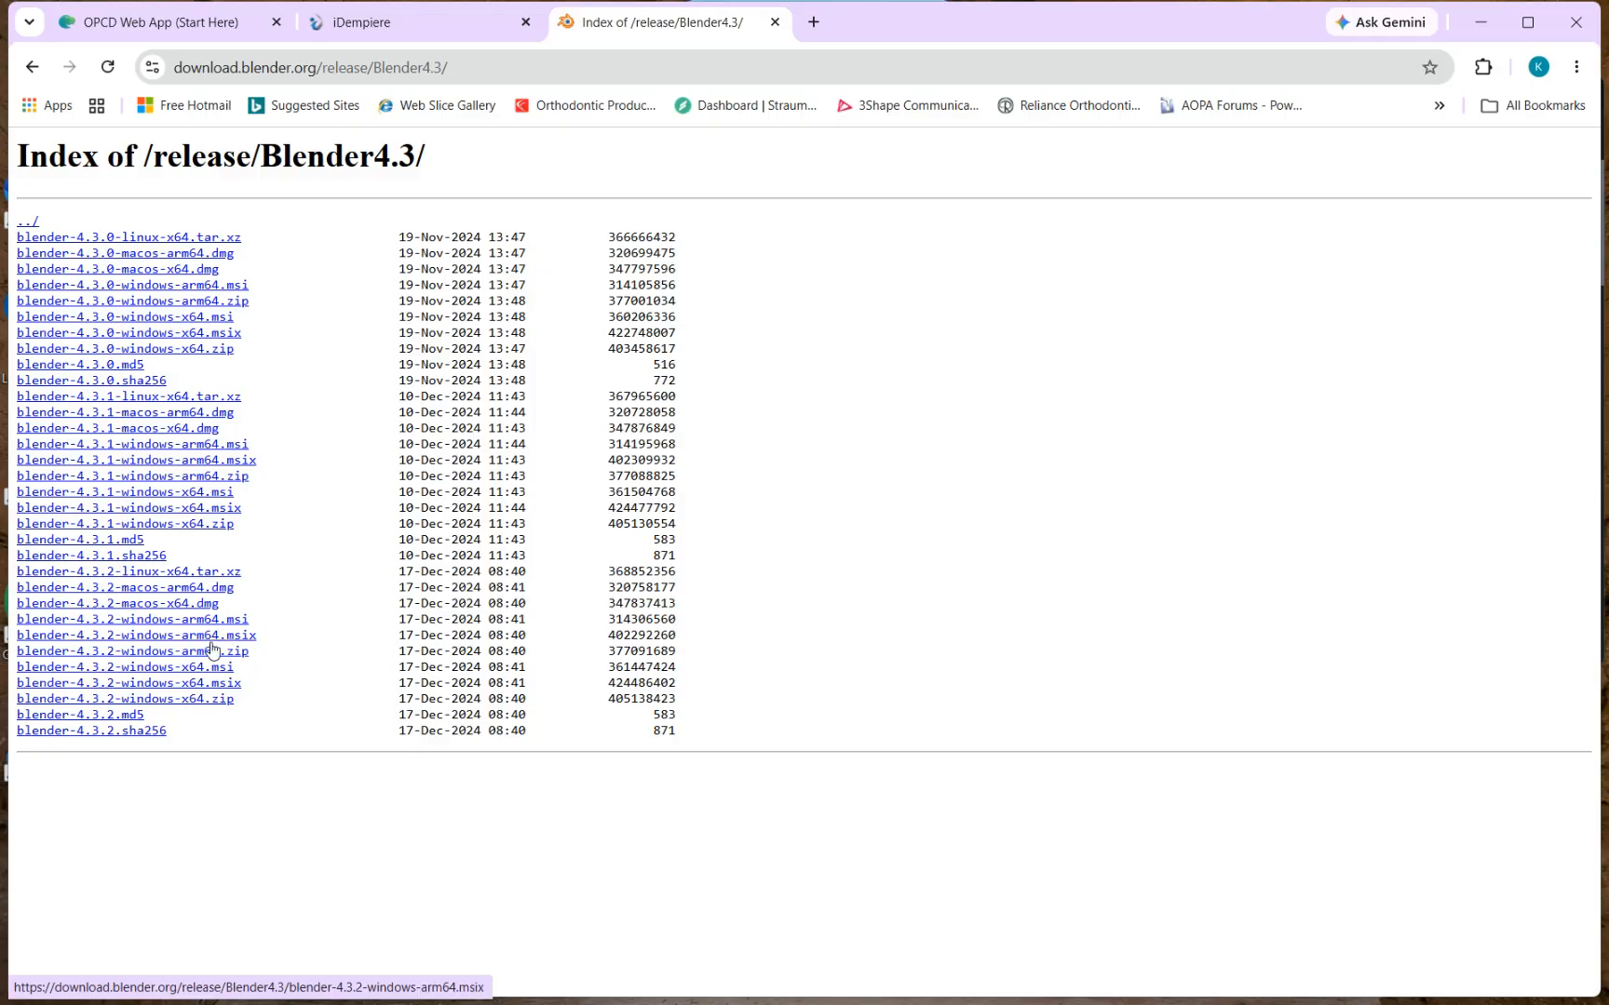
{"action": "left_click", "coordinate": [774, 22]}
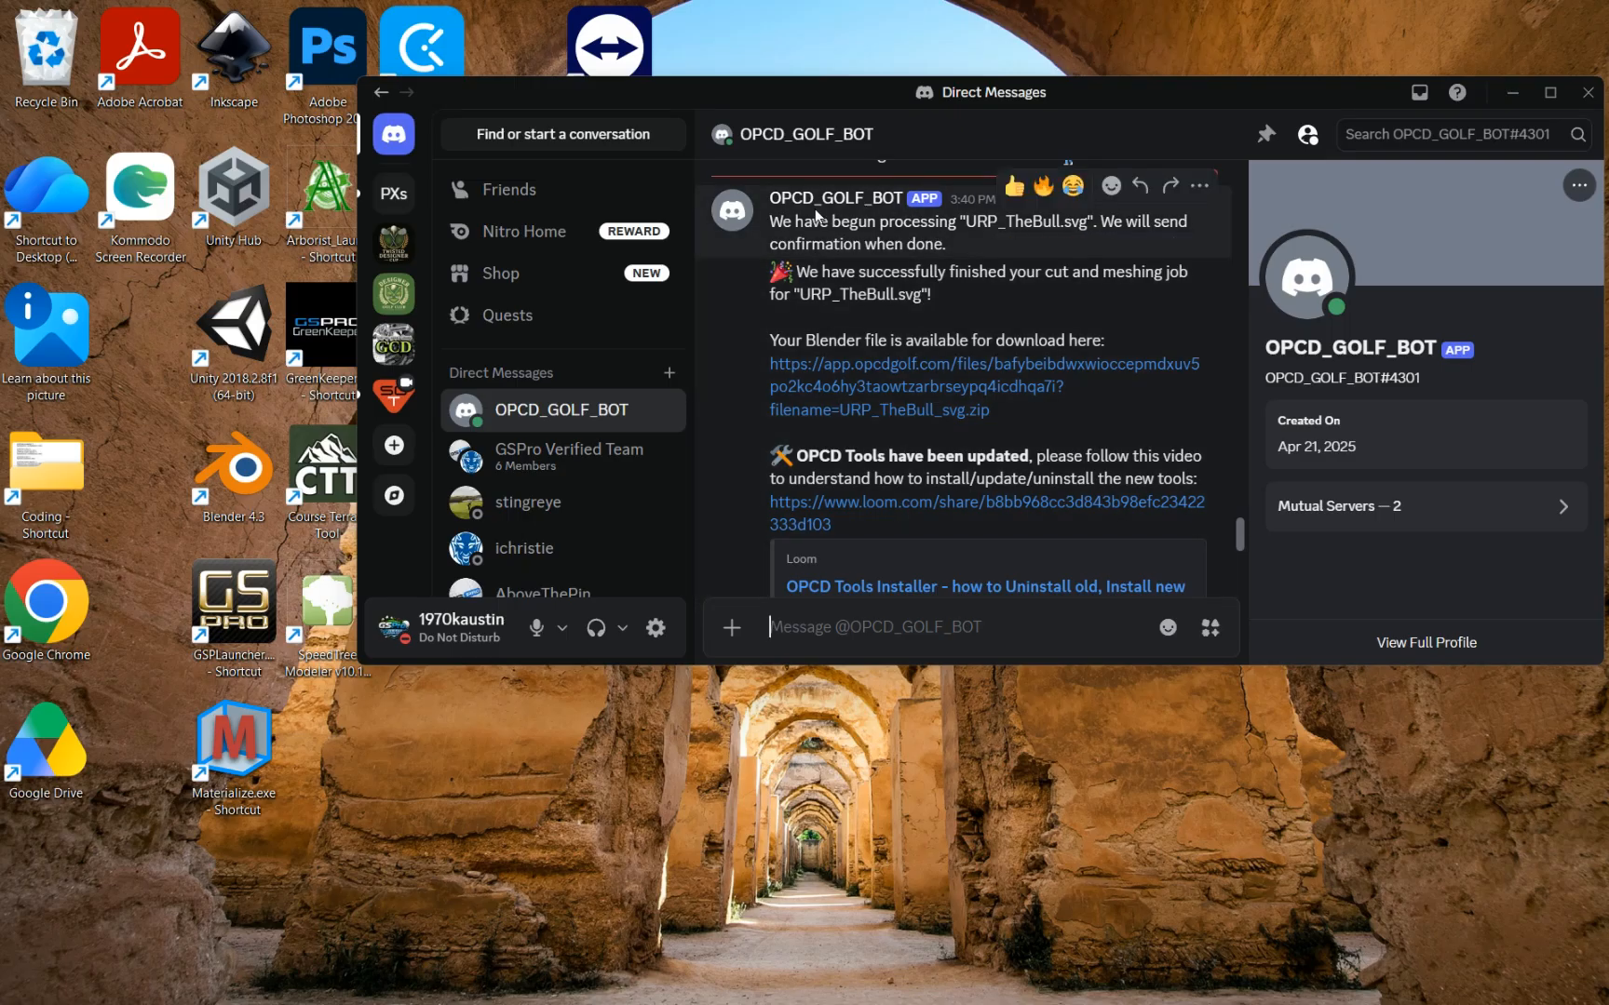
Download the finished Blender file archive from the OPCD_GOLF_BOT message and show URP_TheBull_svg.zip in its folder
{"action": "left_click", "coordinate": [863, 373]}
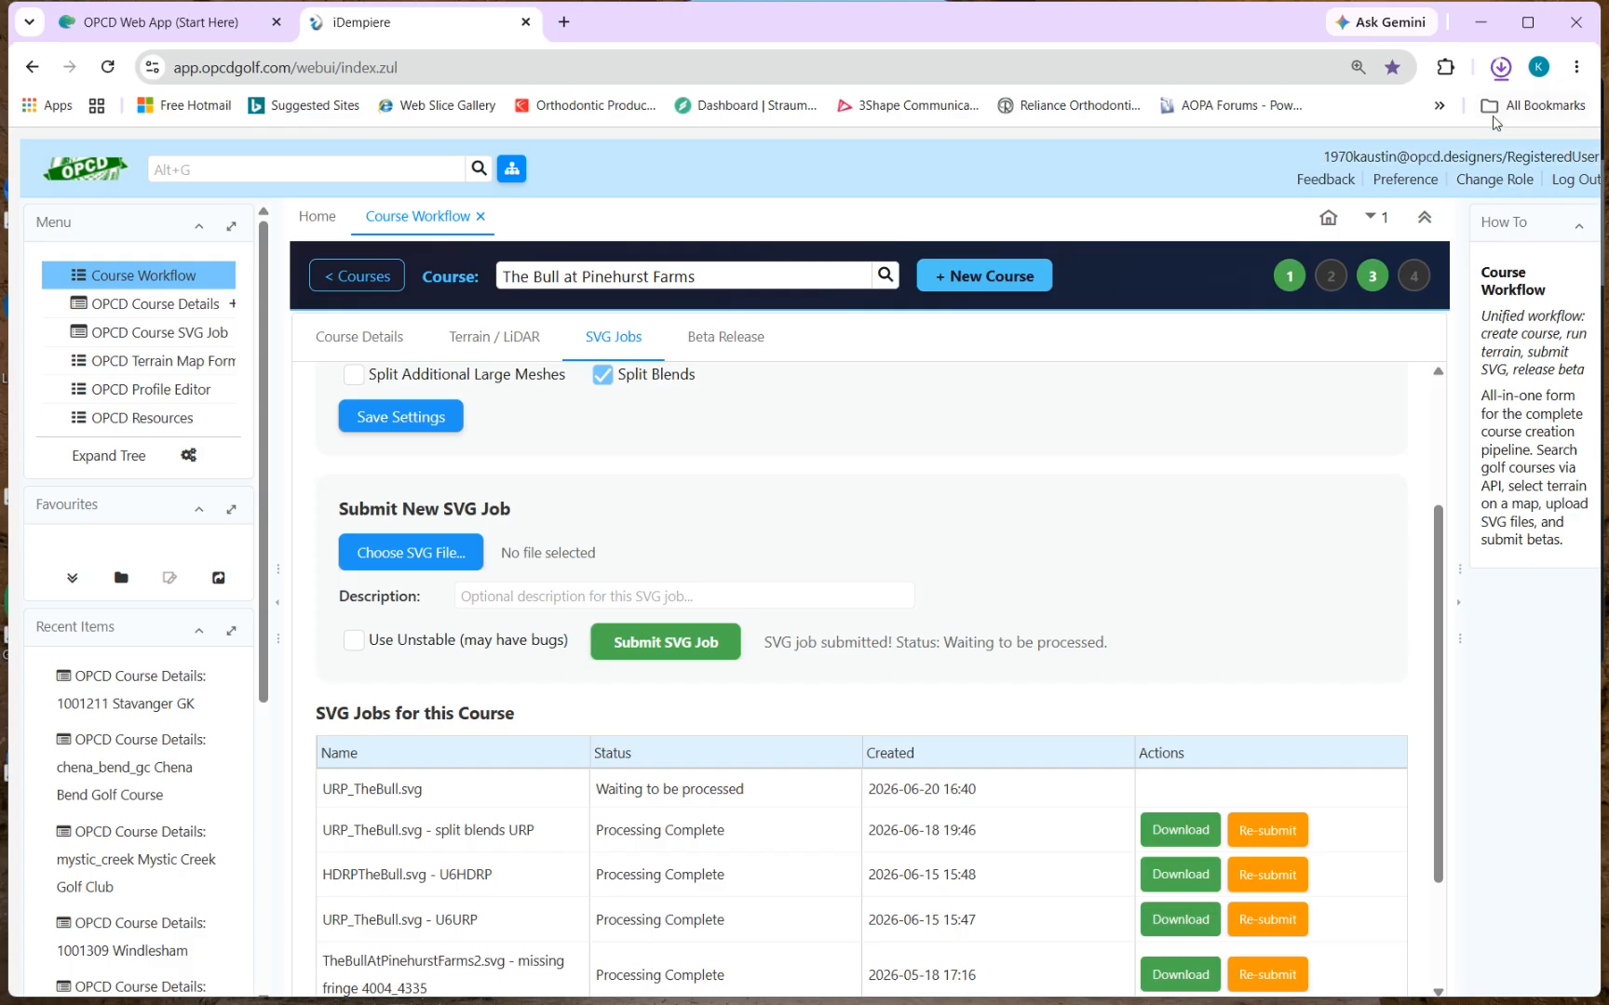
{"action": "left_click", "coordinate": [1500, 68]}
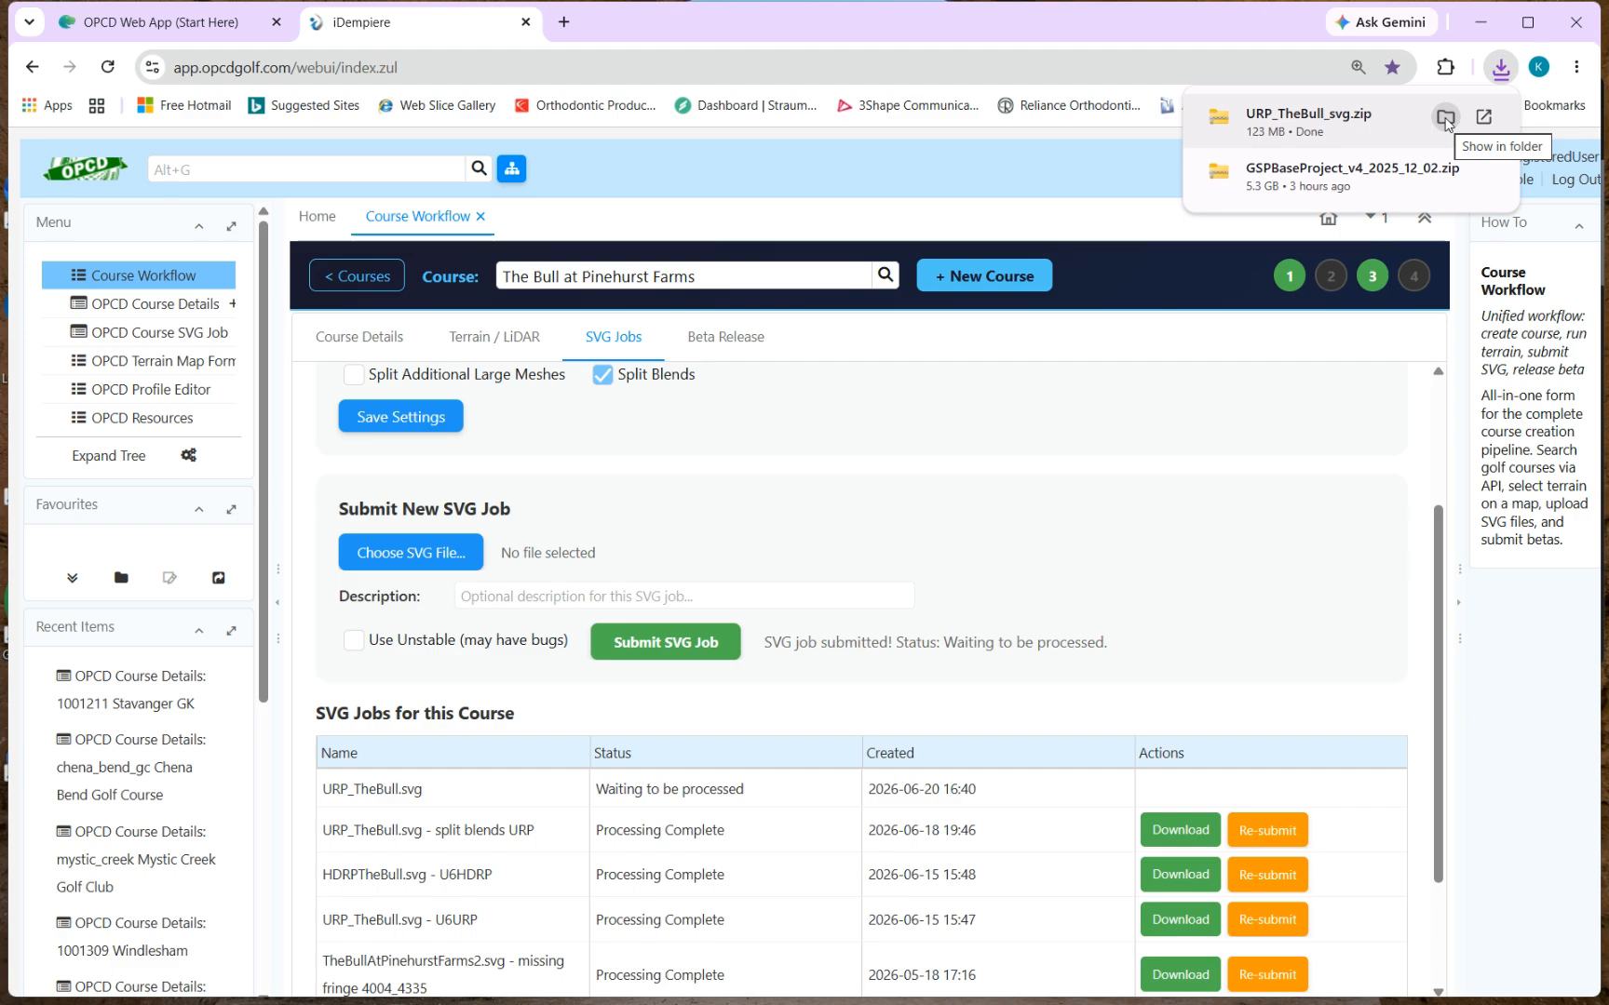
{"action": "left_click", "coordinate": [1445, 118]}
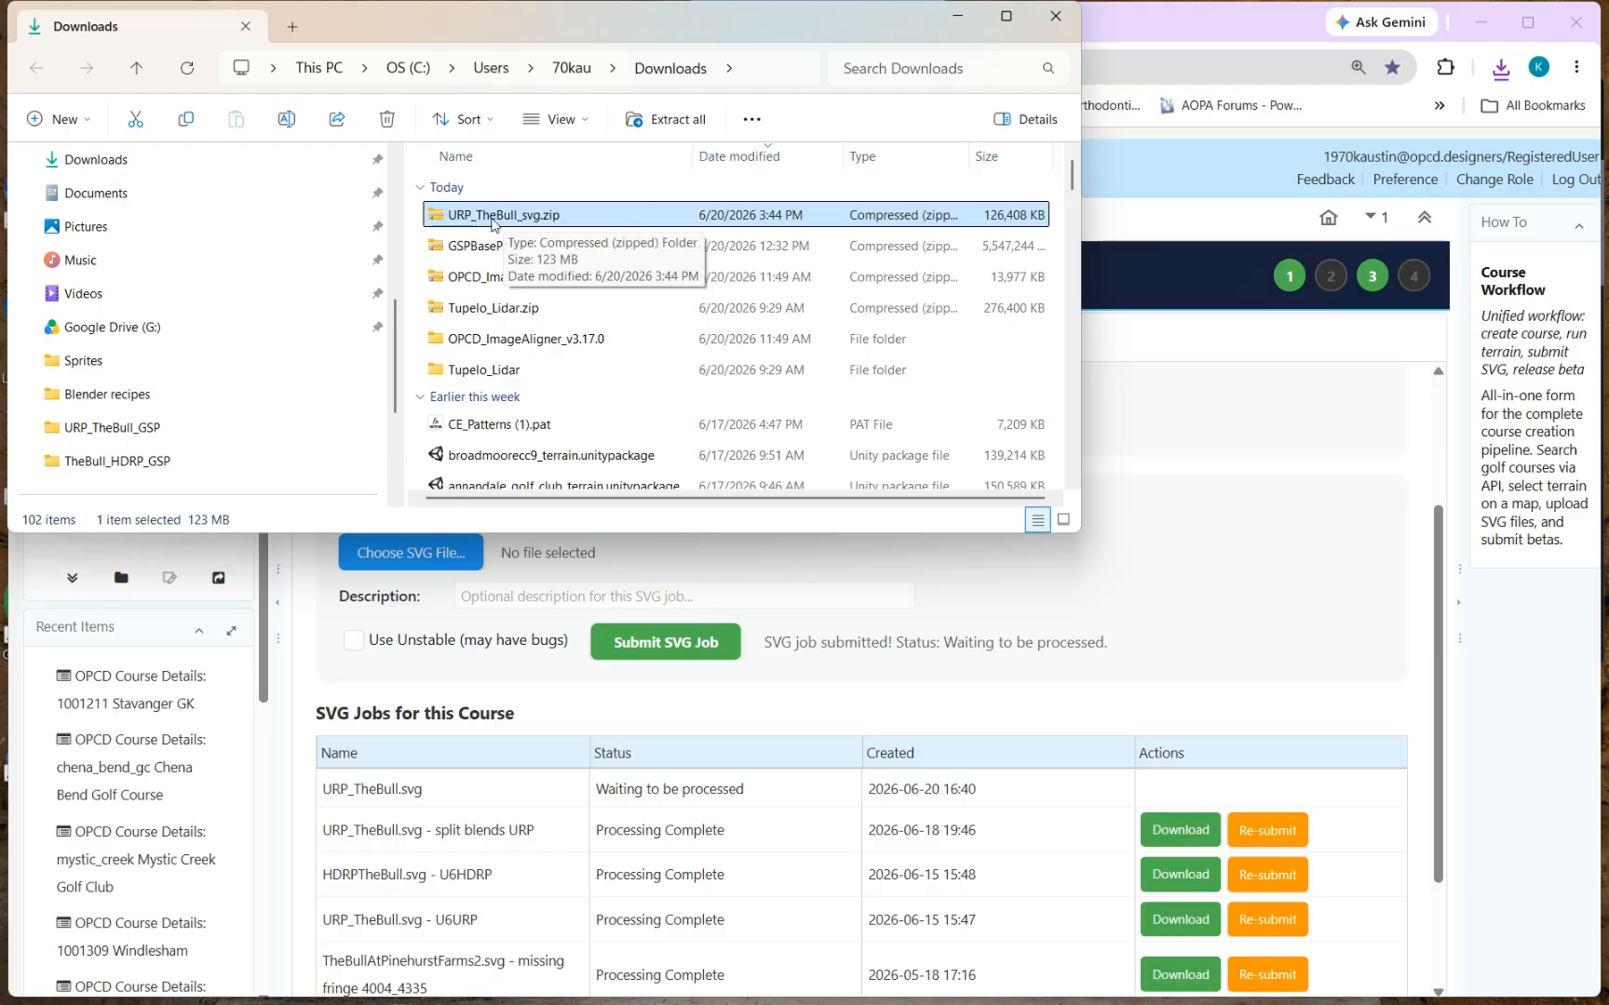
Extract URP_TheBull_svg.zip into a URP_TheBull_svg folder within Downloads
{"action": "right_click", "coordinate": [492, 224]}
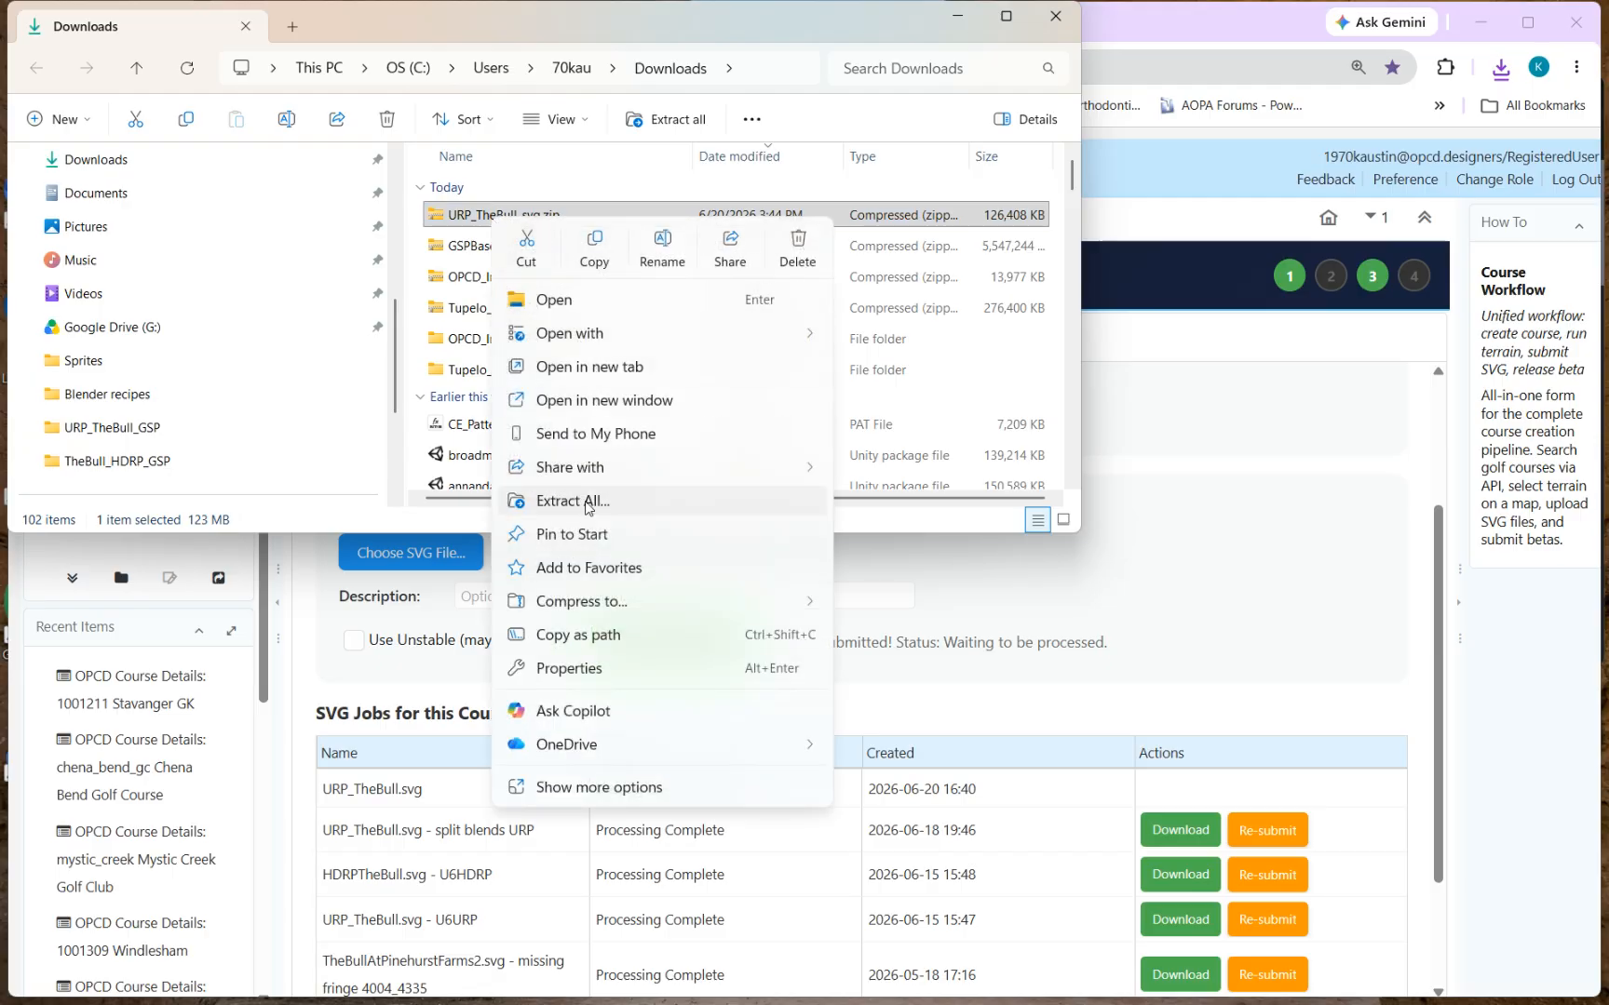
{"action": "left_click", "coordinate": [571, 501]}
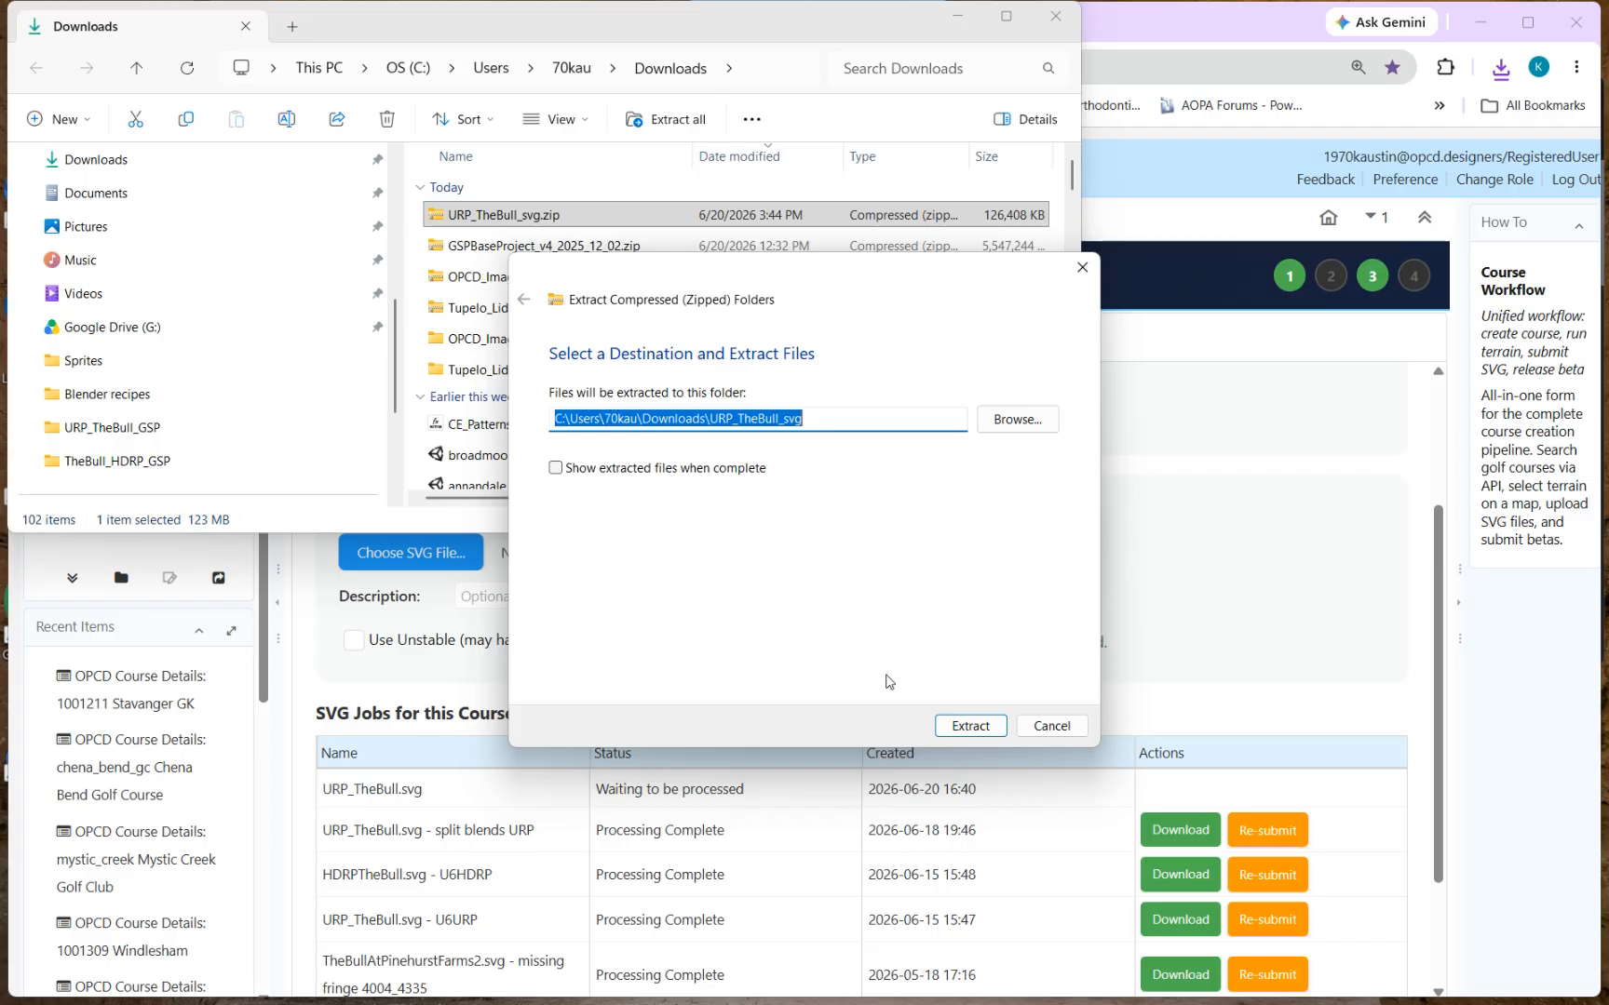
{"action": "left_click", "coordinate": [980, 729]}
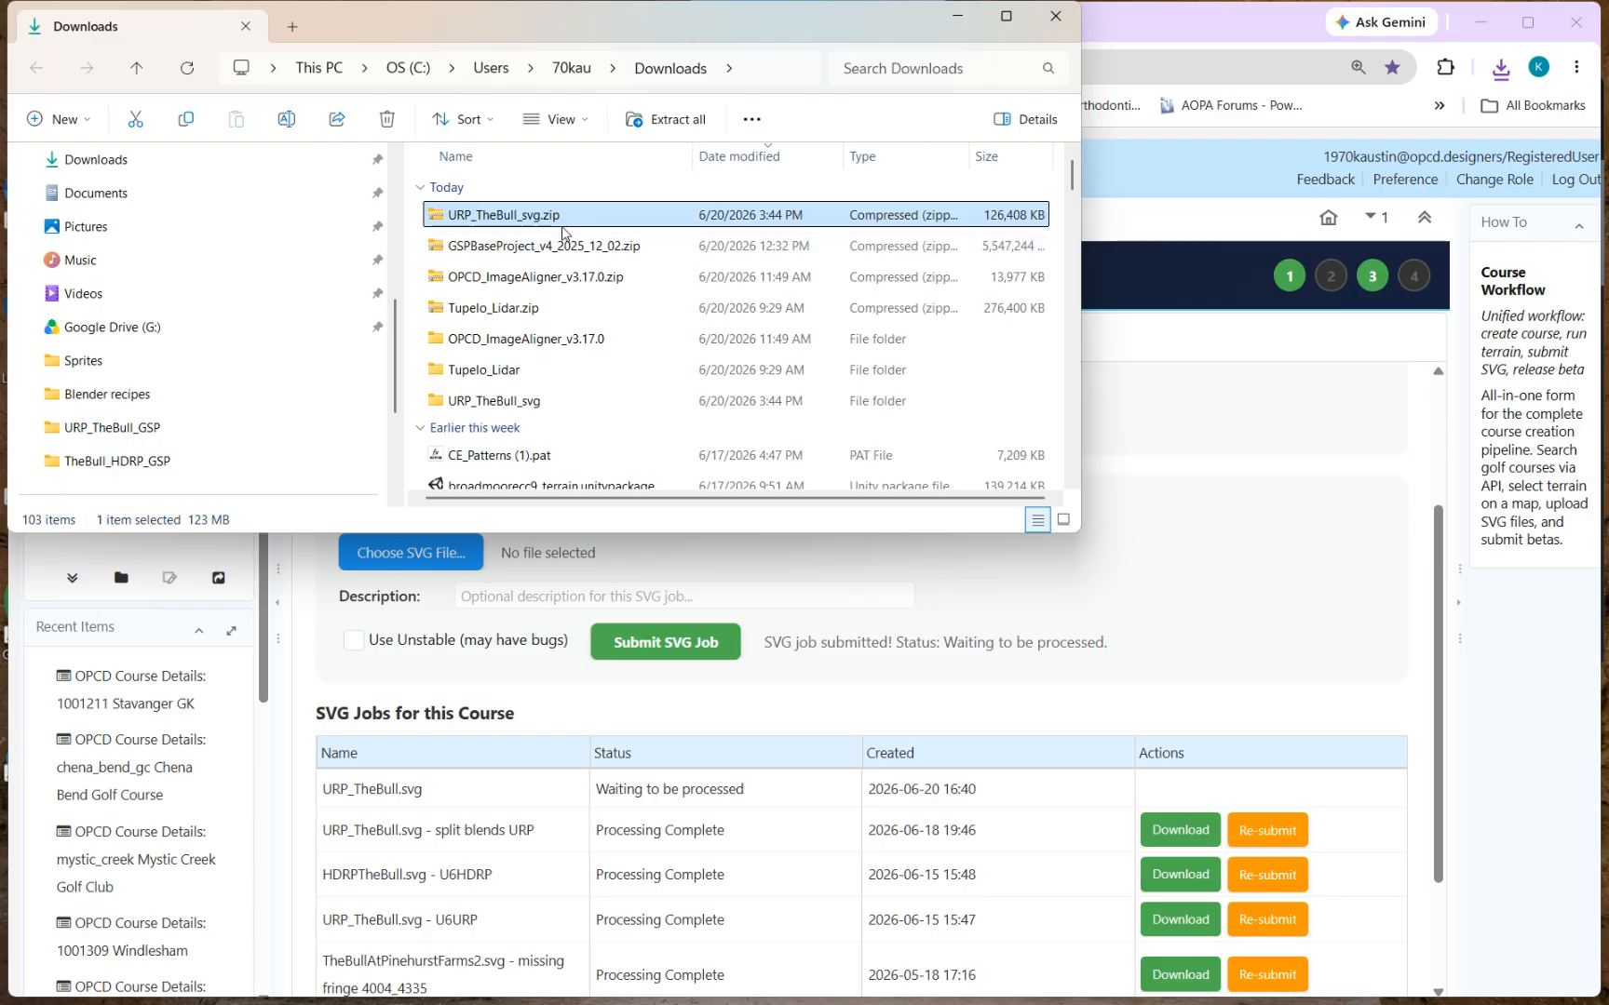
Read the gap issues in URP_TheBull_svg_log.txt from the extracted folder and close the log
{"action": "double_click", "coordinate": [500, 404]}
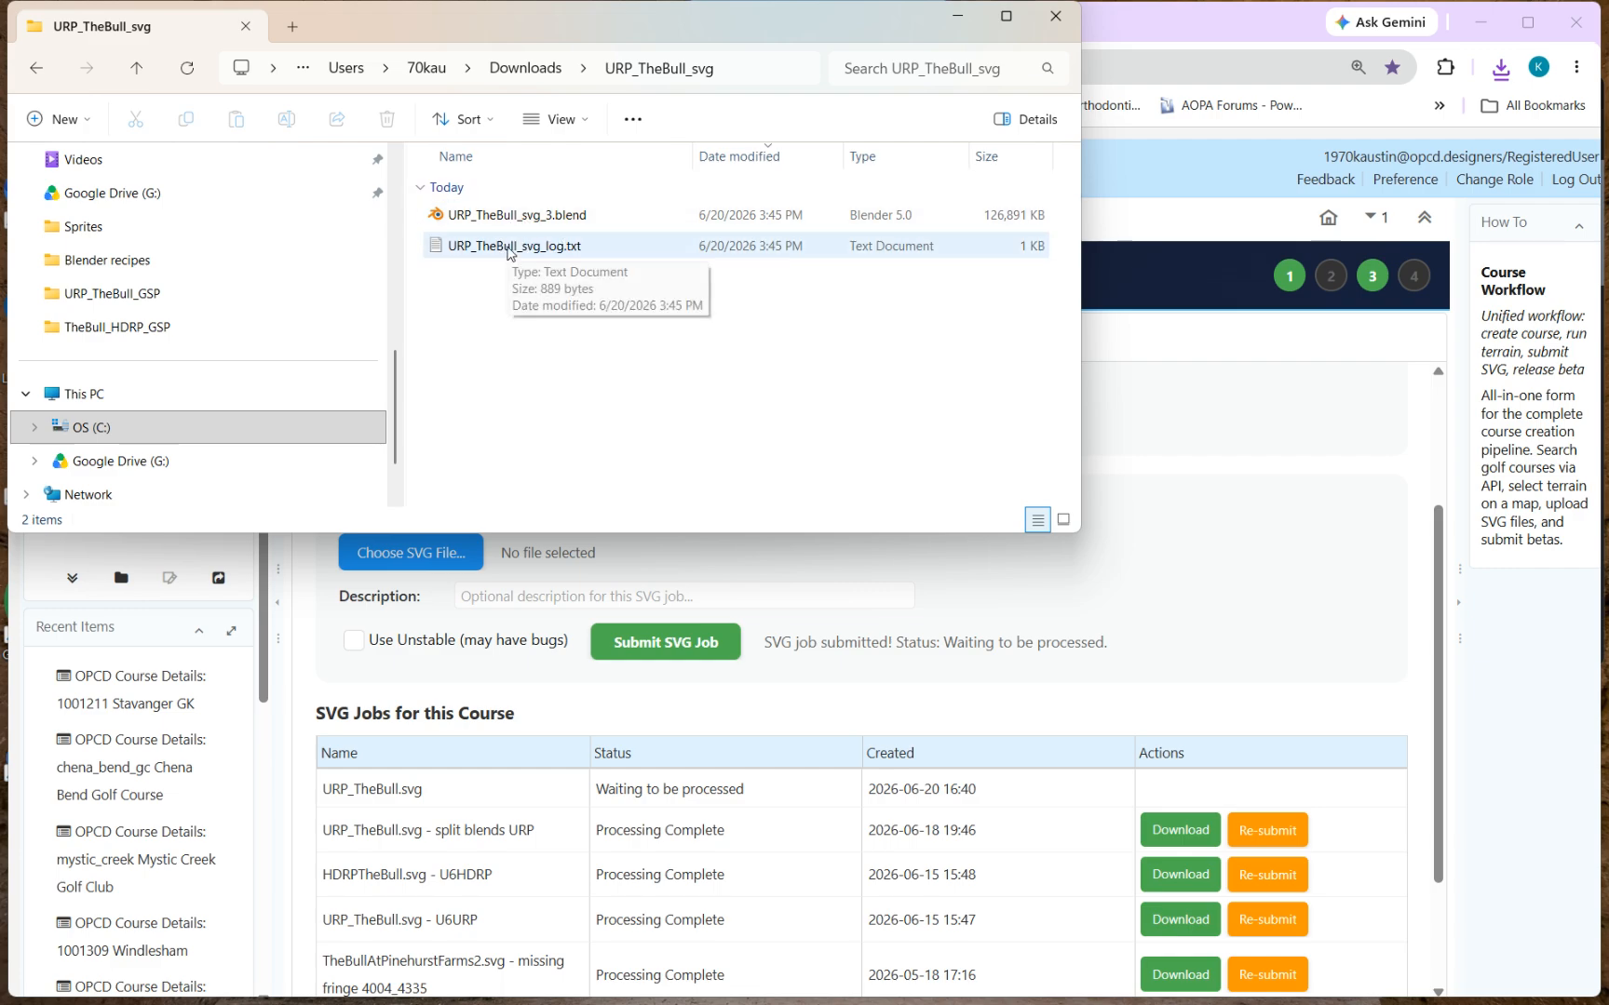
{"action": "double_click", "coordinate": [511, 247]}
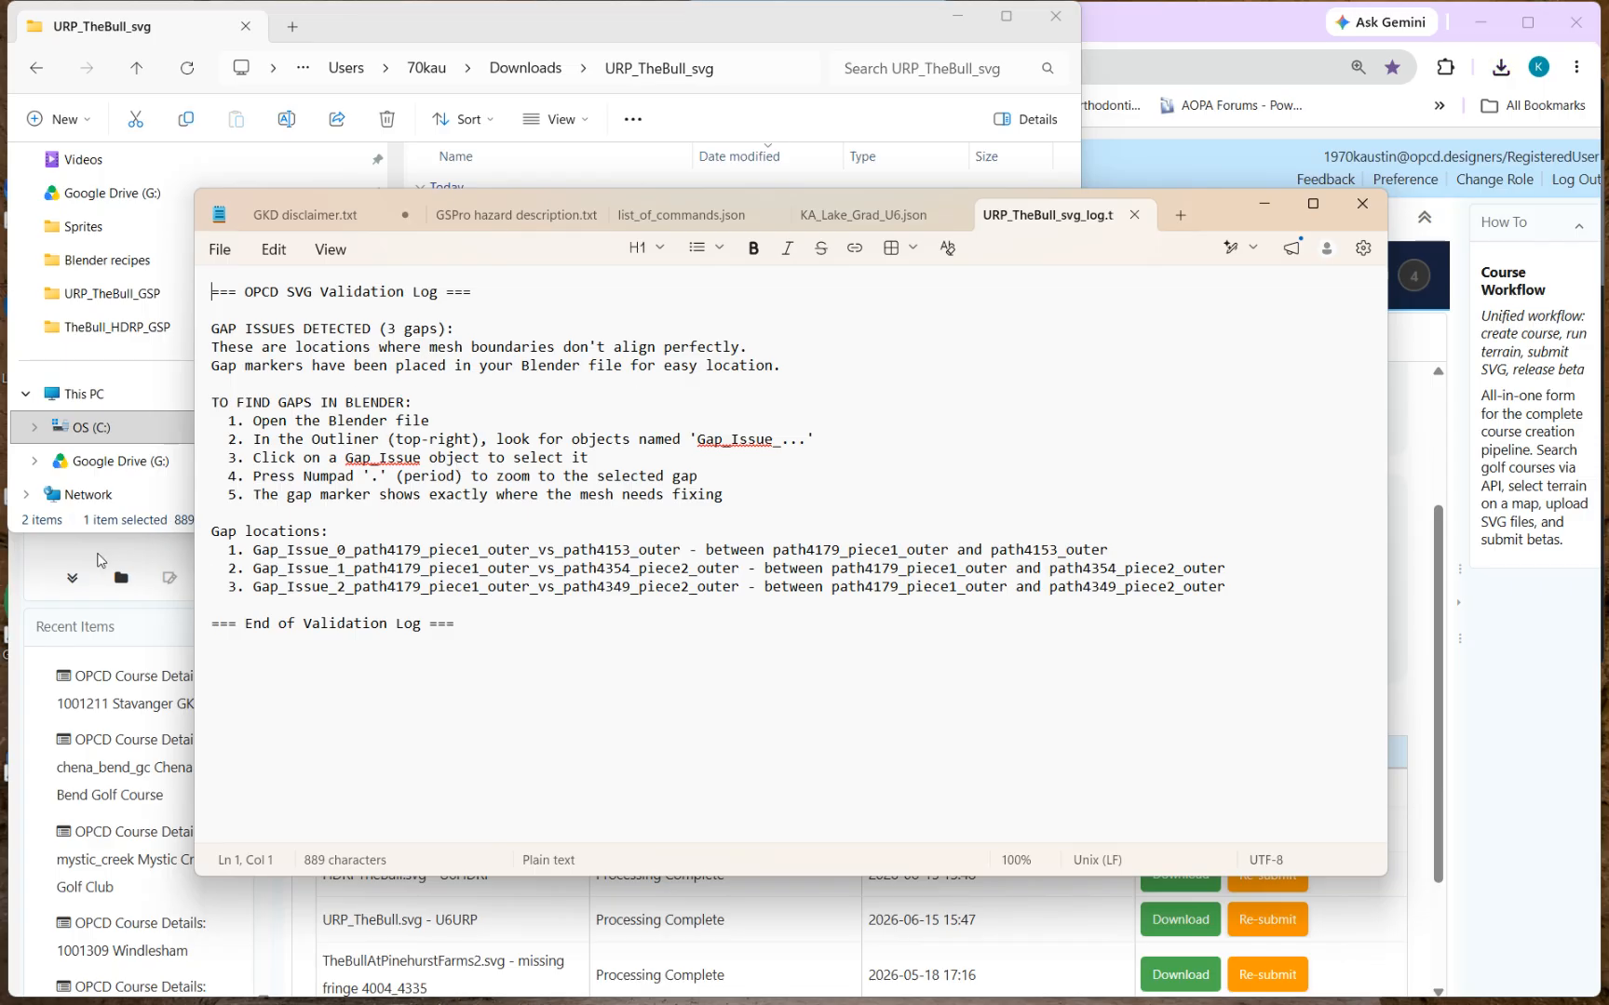
{"action": "key", "text": "alt+F4"}
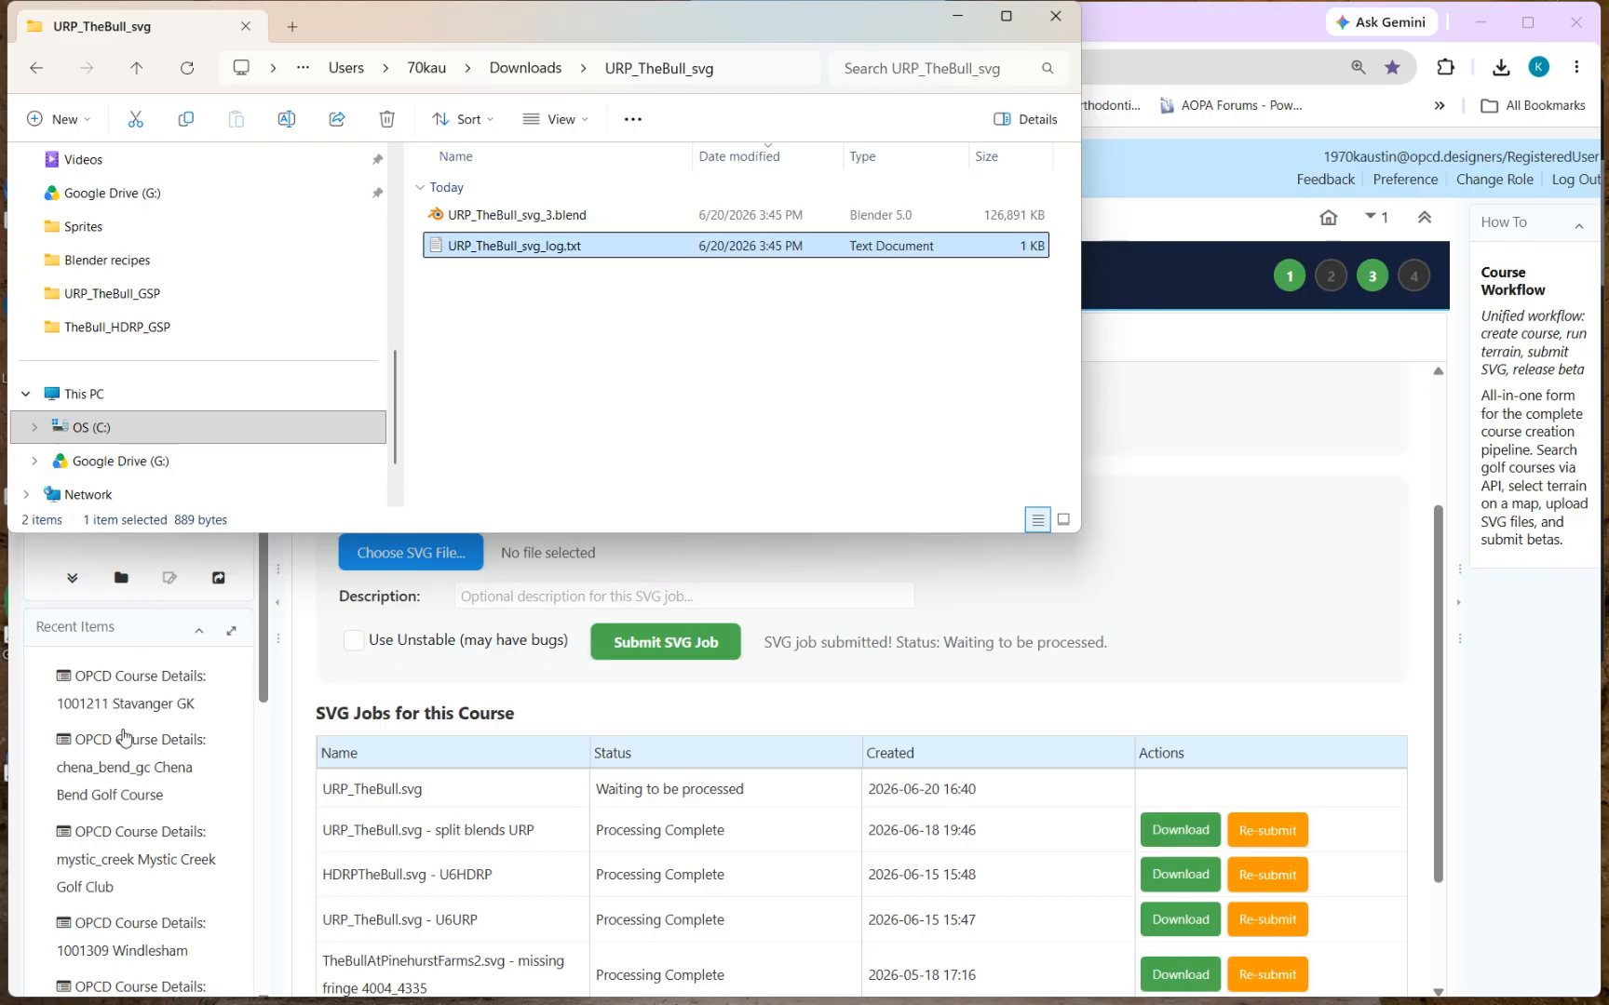
Start Blender 4.3 from the desktop and open URP_TheBull_svg_3.blend from the URP_TheBull_svg folder in Downloads
{"action": "key", "text": "super+d"}
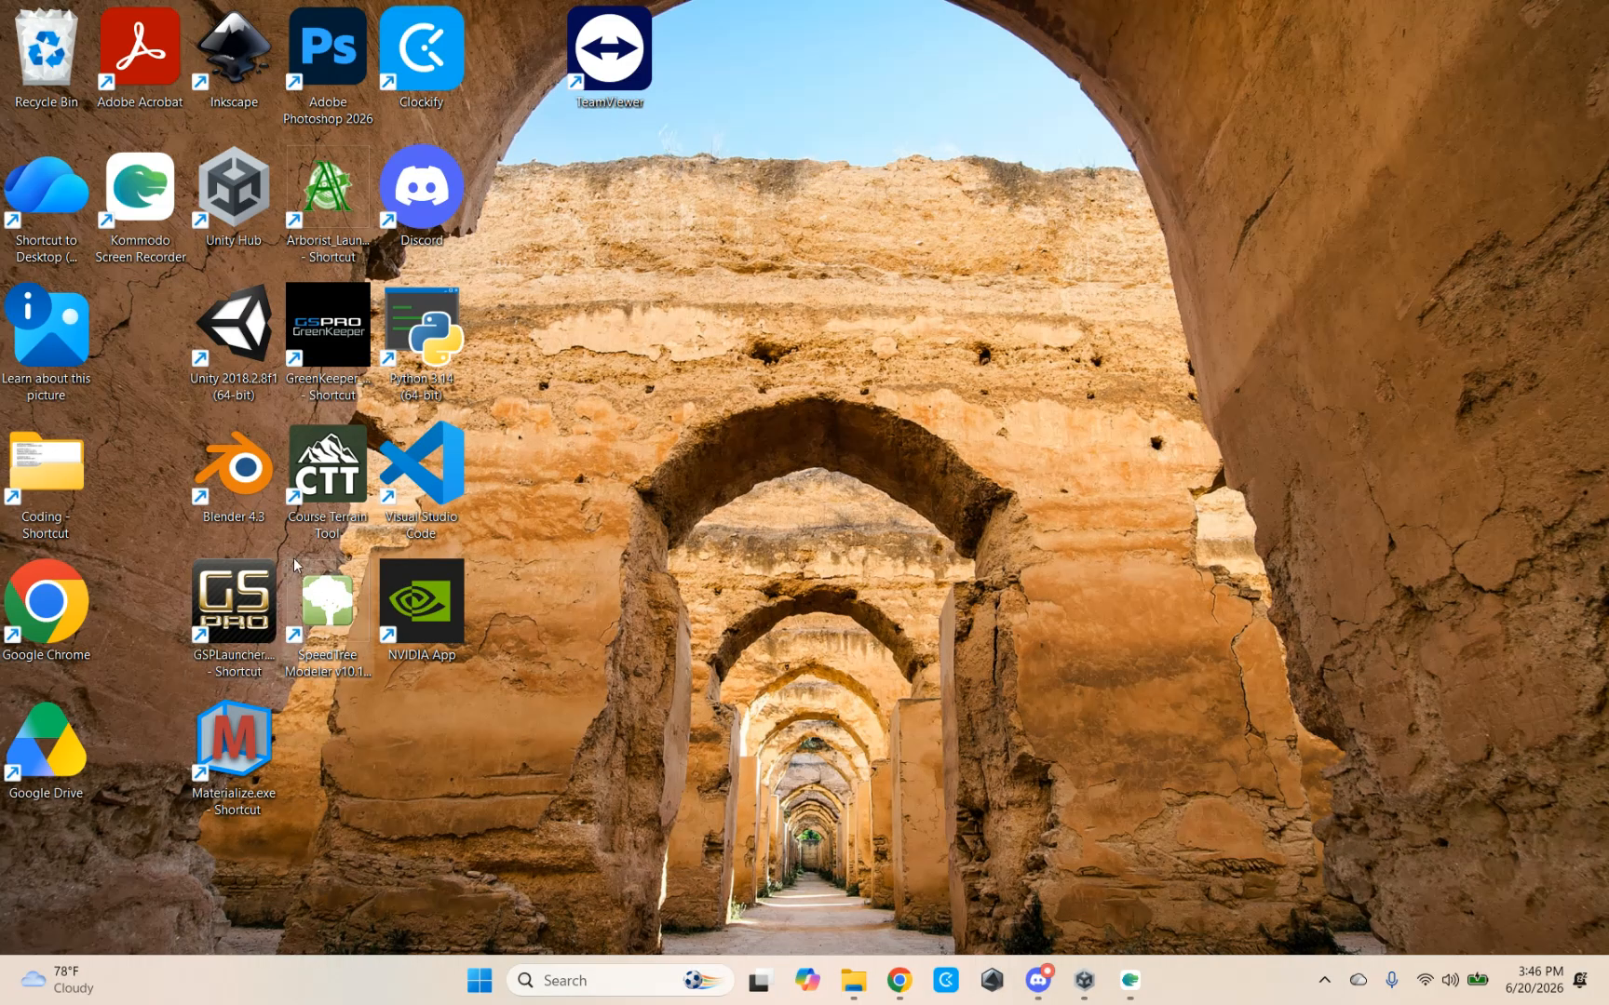
{"action": "double_click", "coordinate": [245, 472]}
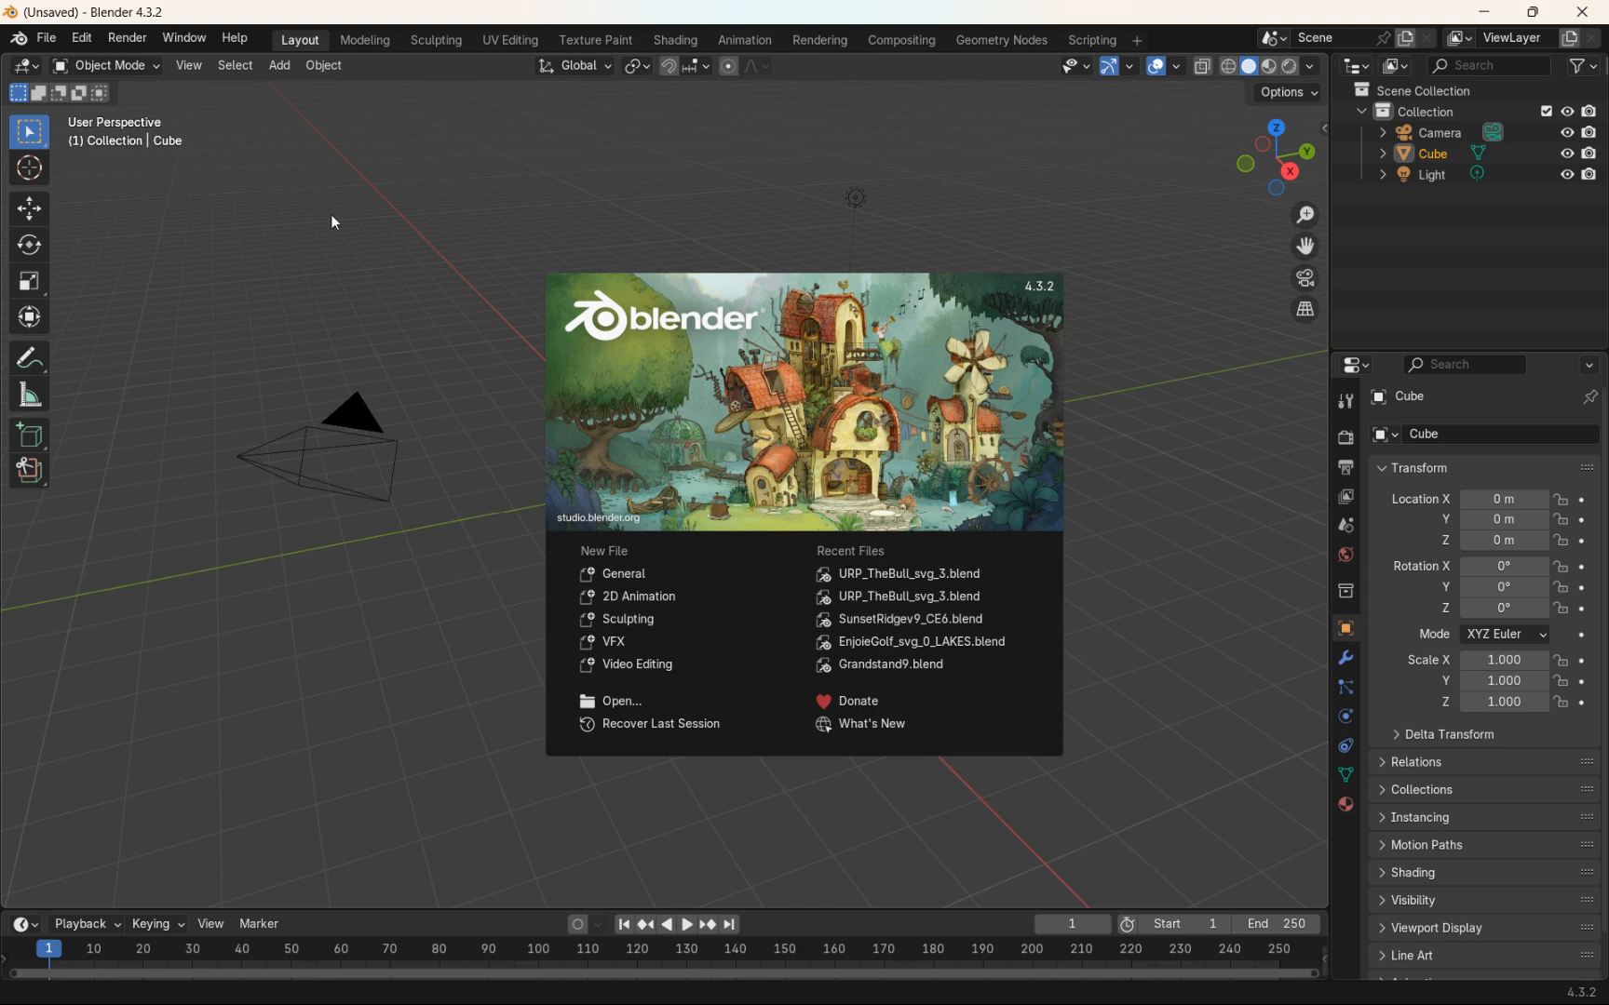
{"action": "left_click", "coordinate": [45, 42]}
{"action": "left_click", "coordinate": [47, 39]}
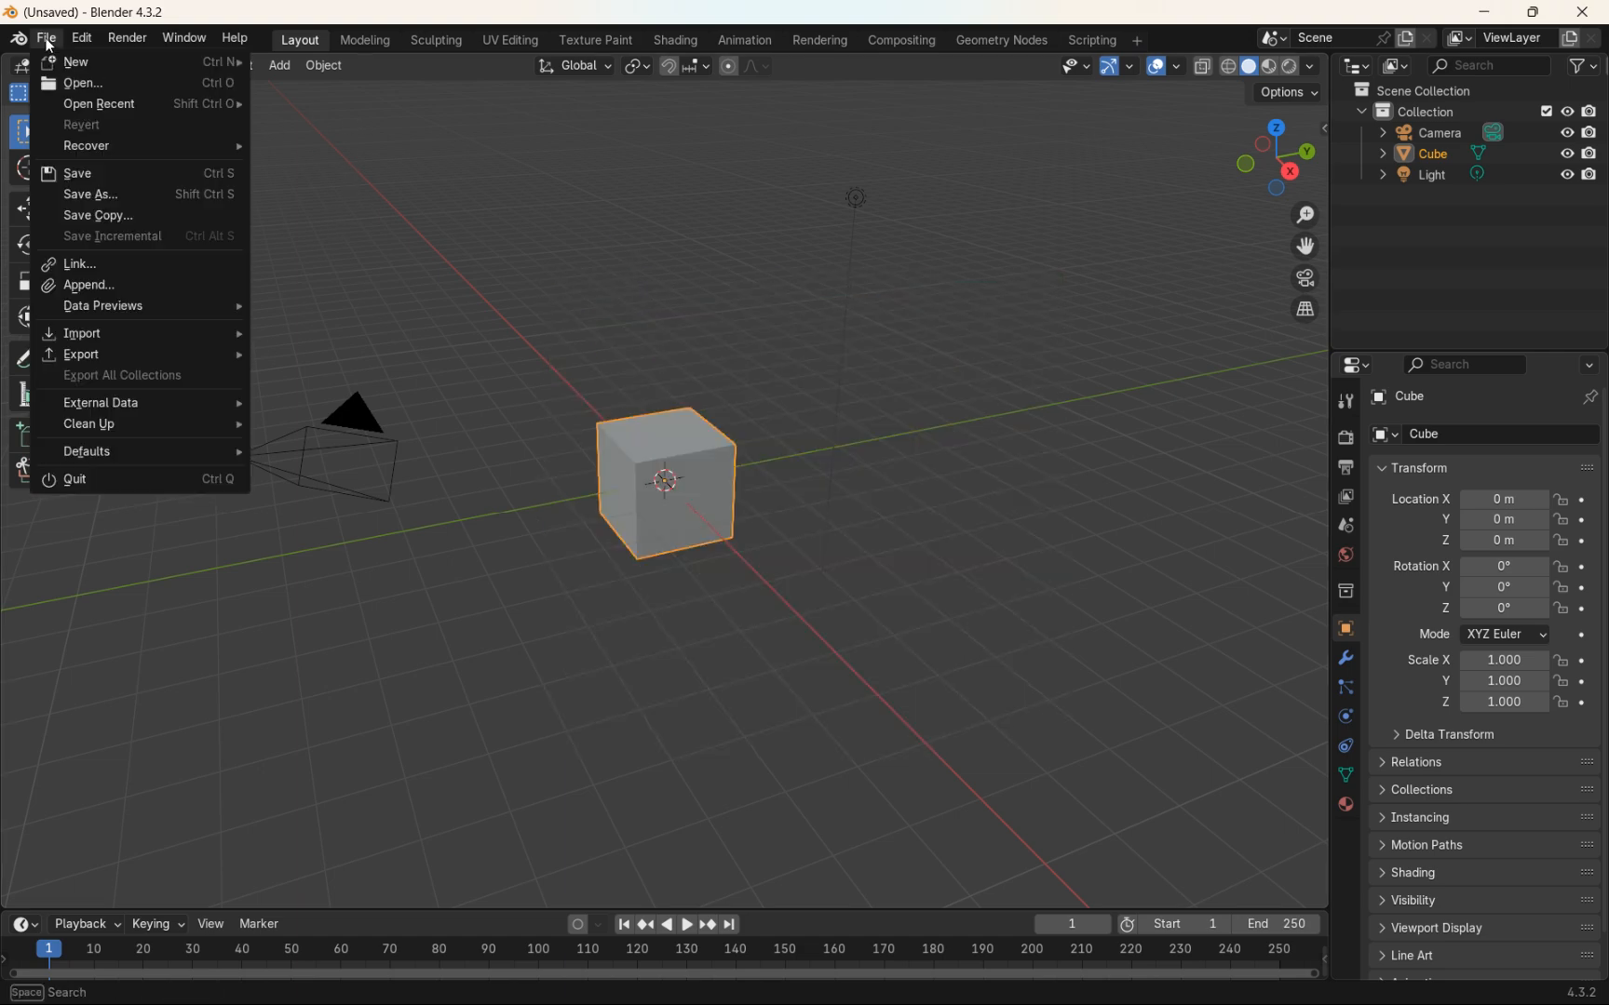
{"action": "left_click", "coordinate": [80, 83]}
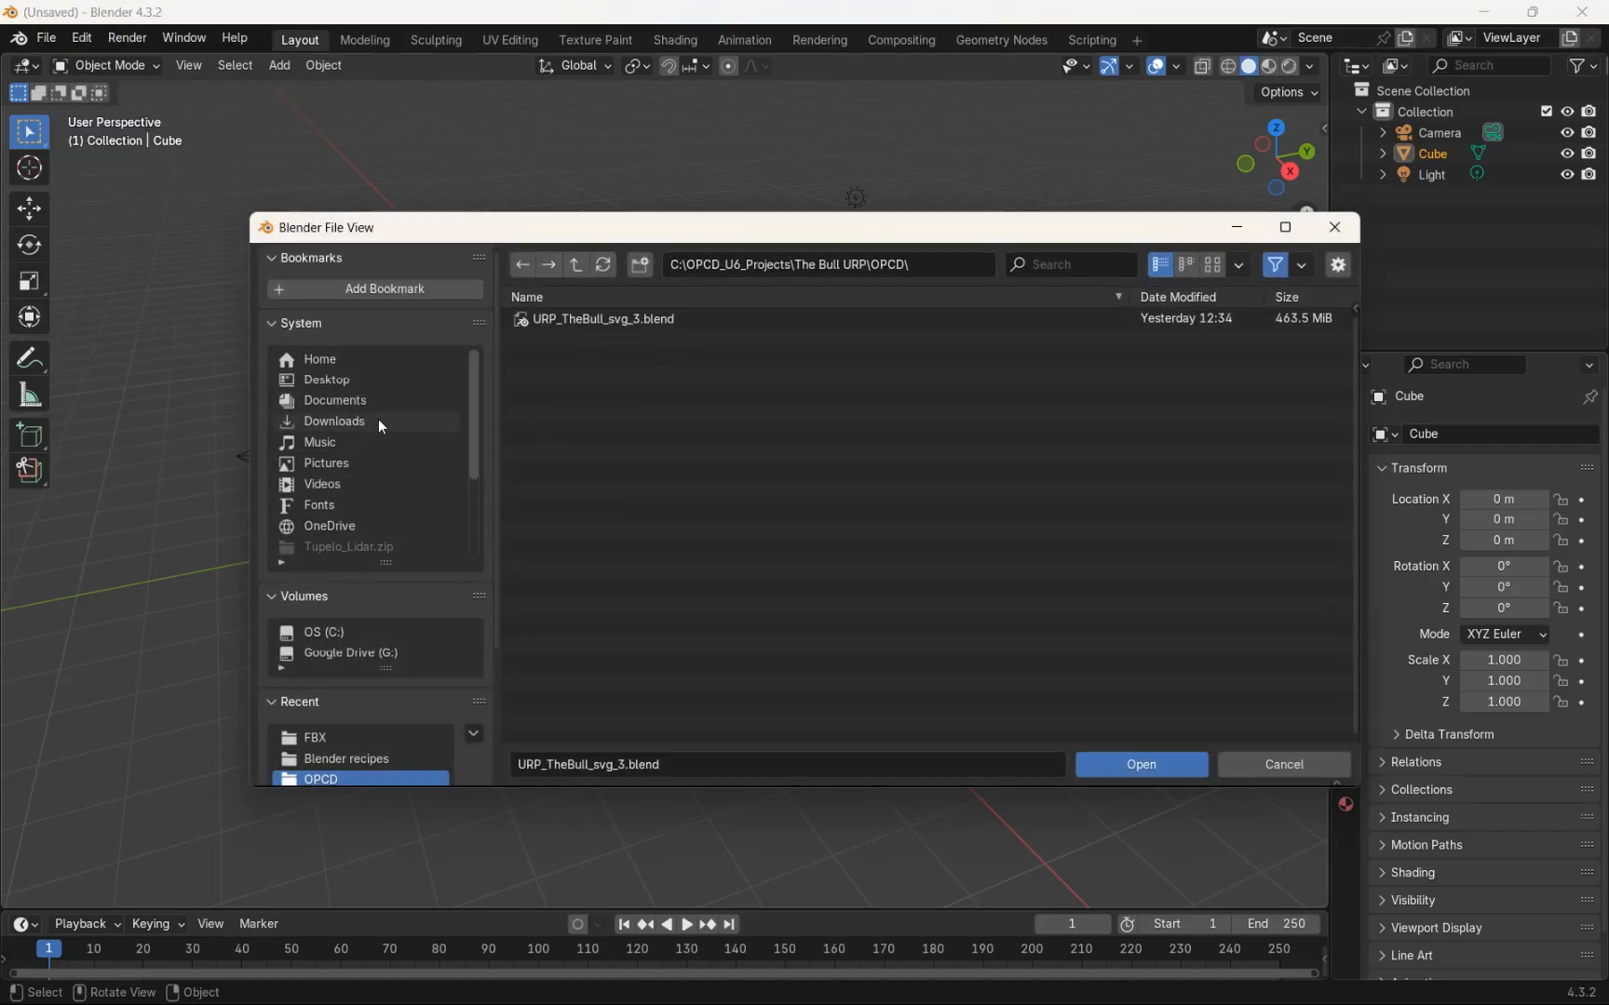
{"action": "left_click", "coordinate": [331, 423]}
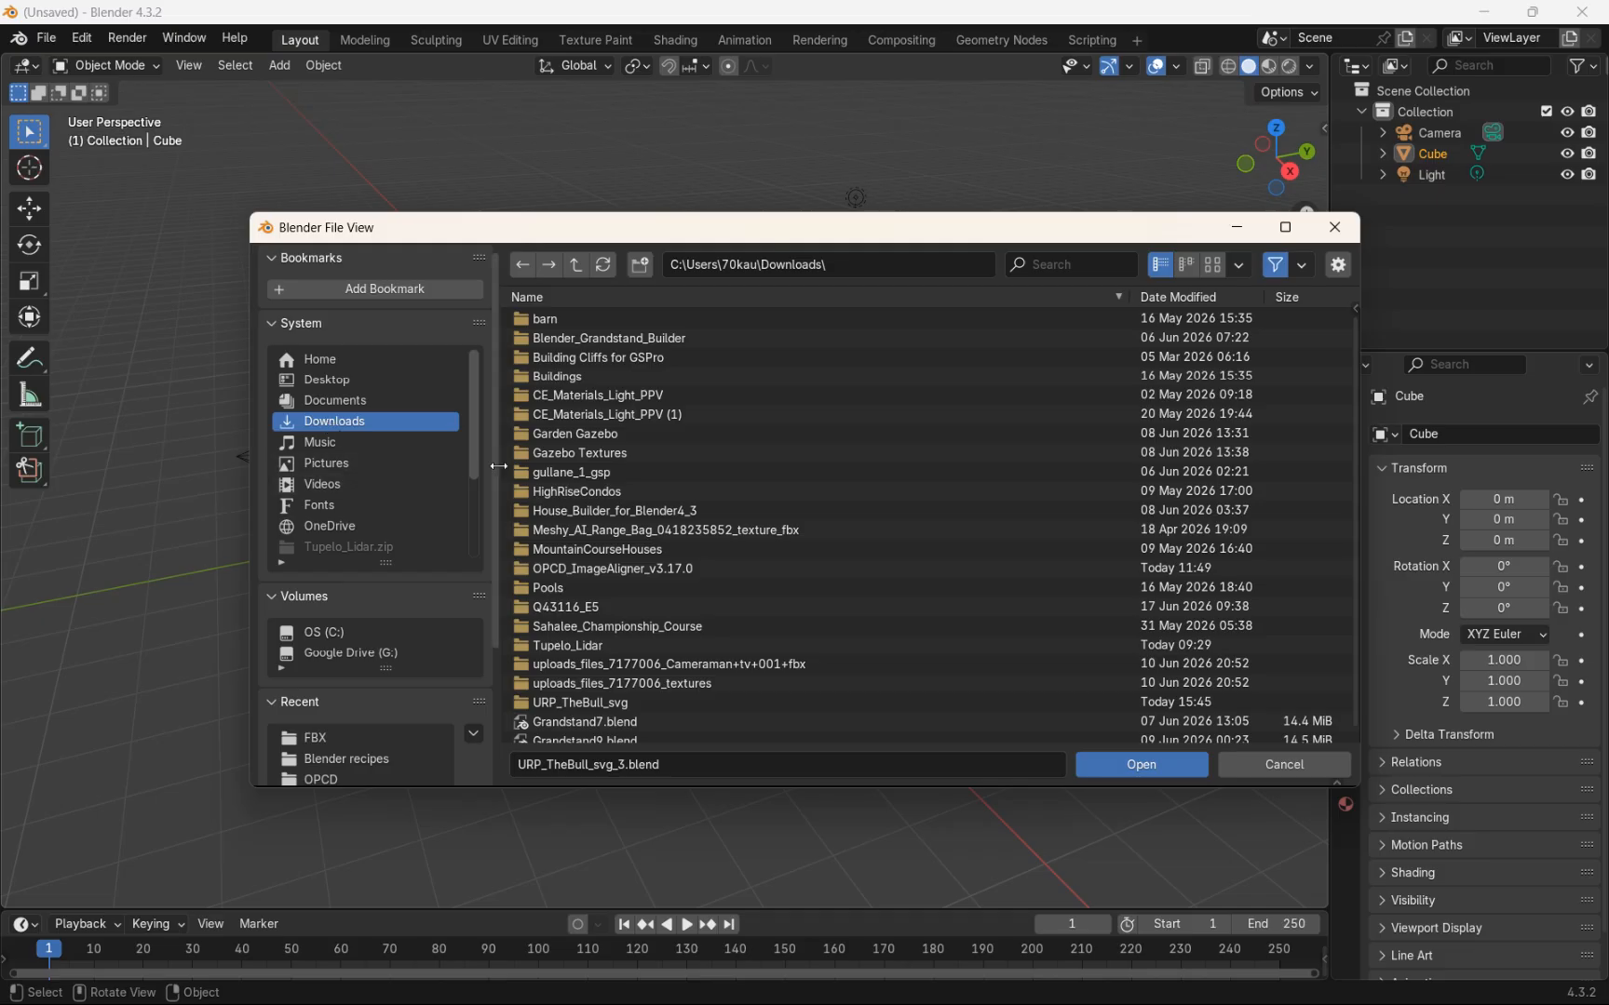
{"action": "scroll", "coordinate": [642, 406], "scroll_direction": "down", "scroll_amount": 1}
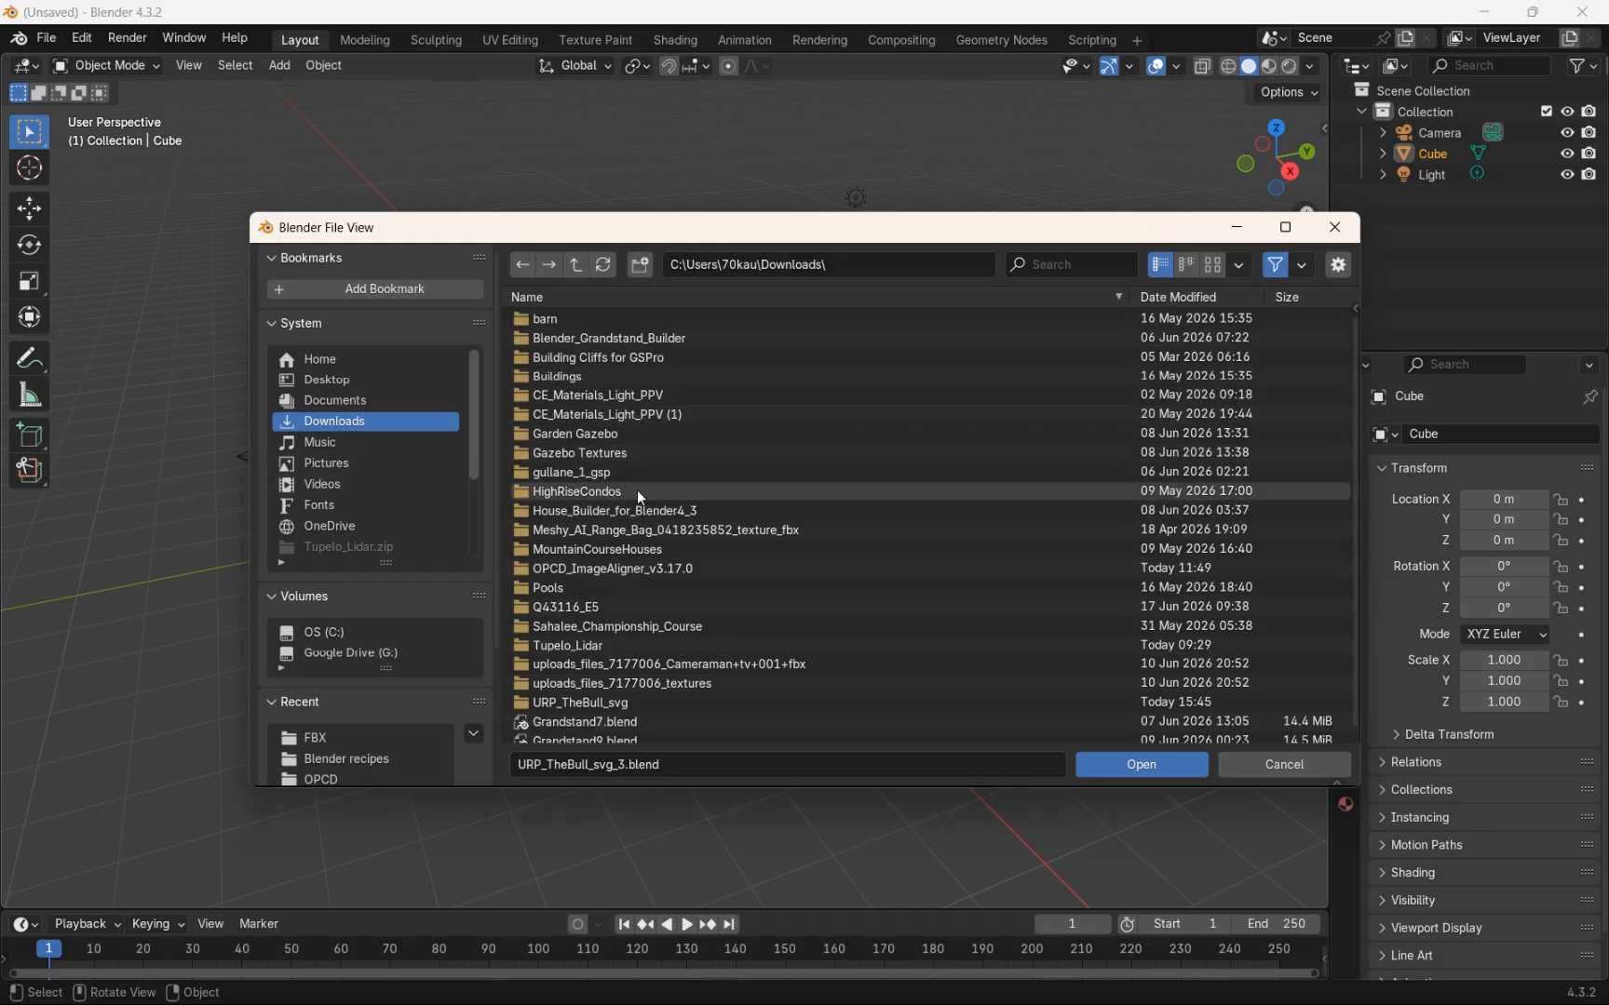
{"action": "scroll", "coordinate": [614, 402], "scroll_direction": "up", "scroll_amount": 1}
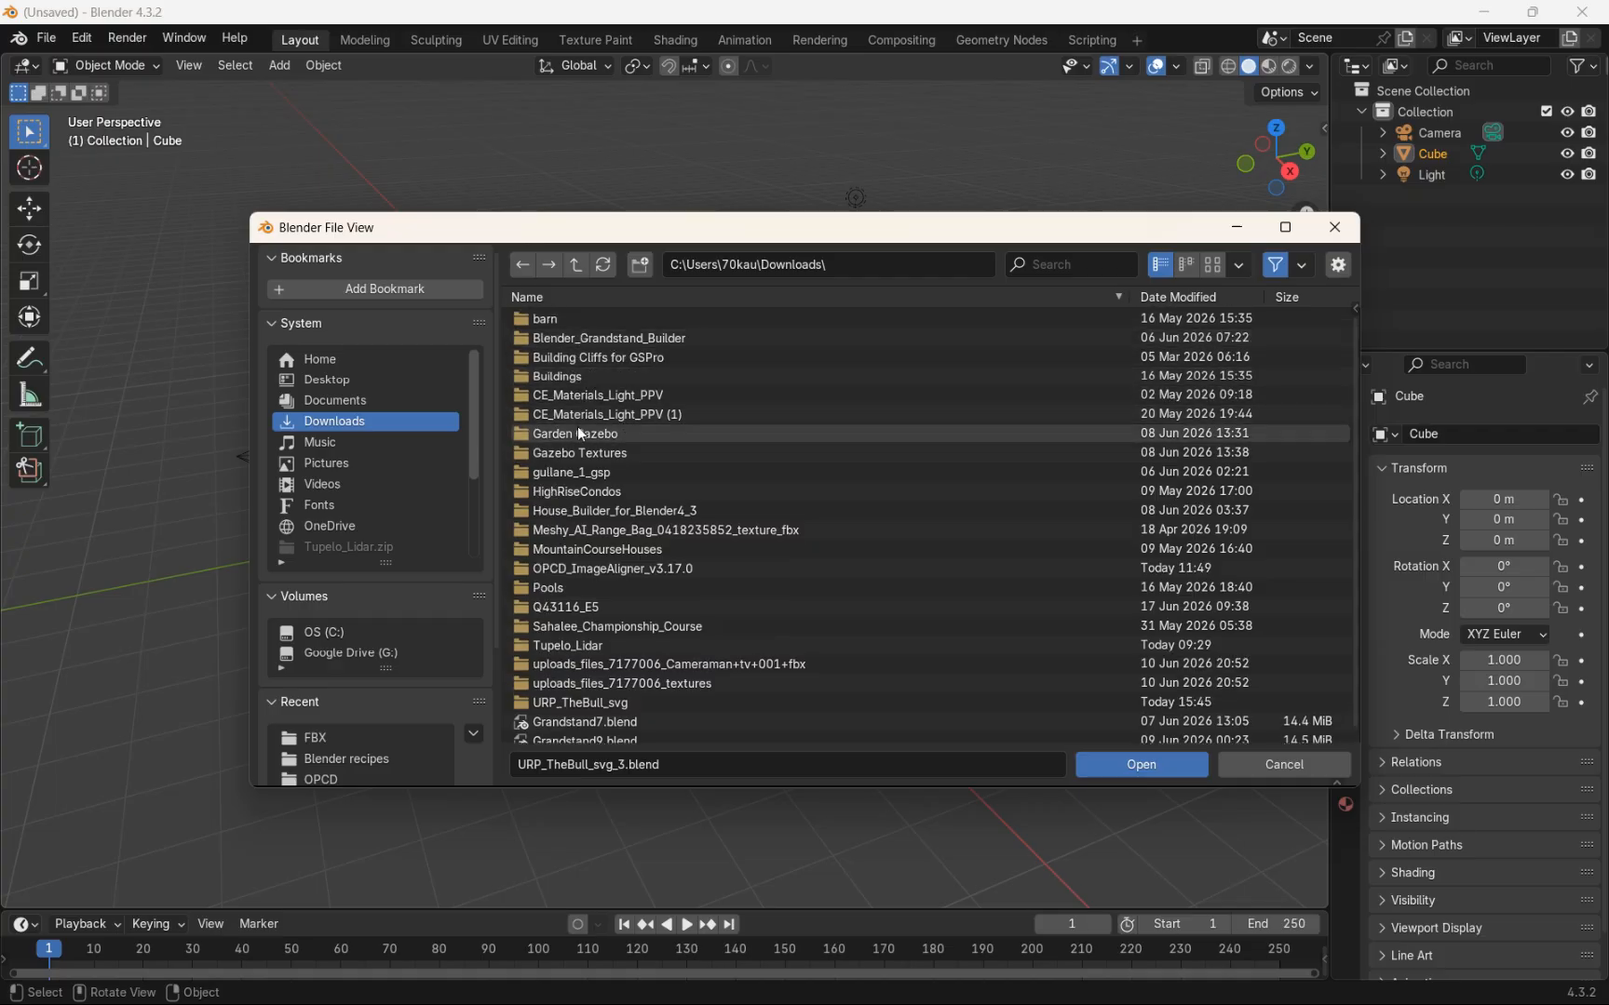
{"action": "left_click", "coordinate": [586, 701]}
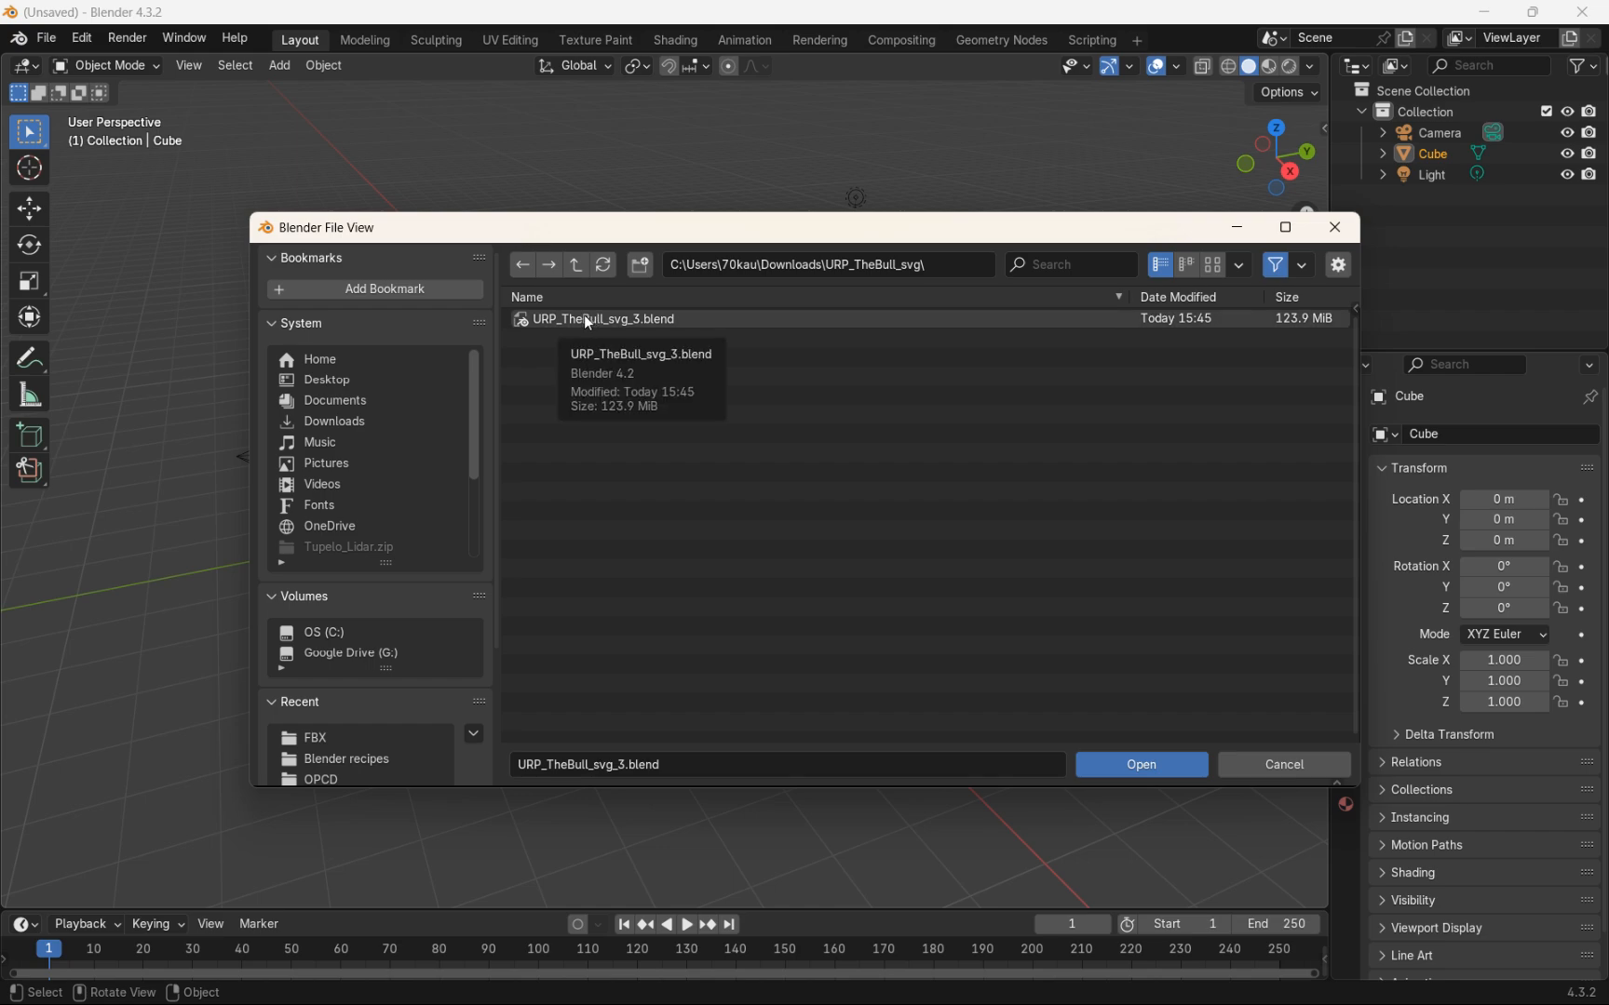
{"action": "left_click", "coordinate": [585, 318]}
{"action": "left_click", "coordinate": [1142, 764]}
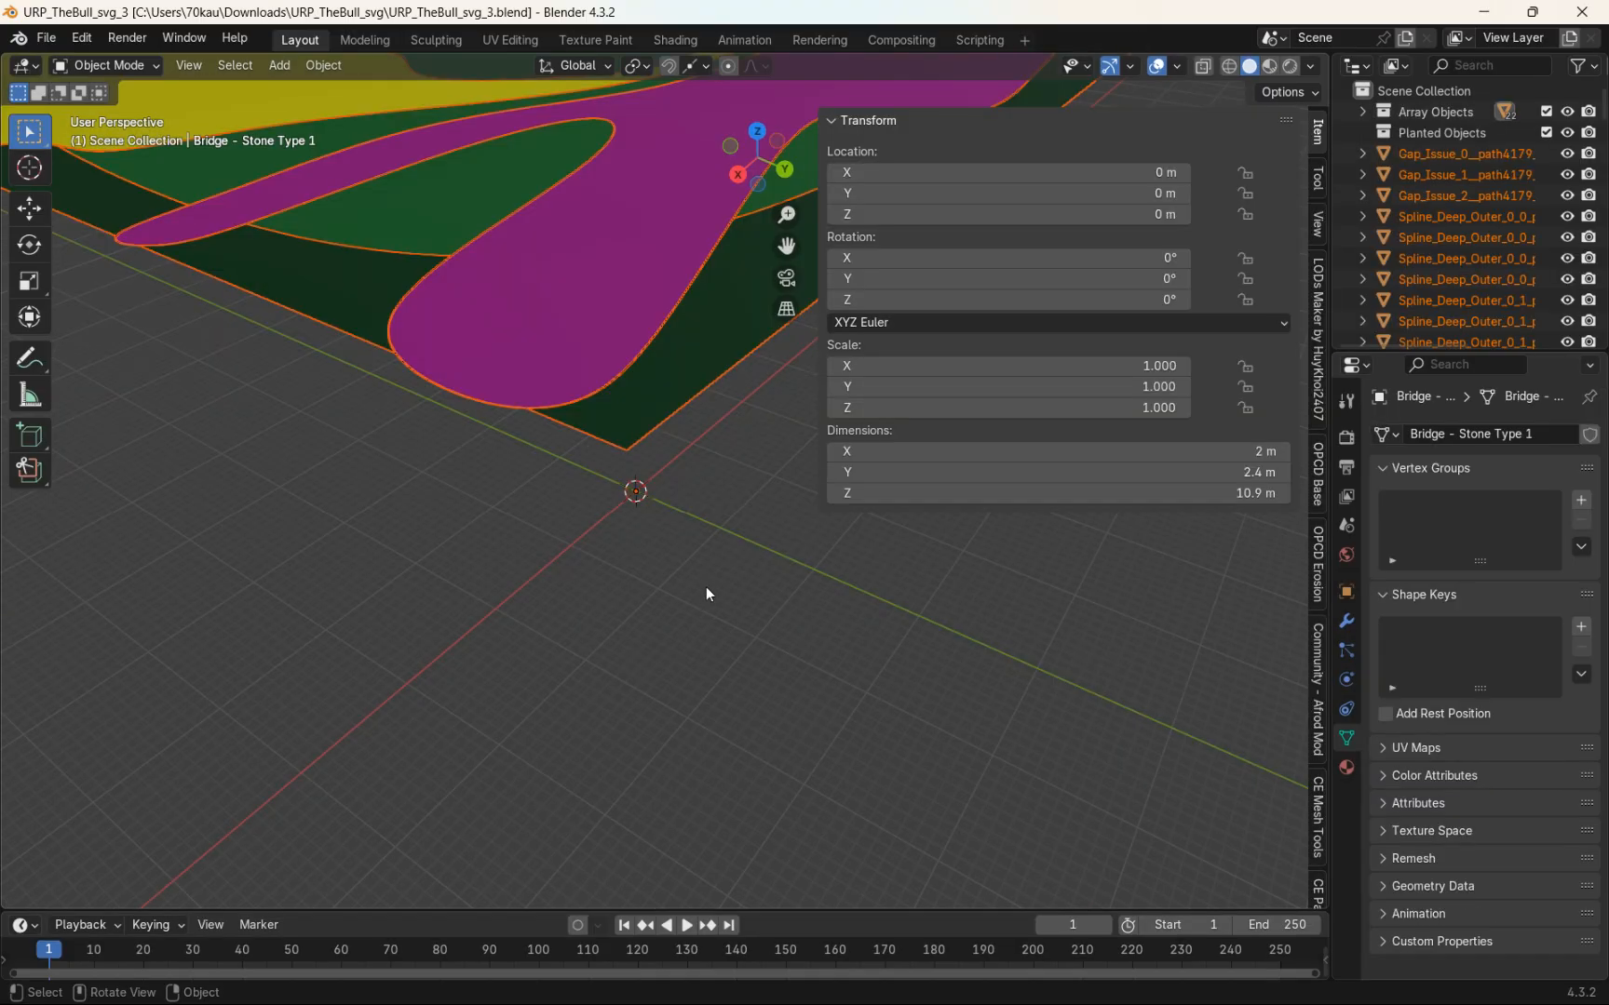
Examine the imported course meshes from the origin corner outward across the layout
{"action": "middle_click_drag", "start_coordinate": [665, 374], "coordinate": [661, 423]}
{"action": "middle_click_drag", "start_coordinate": [631, 331], "coordinate": [611, 710], "text": "shift"}
{"action": "middle_click_drag", "start_coordinate": [620, 376], "coordinate": [616, 545], "text": "shift"}
{"action": "scroll", "coordinate": [612, 554], "scroll_direction": "down", "scroll_amount": 4}
{"action": "scroll", "coordinate": [612, 560], "scroll_direction": "down", "scroll_amount": 3}
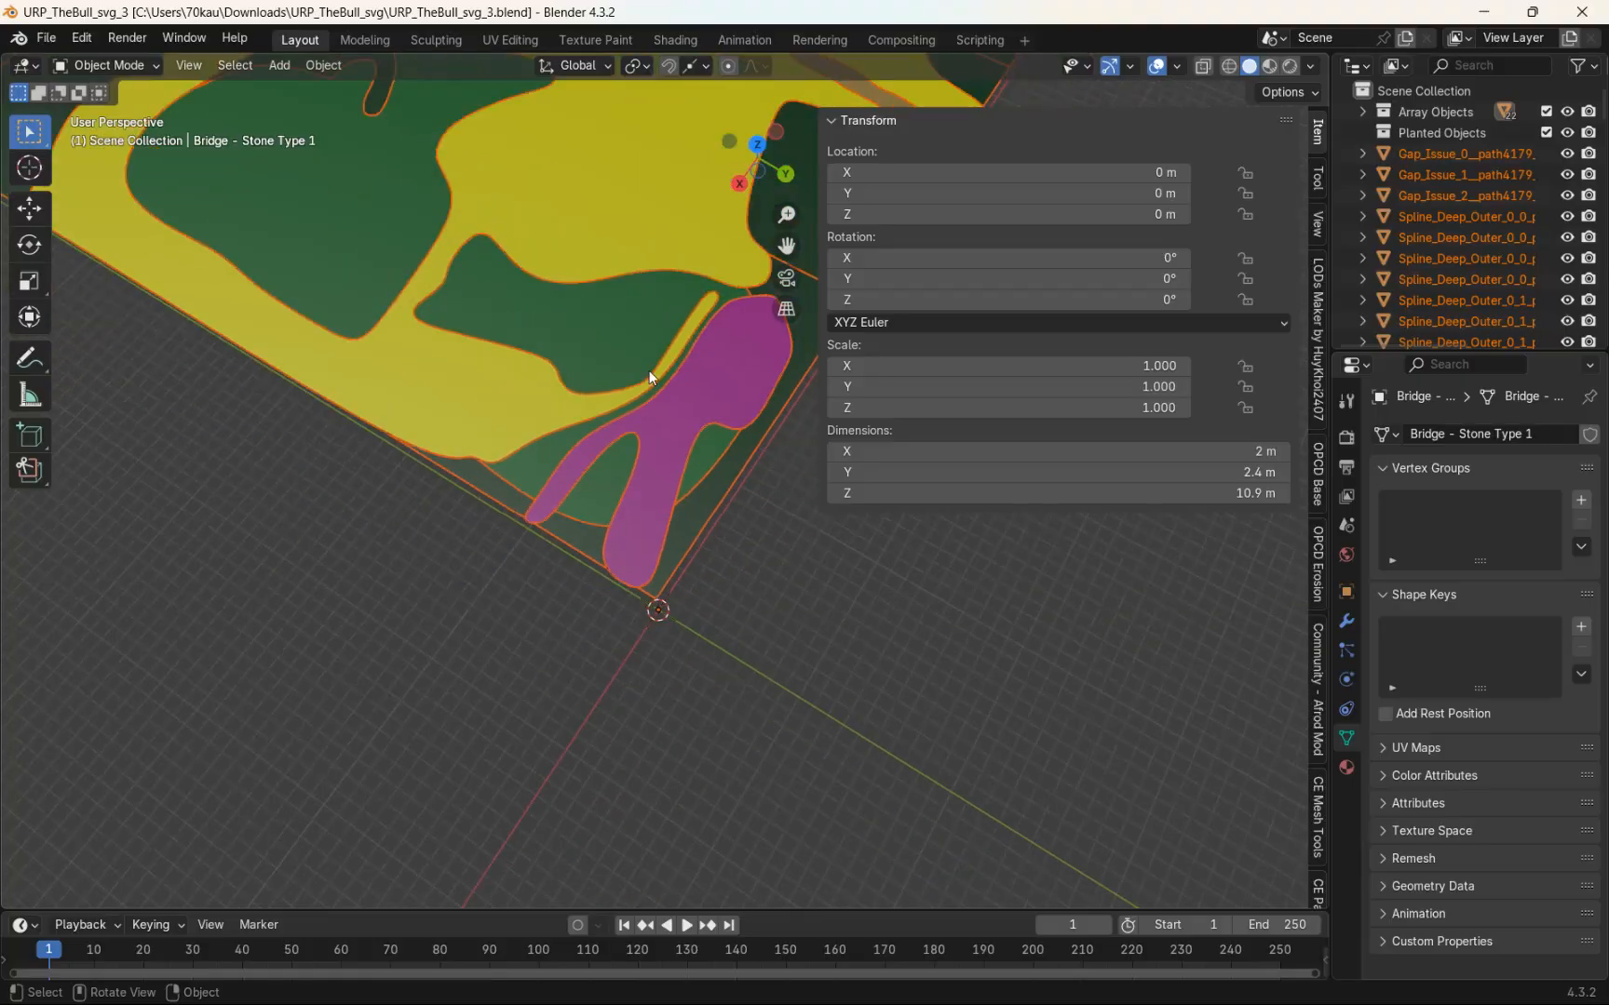
{"action": "middle_click_drag", "start_coordinate": [648, 371], "coordinate": [612, 672], "text": "shift"}
{"action": "scroll", "coordinate": [594, 557], "scroll_direction": "up", "scroll_amount": 4}
{"action": "scroll", "coordinate": [587, 544], "scroll_direction": "down", "scroll_amount": 2}
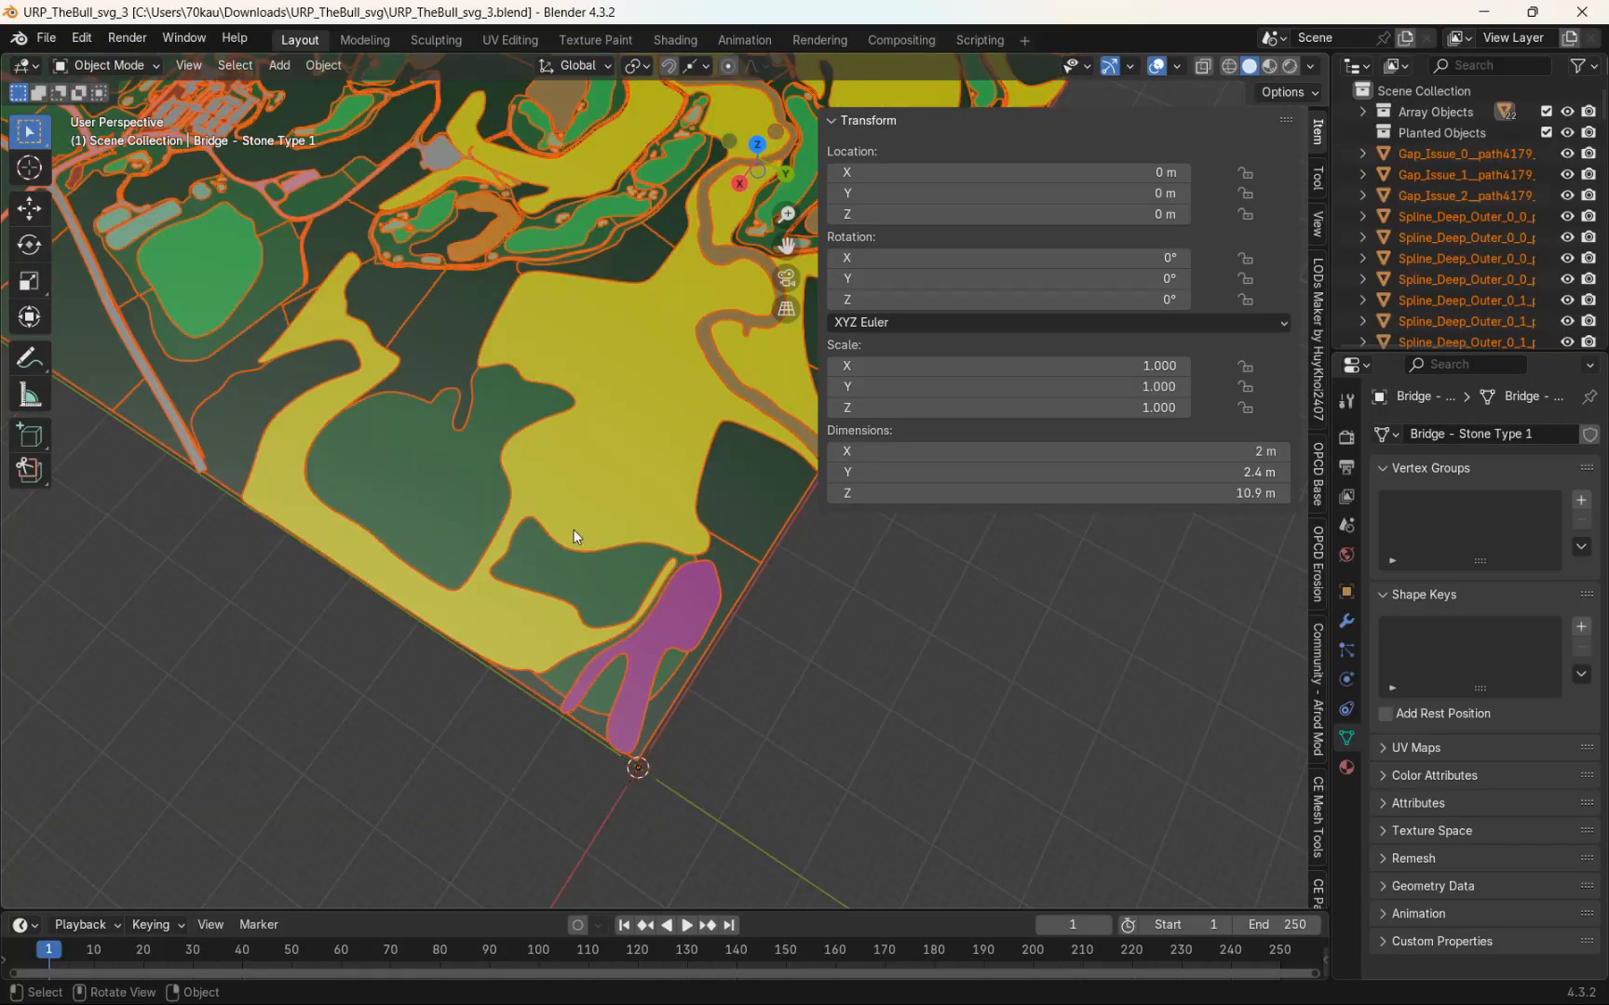
Select the Gap_Issue_0 marker, frame it in the viewport, and inspect the mesh boundaries around it
{"action": "left_click", "coordinate": [1435, 152]}
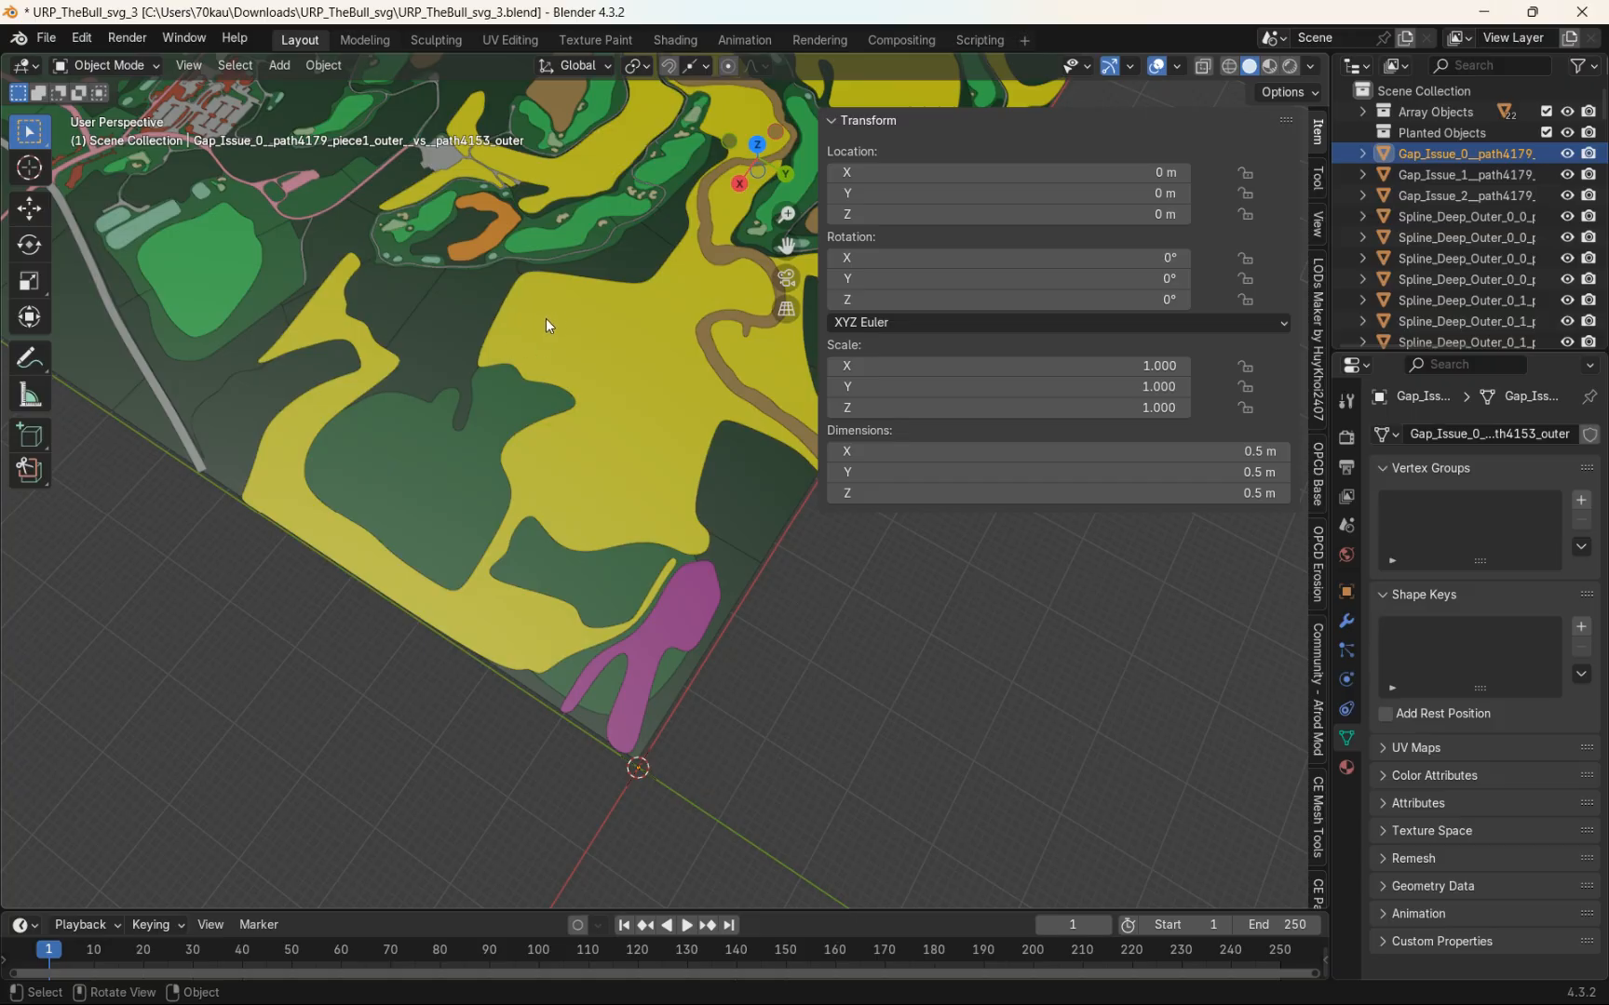
{"action": "key", "text": "KP_Decimal"}
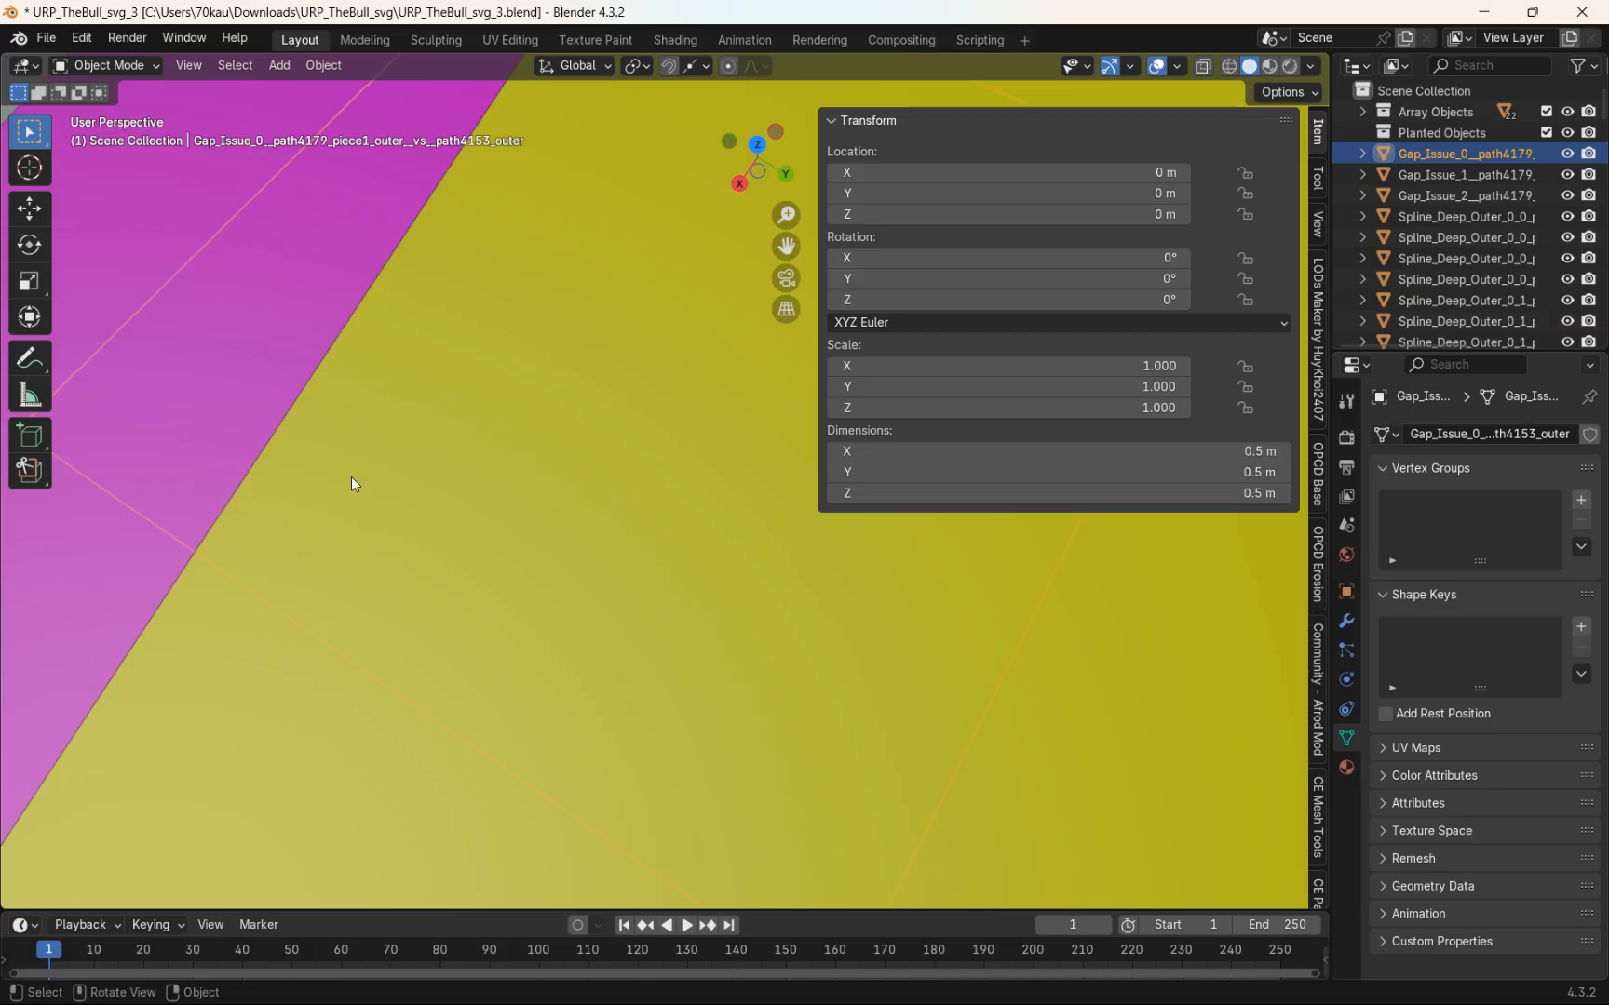
{"action": "scroll", "coordinate": [400, 486], "scroll_direction": "down", "scroll_amount": 5}
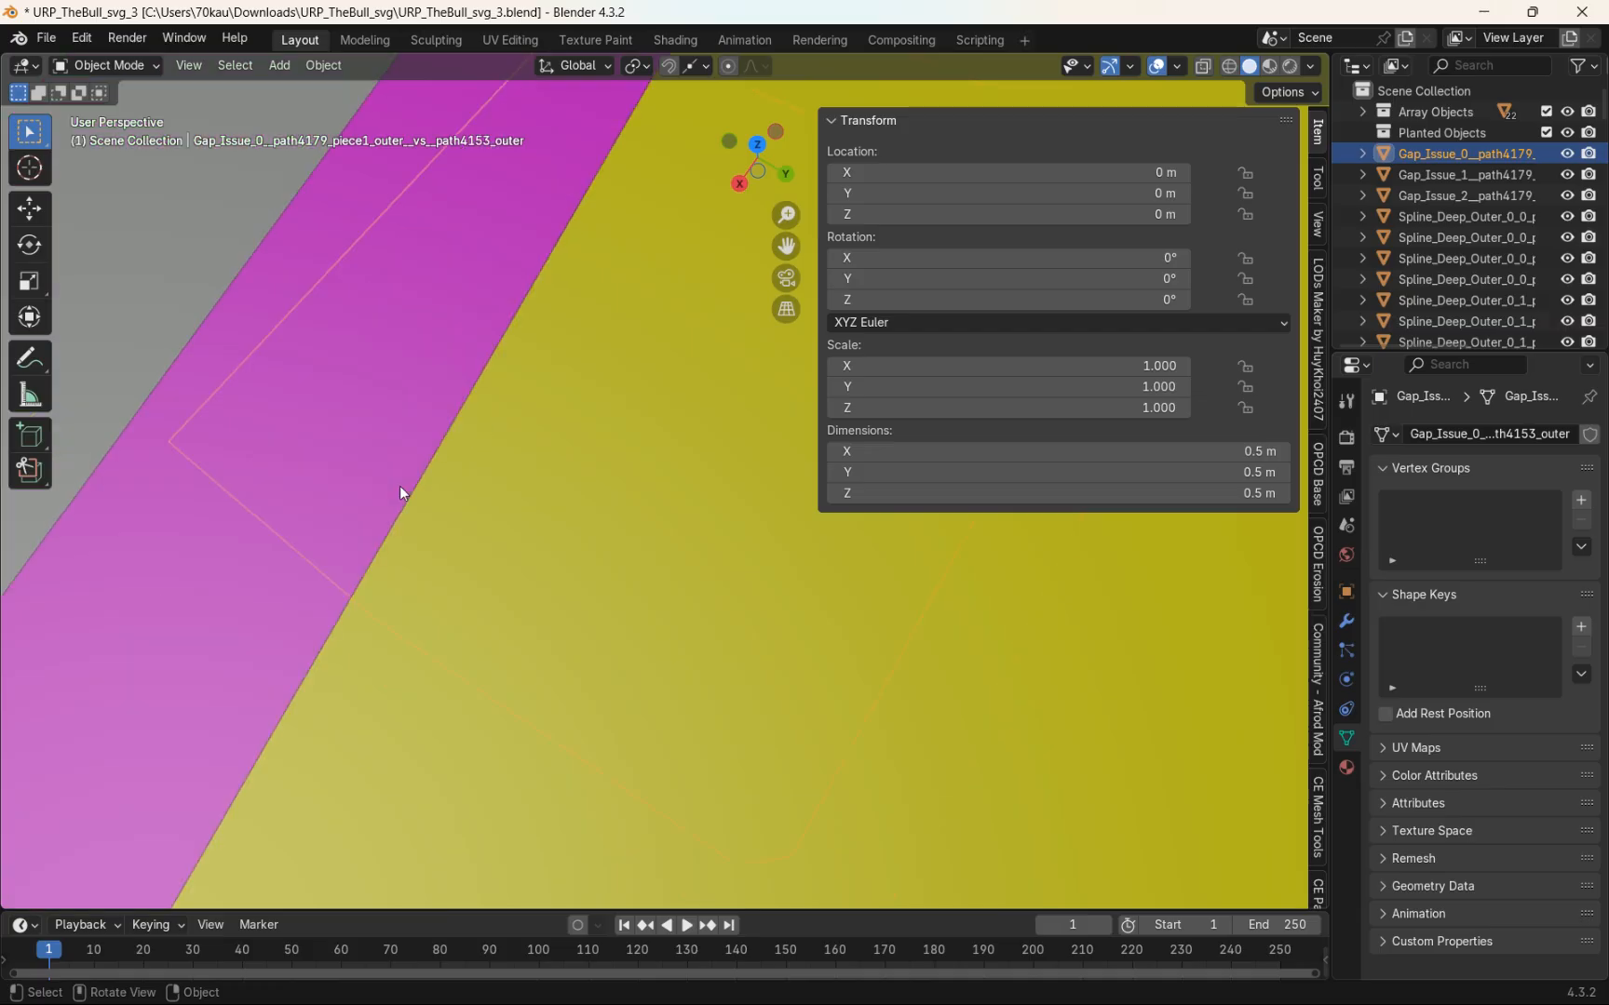
{"action": "middle_click_drag", "start_coordinate": [544, 518], "coordinate": [421, 538]}
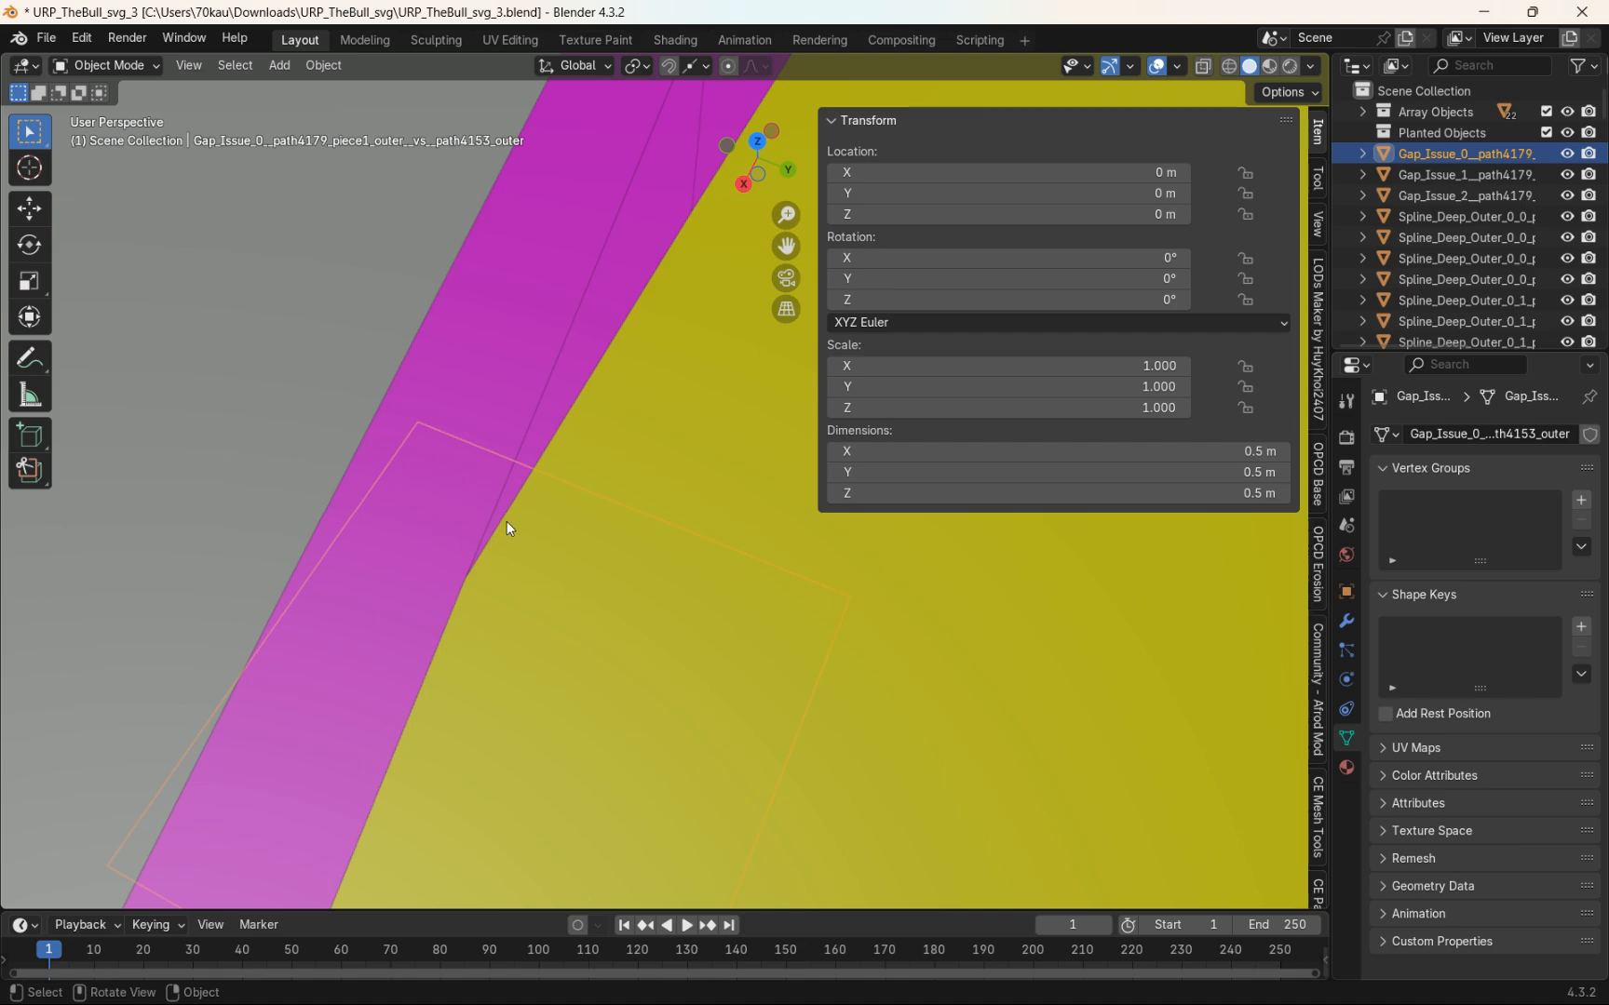
{"action": "middle_click_drag", "start_coordinate": [649, 445], "coordinate": [695, 461]}
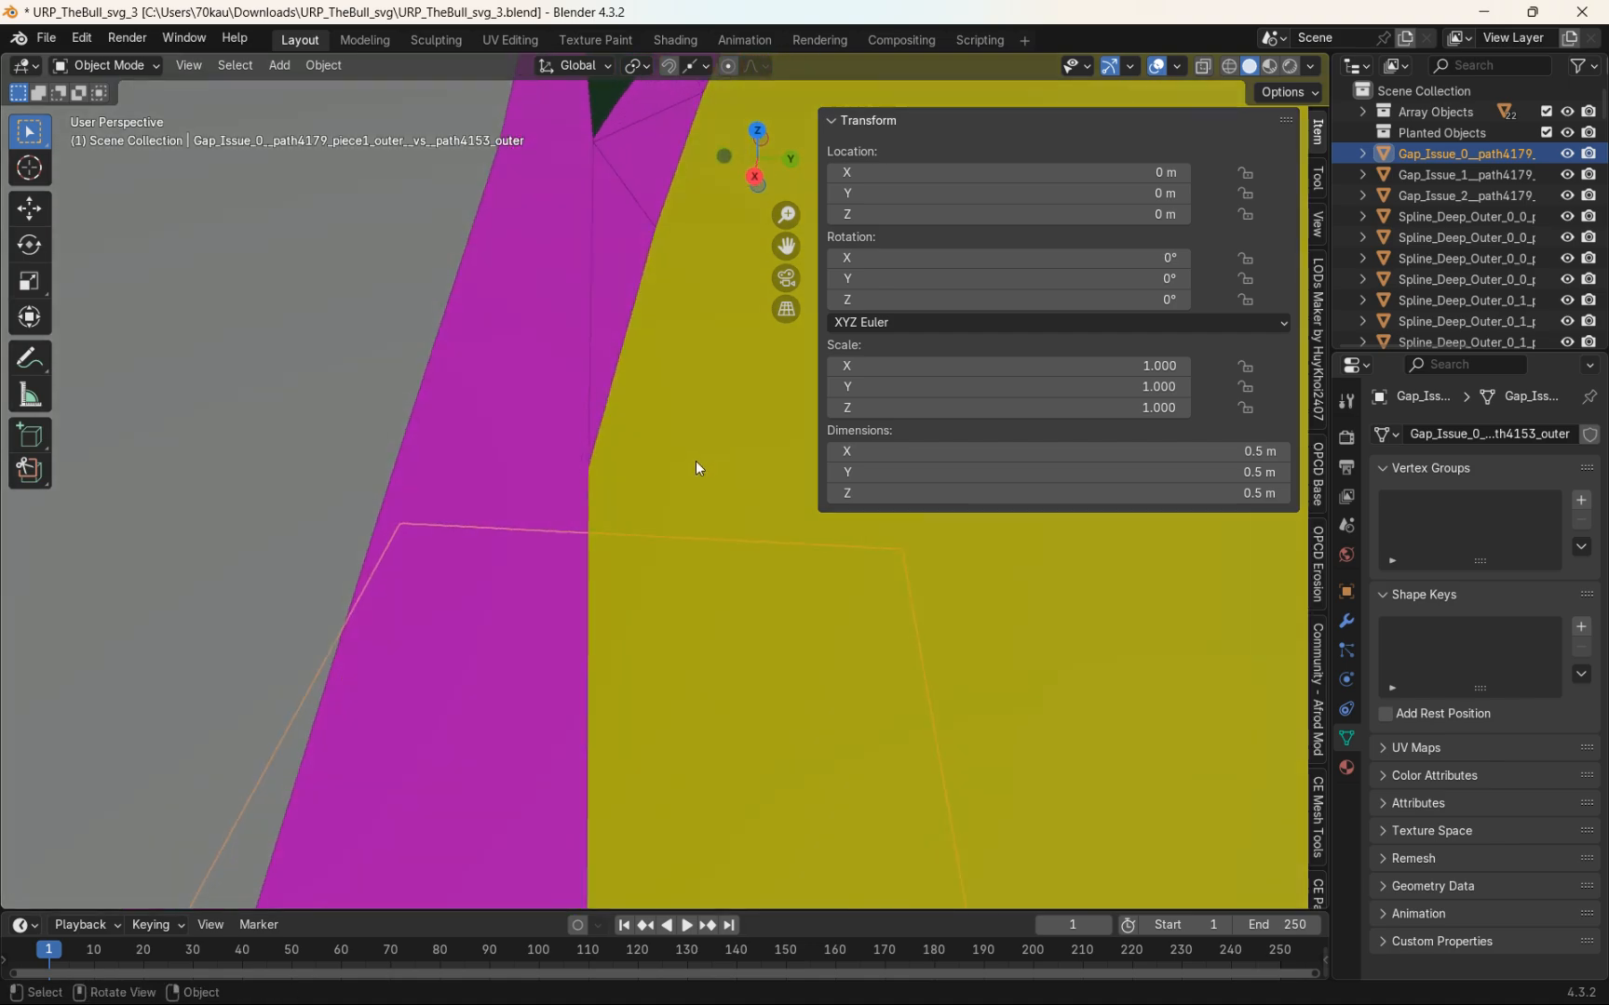
{"action": "scroll", "coordinate": [672, 477], "scroll_direction": "up", "scroll_amount": 3}
{"action": "middle_click_drag", "start_coordinate": [612, 403], "coordinate": [672, 474], "text": "shift"}
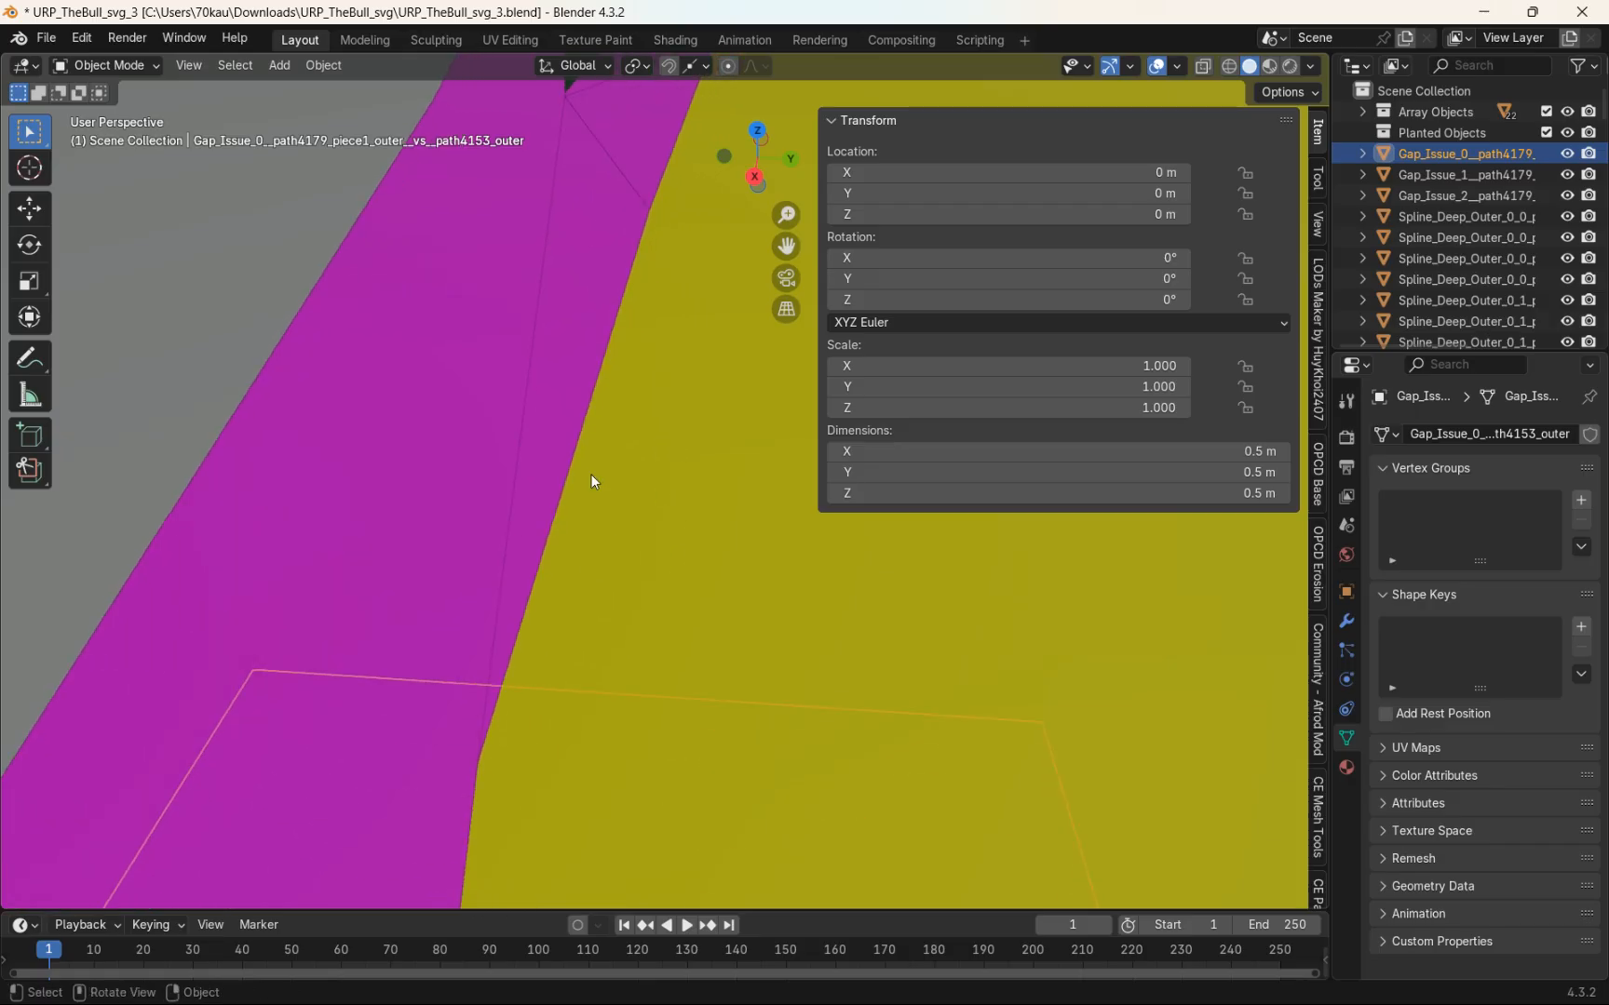
Select the thin sliver blend mesh, the magenta concrete strip and the yellow Custom3 mesh, and open all three together in Edit Mode
{"action": "left_click", "coordinate": [566, 410]}
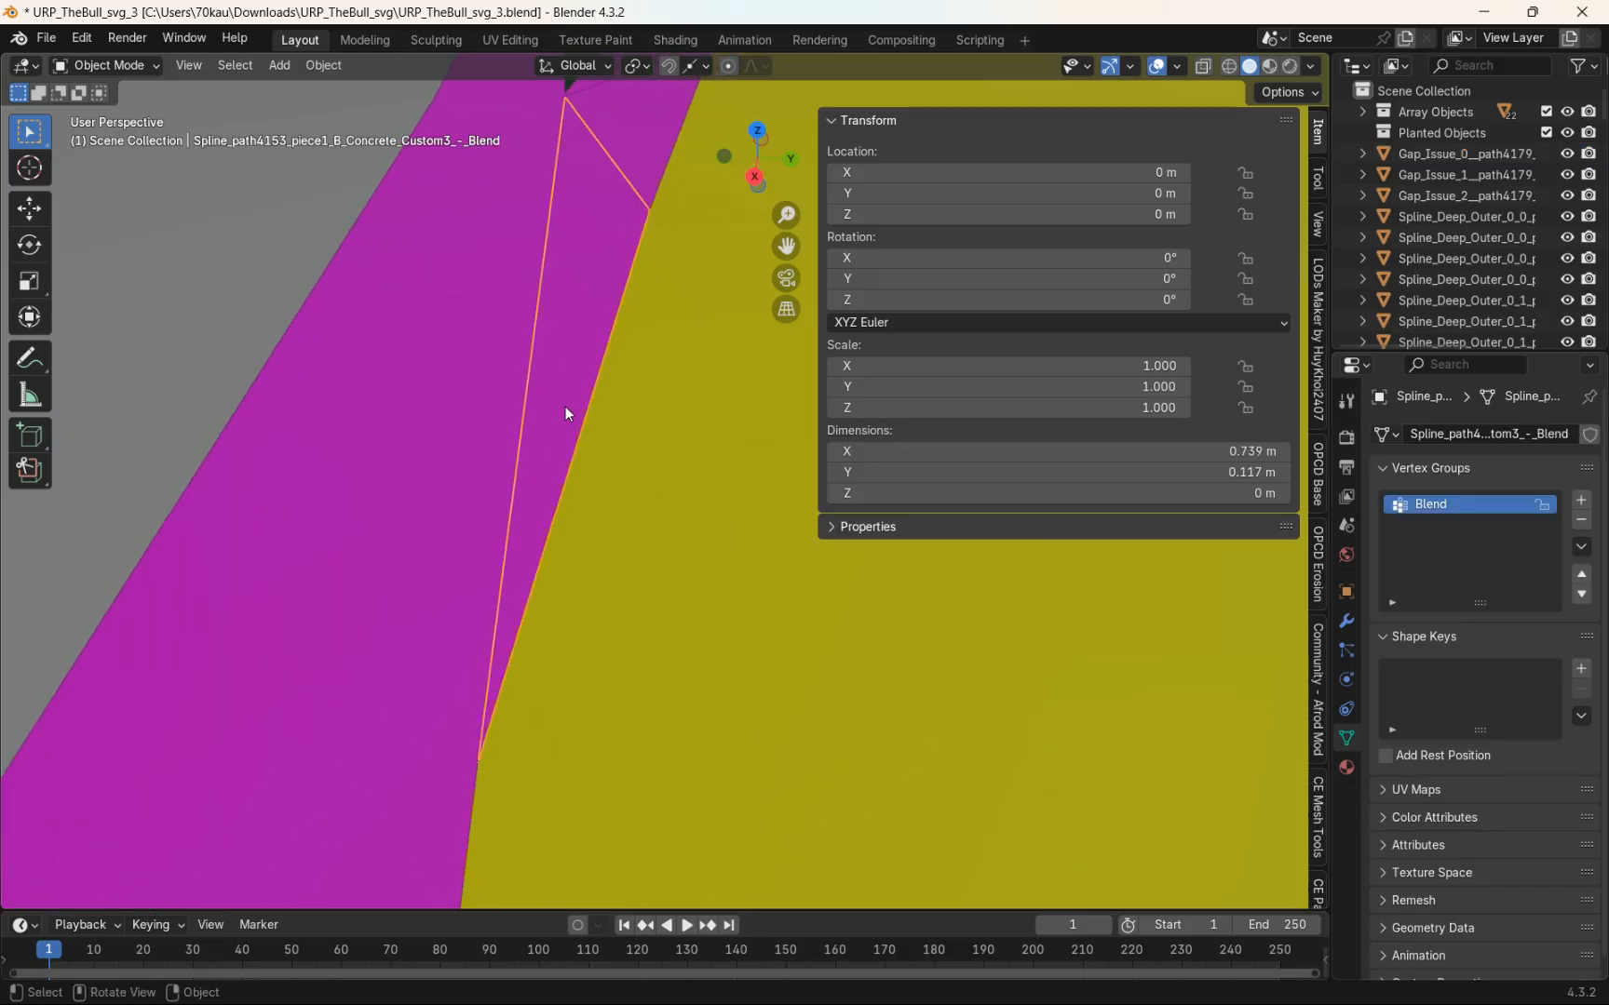
{"action": "left_click", "coordinate": [419, 515], "text": "shift"}
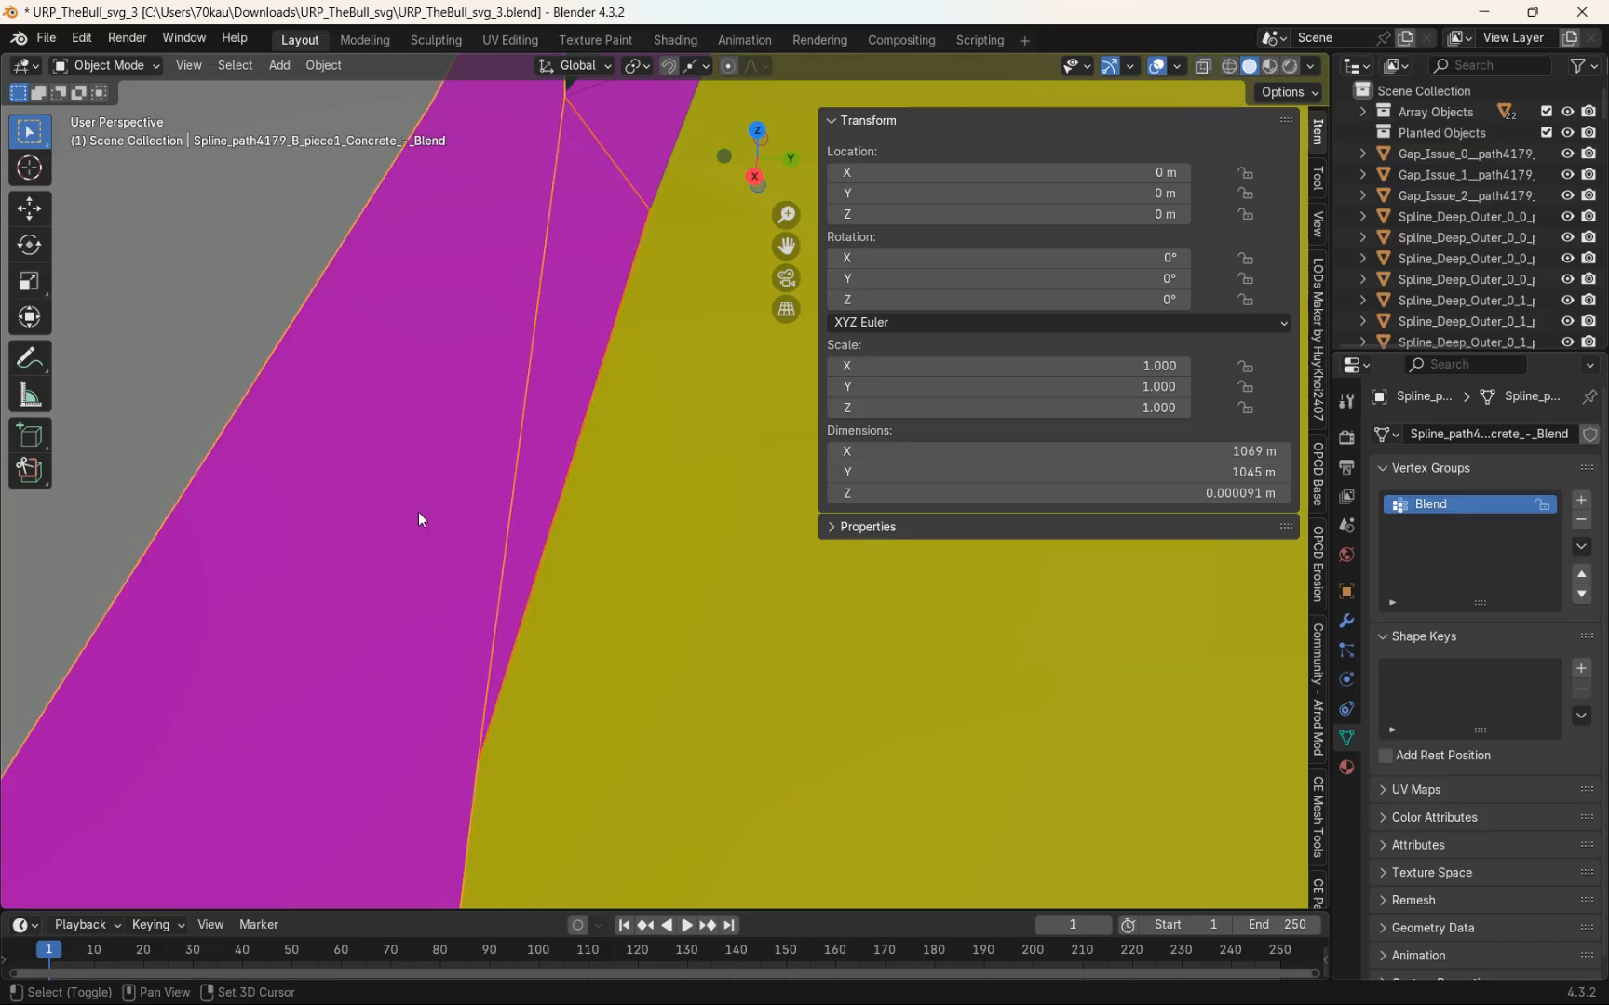
{"action": "left_click", "coordinate": [659, 467], "text": "shift"}
{"action": "mouse_move", "coordinate": [683, 470]}
{"action": "middle_mouse_down", "text": "shift"}
{"action": "mouse_move", "coordinate": [704, 433]}
{"action": "mouse_move", "coordinate": [682, 465]}
{"action": "middle_mouse_up", "text": "shift"}
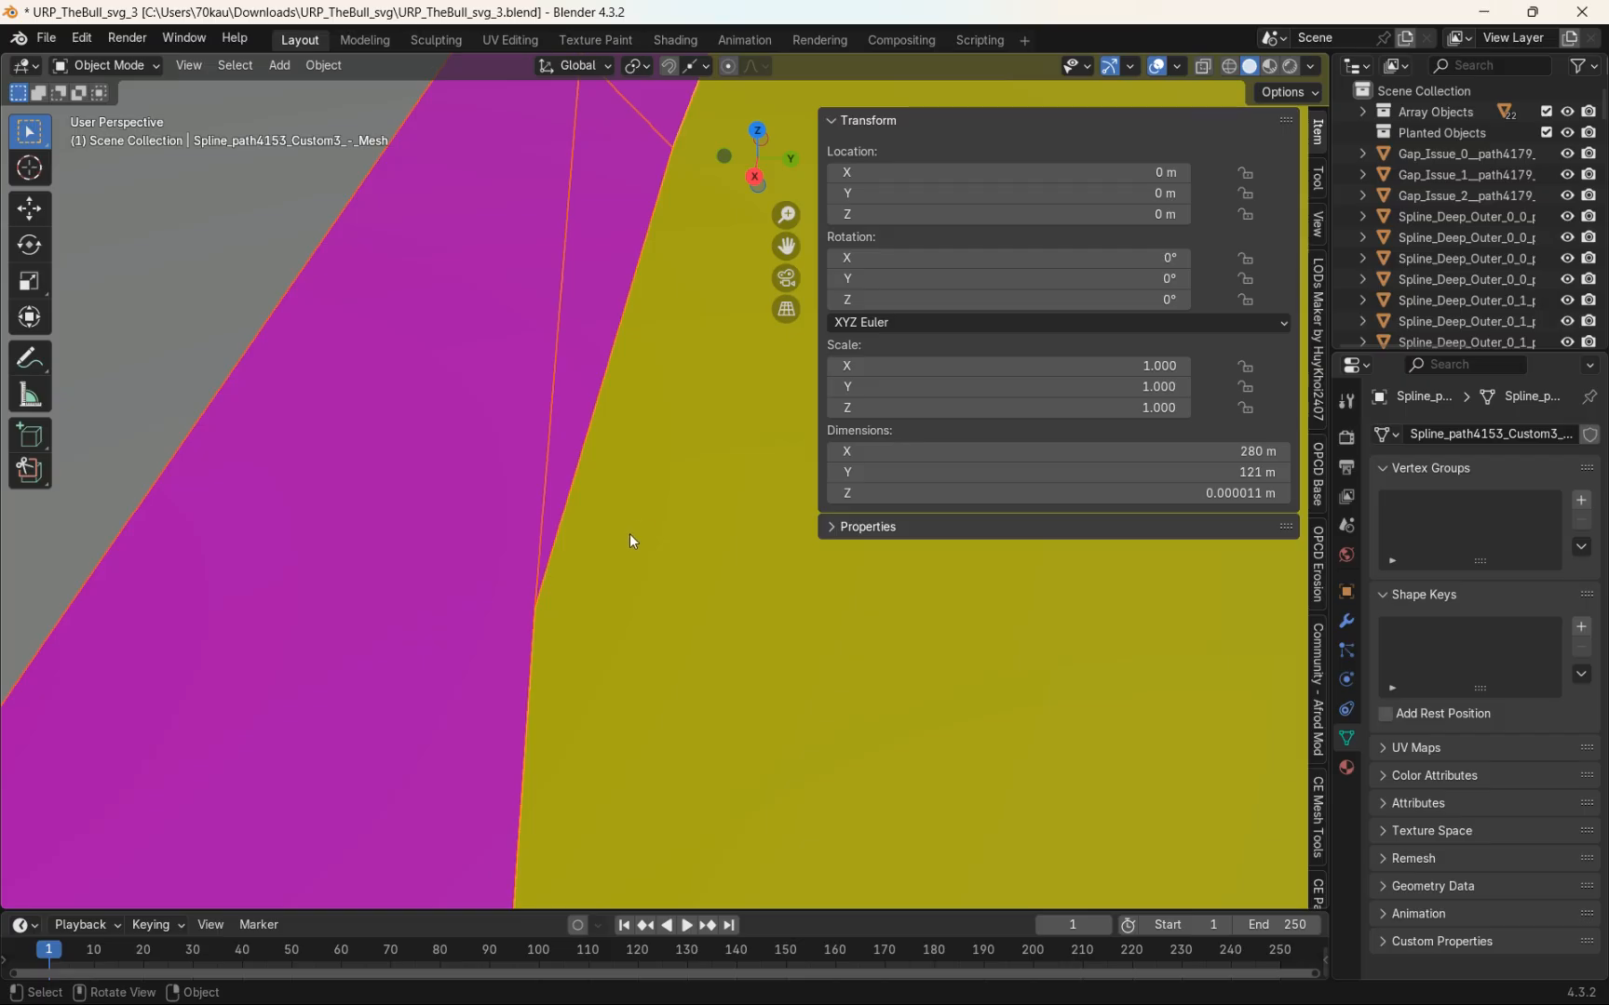
{"action": "key", "text": "Tab"}
{"action": "middle_click_drag", "start_coordinate": [618, 559], "coordinate": [554, 480]}
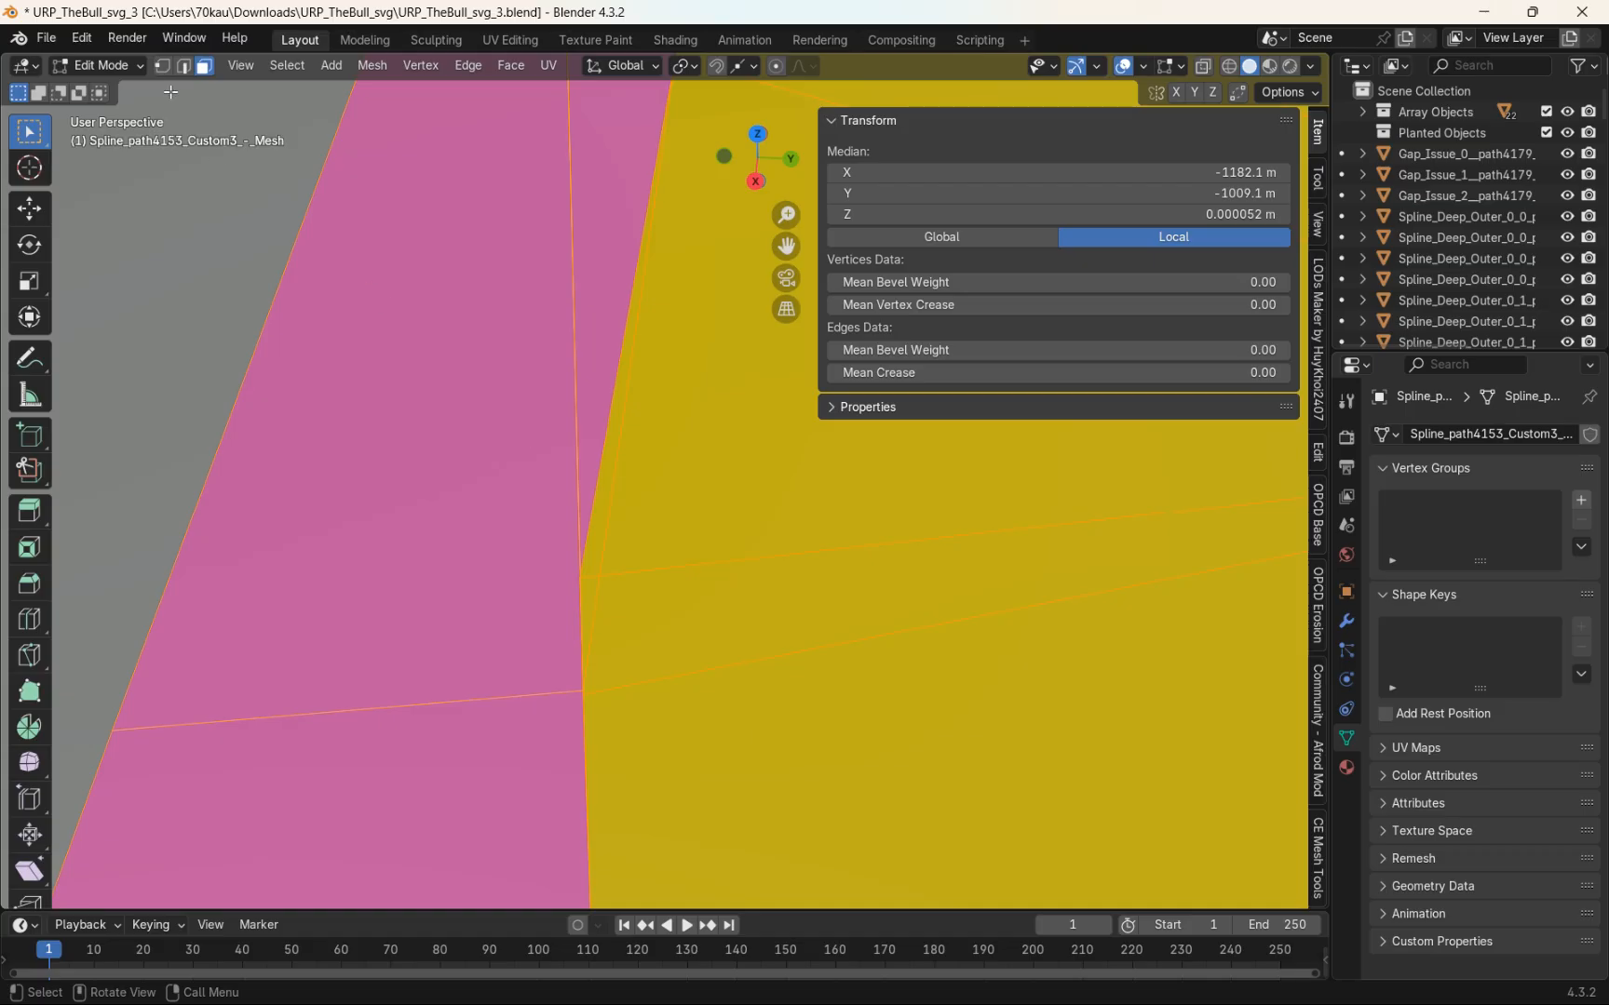
{"action": "left_click", "coordinate": [162, 67]}
{"action": "middle_click_drag", "start_coordinate": [660, 533], "coordinate": [621, 518]}
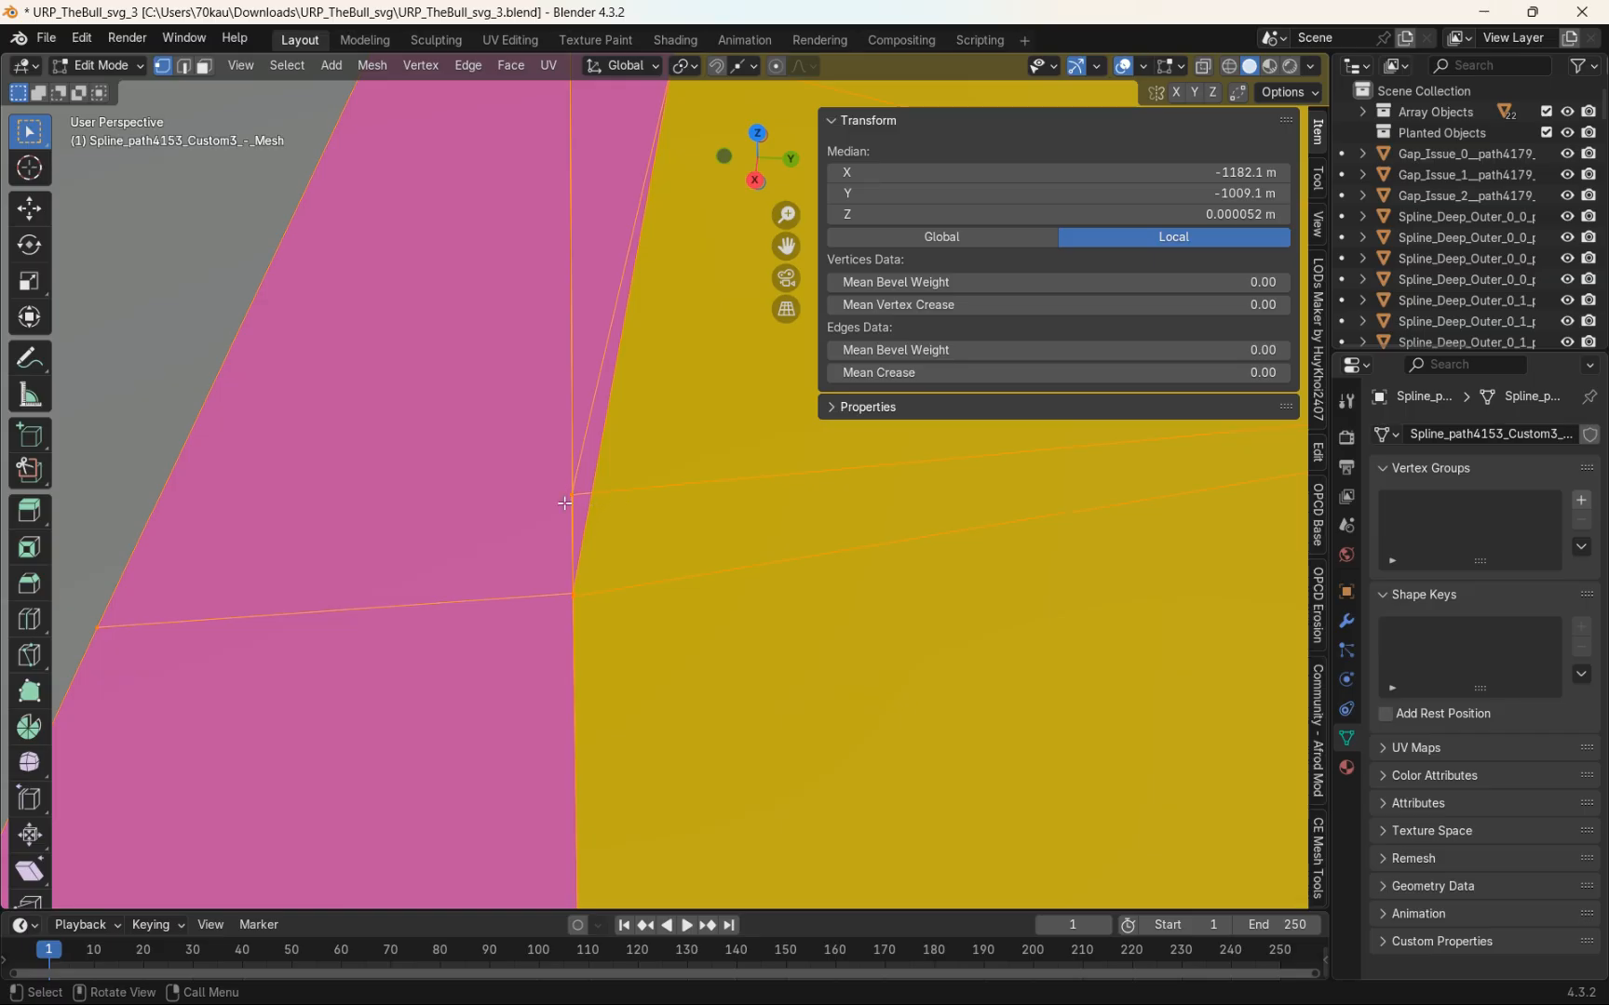
{"action": "middle_click_drag", "start_coordinate": [676, 417], "coordinate": [654, 443]}
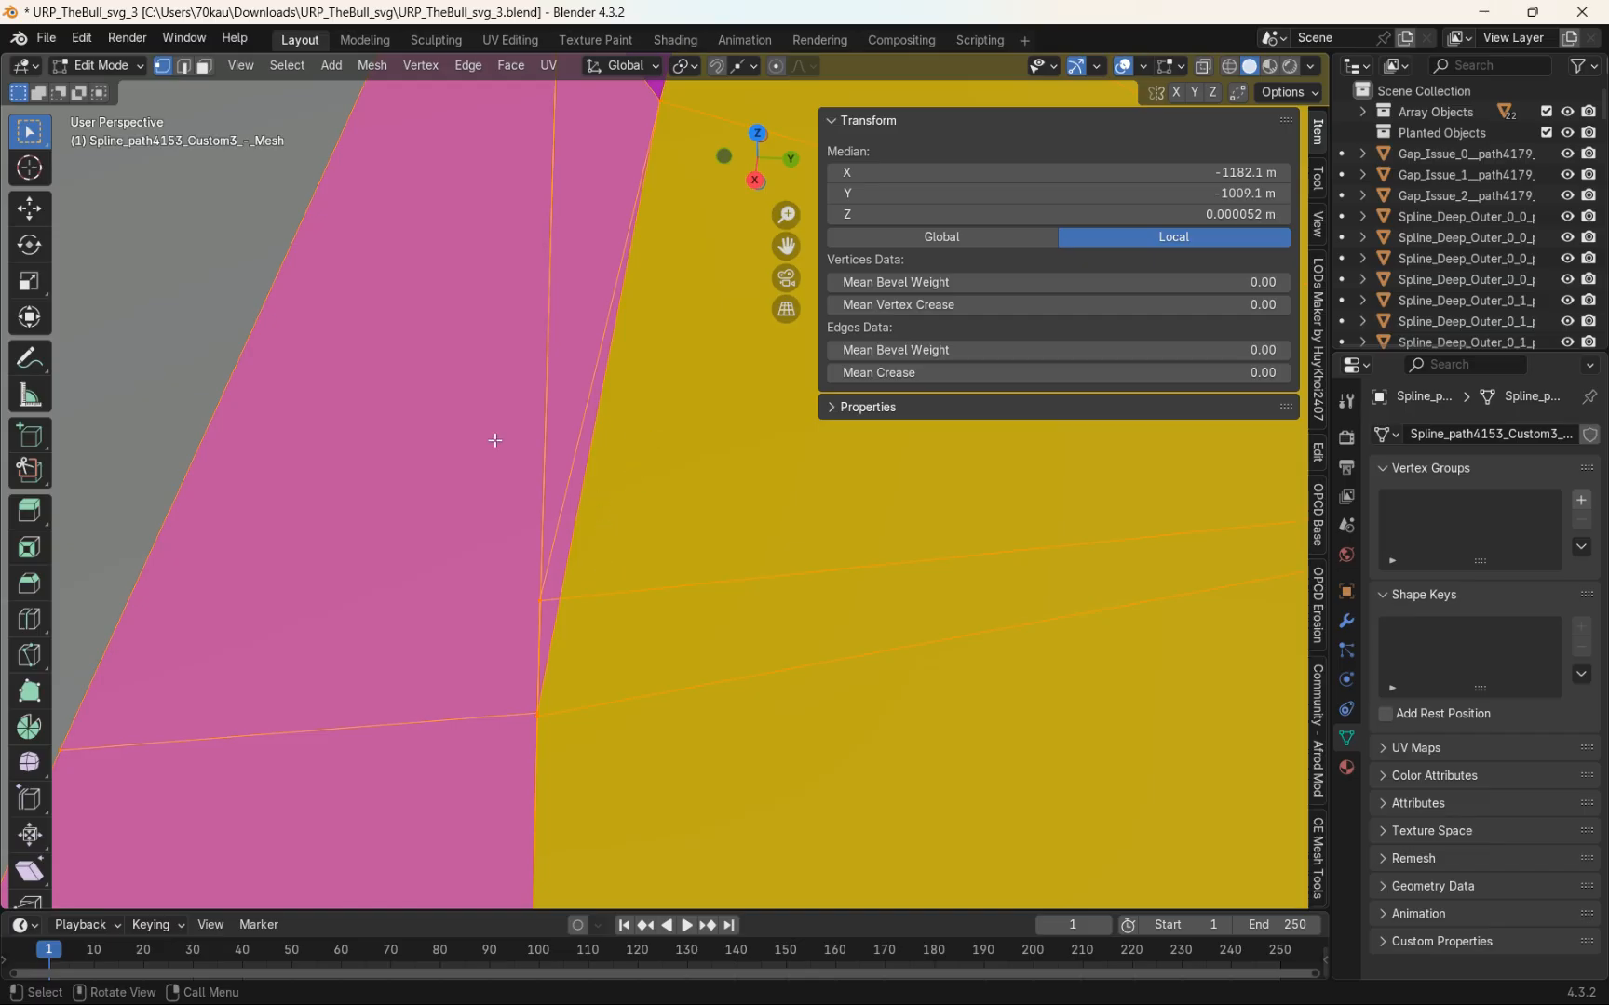
Subdivide the sliver blend's long outer edge where it borders the yellow mesh
{"action": "left_click", "coordinate": [185, 72]}
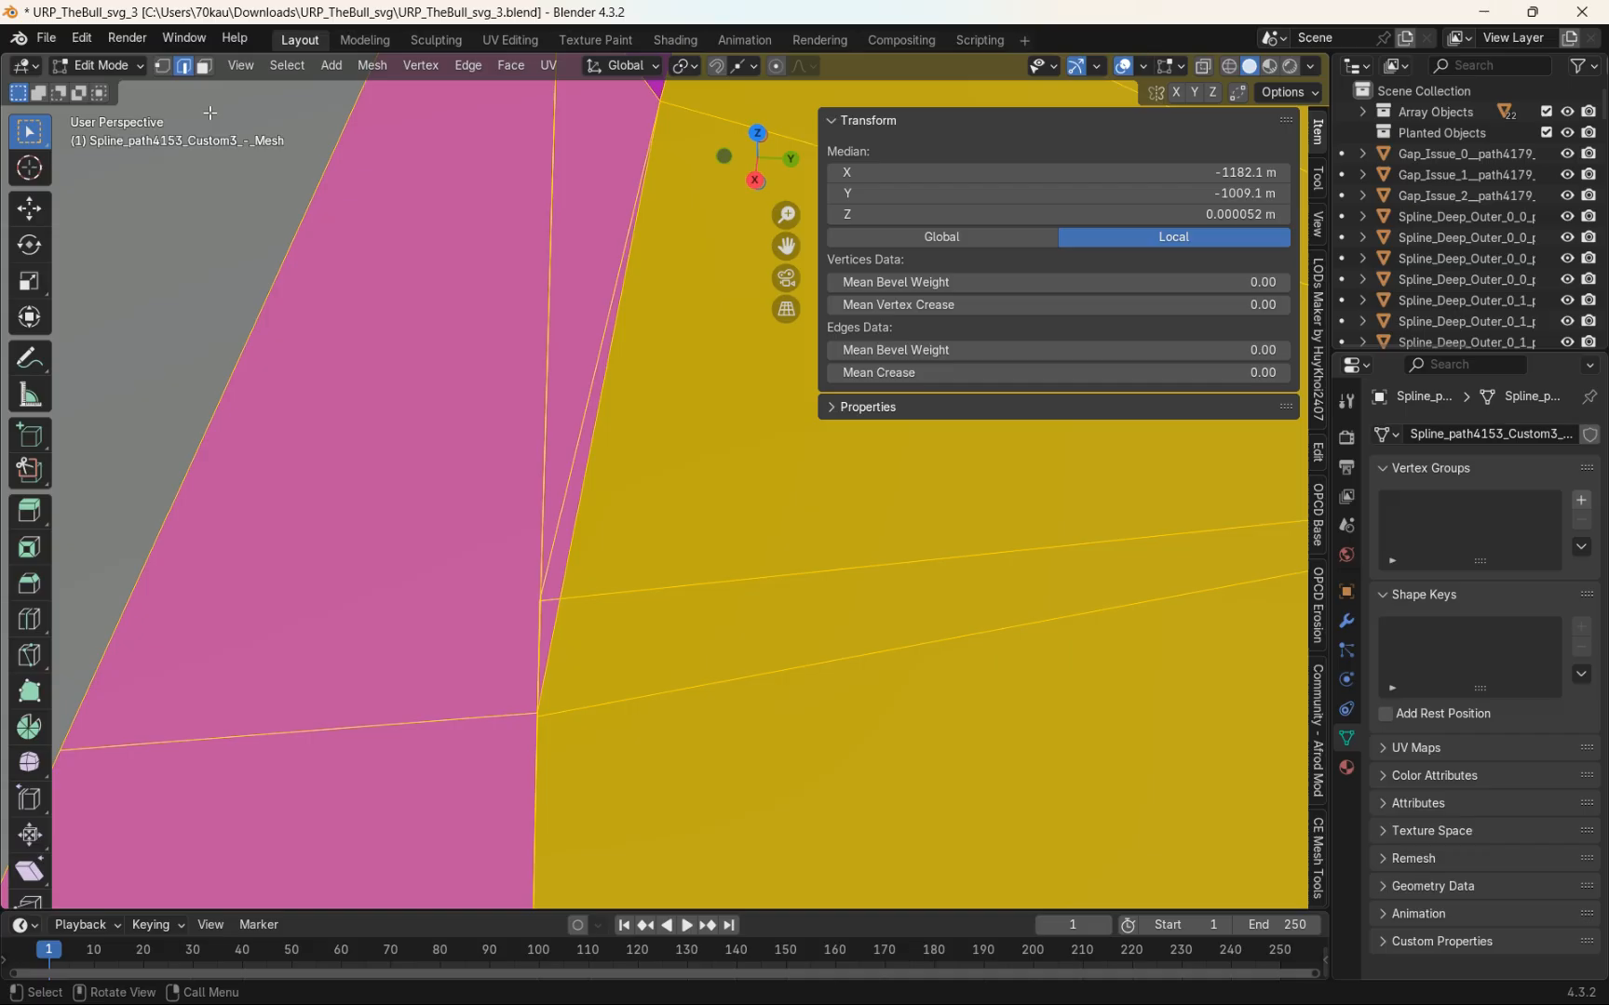
{"action": "left_click", "coordinate": [570, 550]}
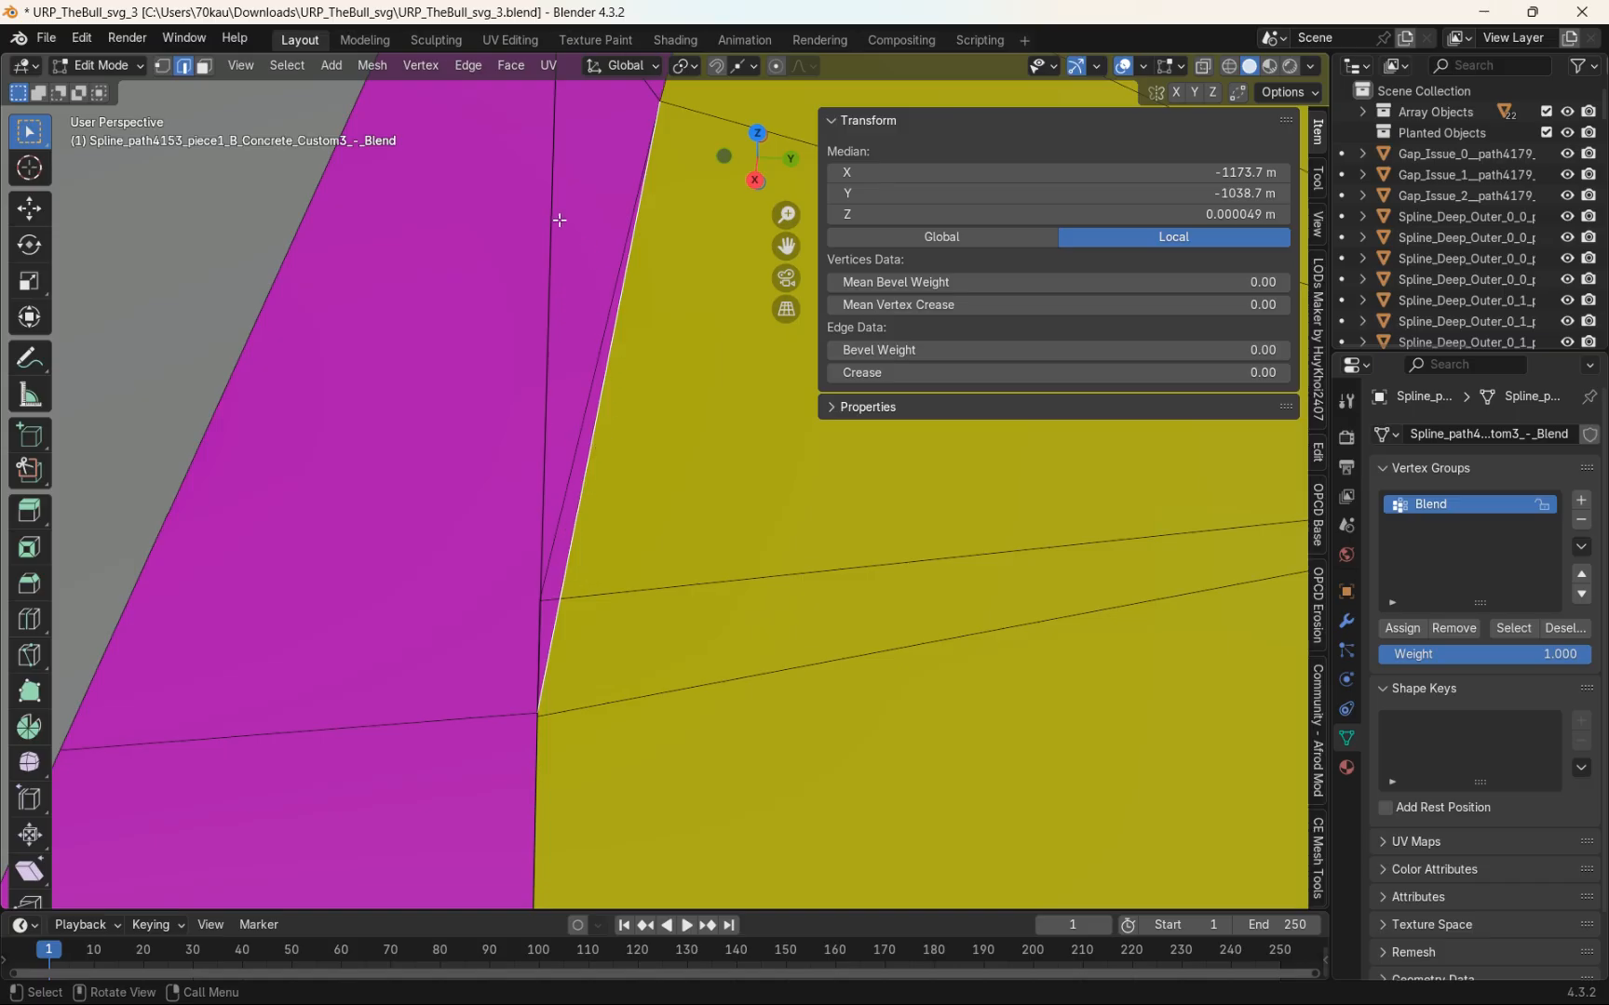
{"action": "left_click", "coordinate": [469, 66]}
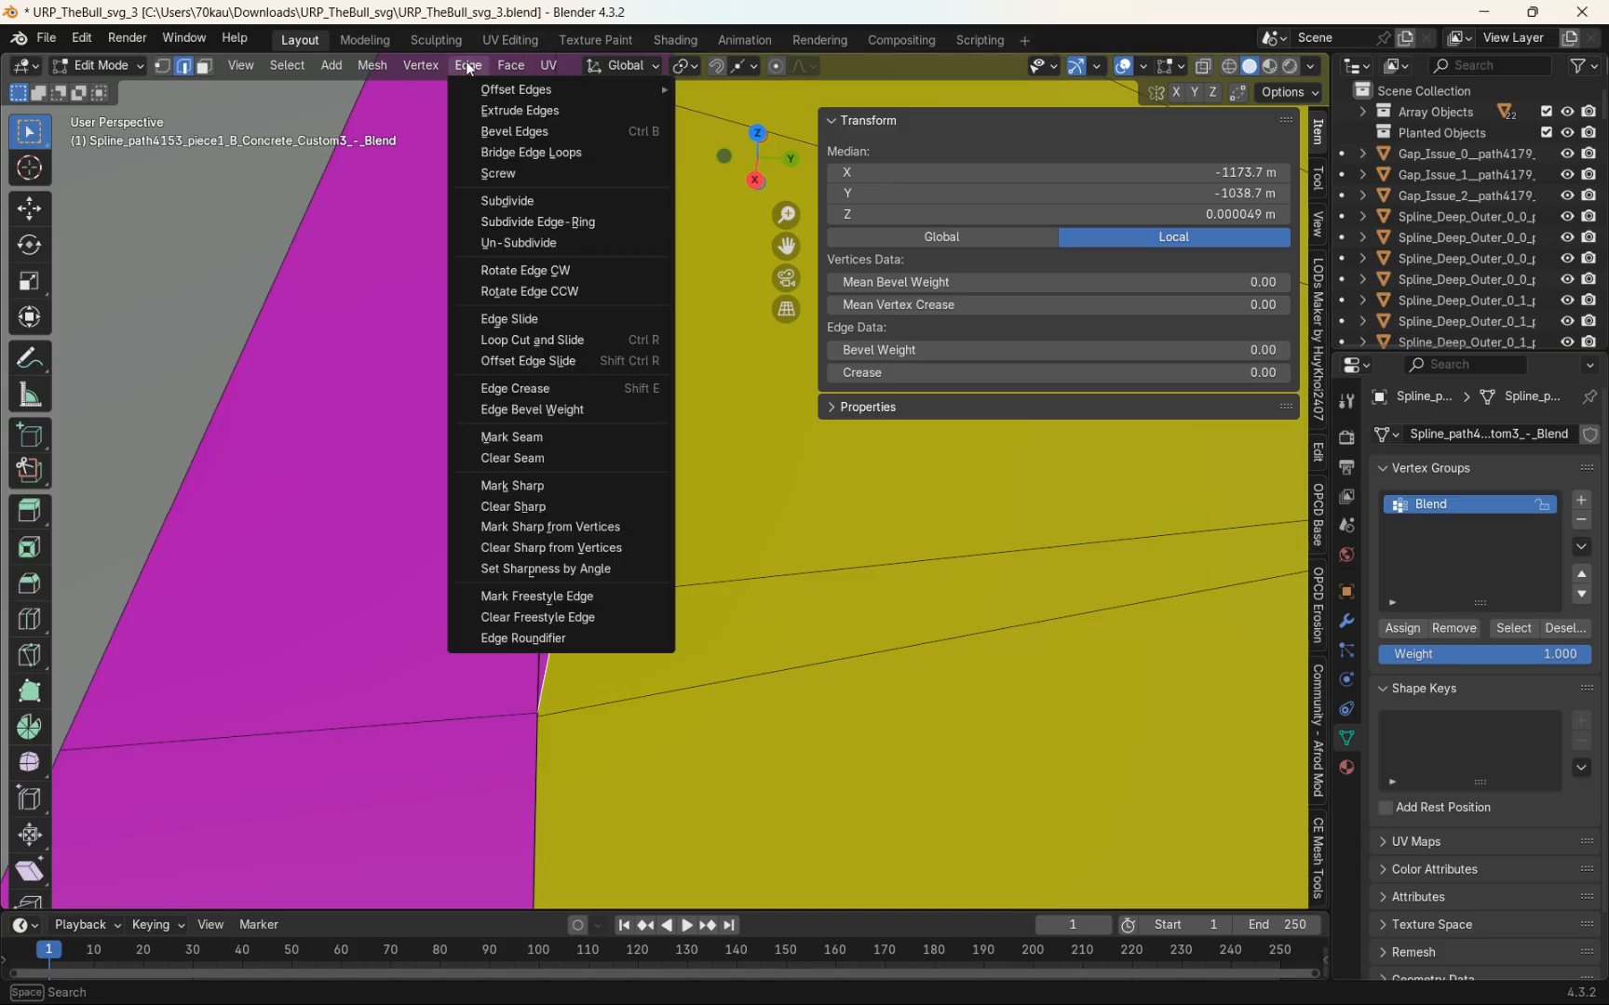
{"action": "left_click", "coordinate": [510, 200]}
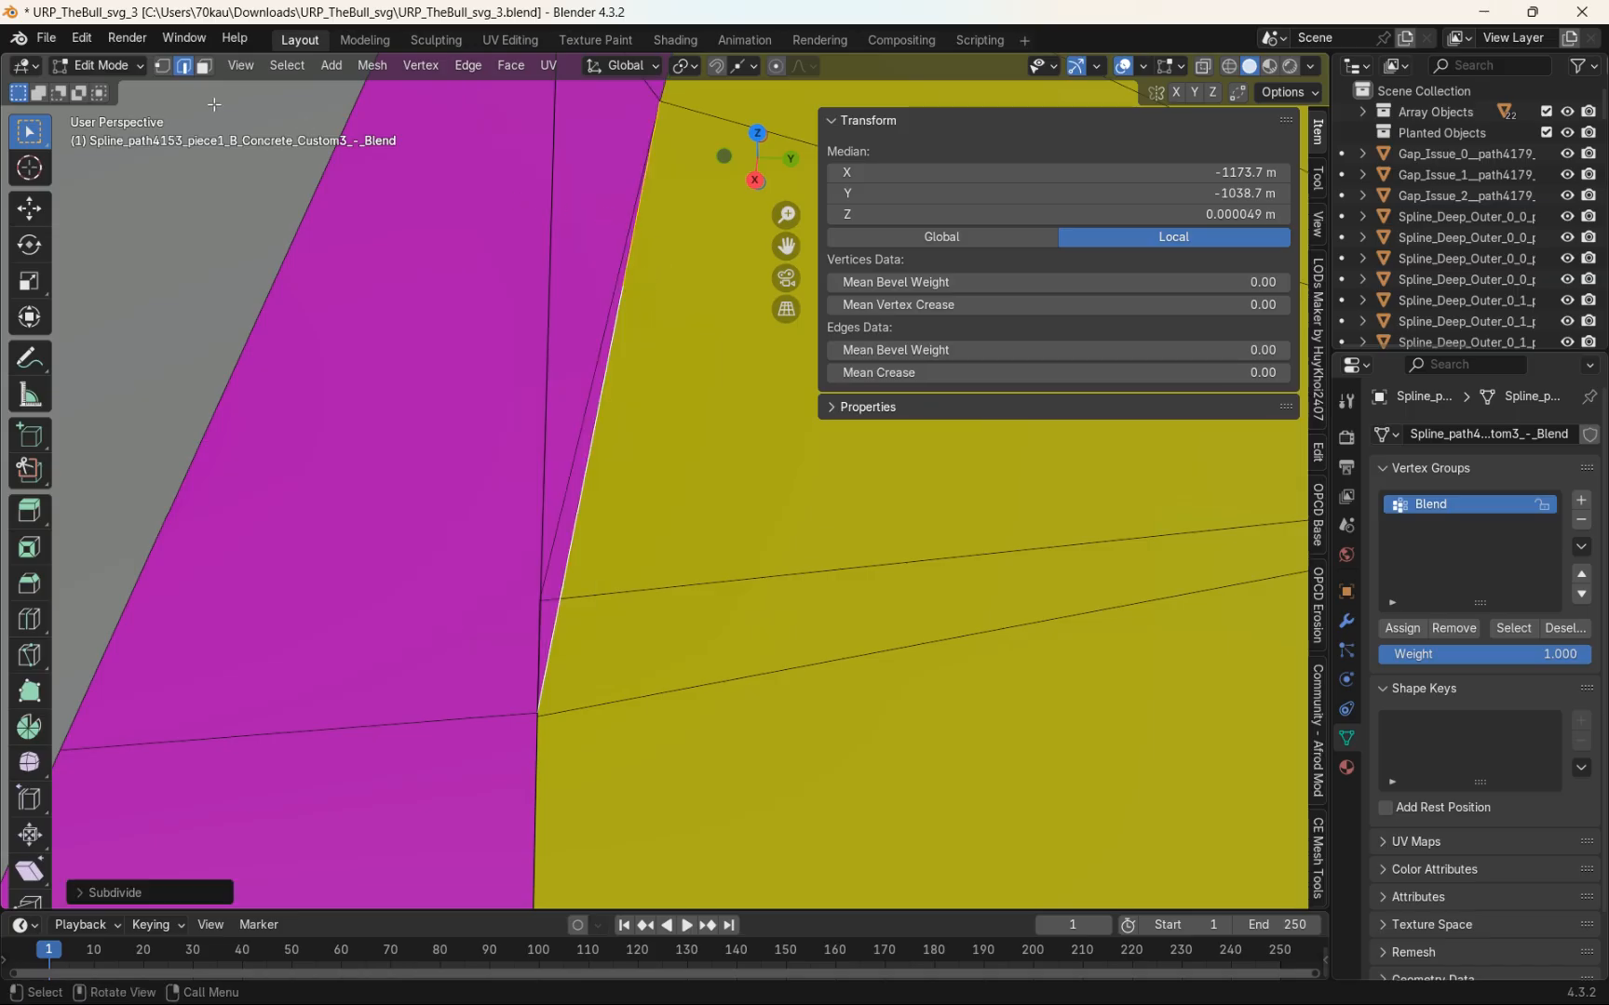
Slide the sliver edge's new midpoint vertex by about 0.82 along the edge, level with the nearby concrete strip vertex
{"action": "left_click", "coordinate": [161, 67]}
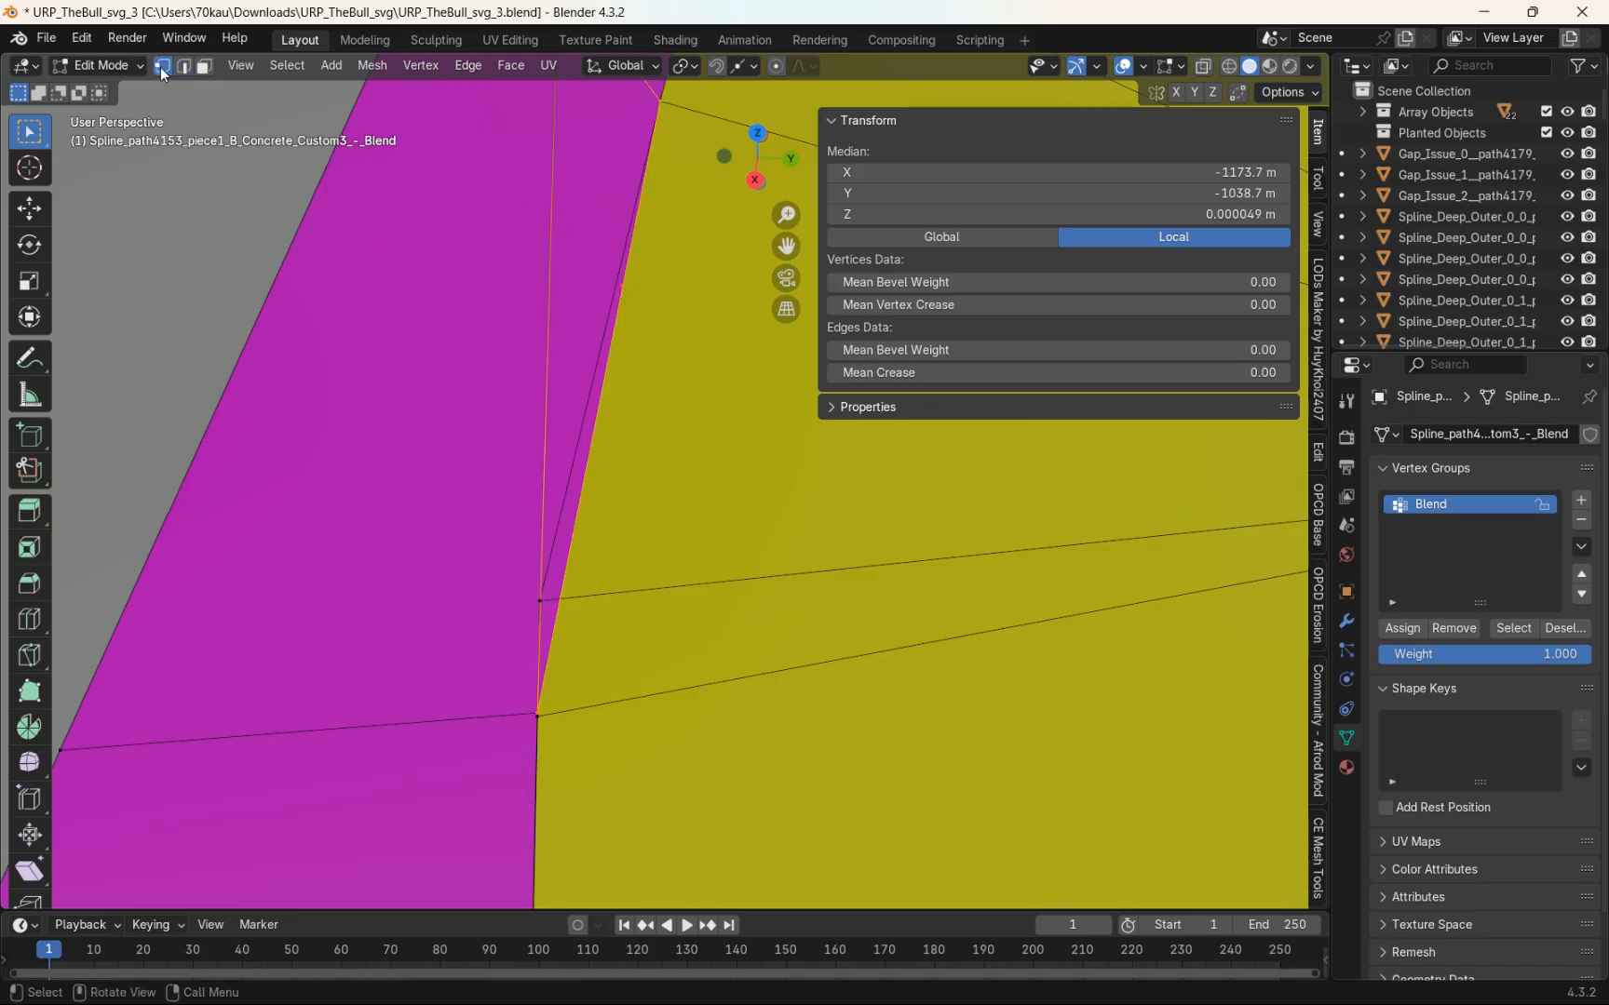
{"action": "left_click", "coordinate": [622, 288]}
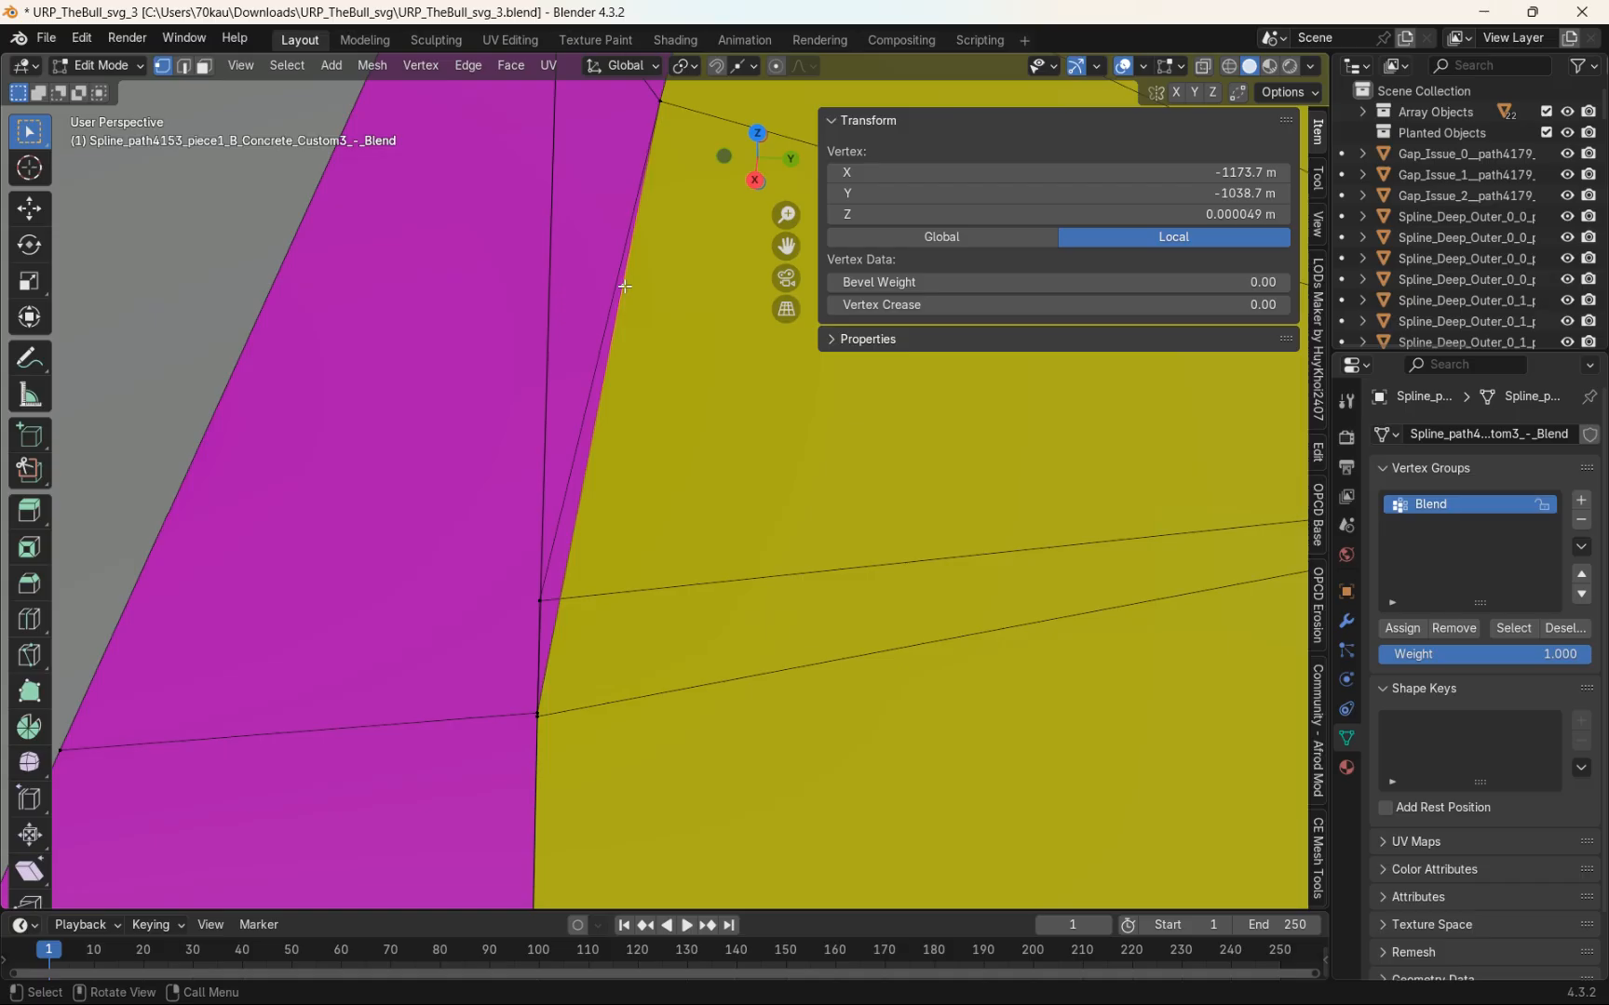
{"action": "key", "text": "shift+v"}
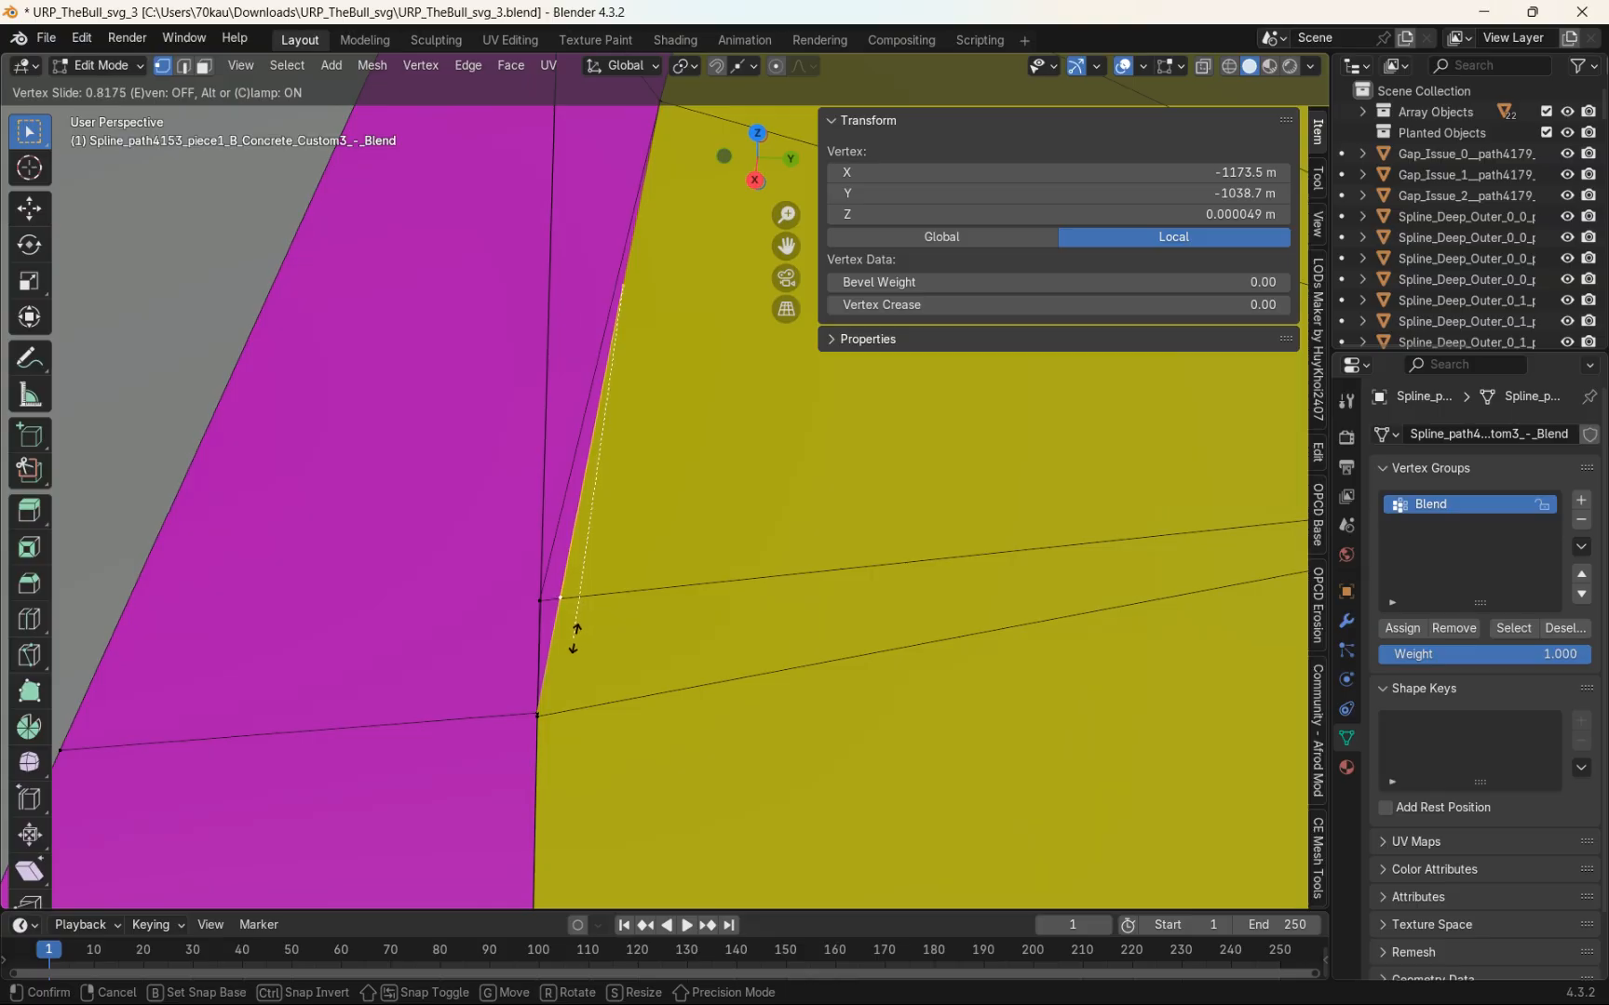
{"action": "left_click", "coordinate": [576, 638]}
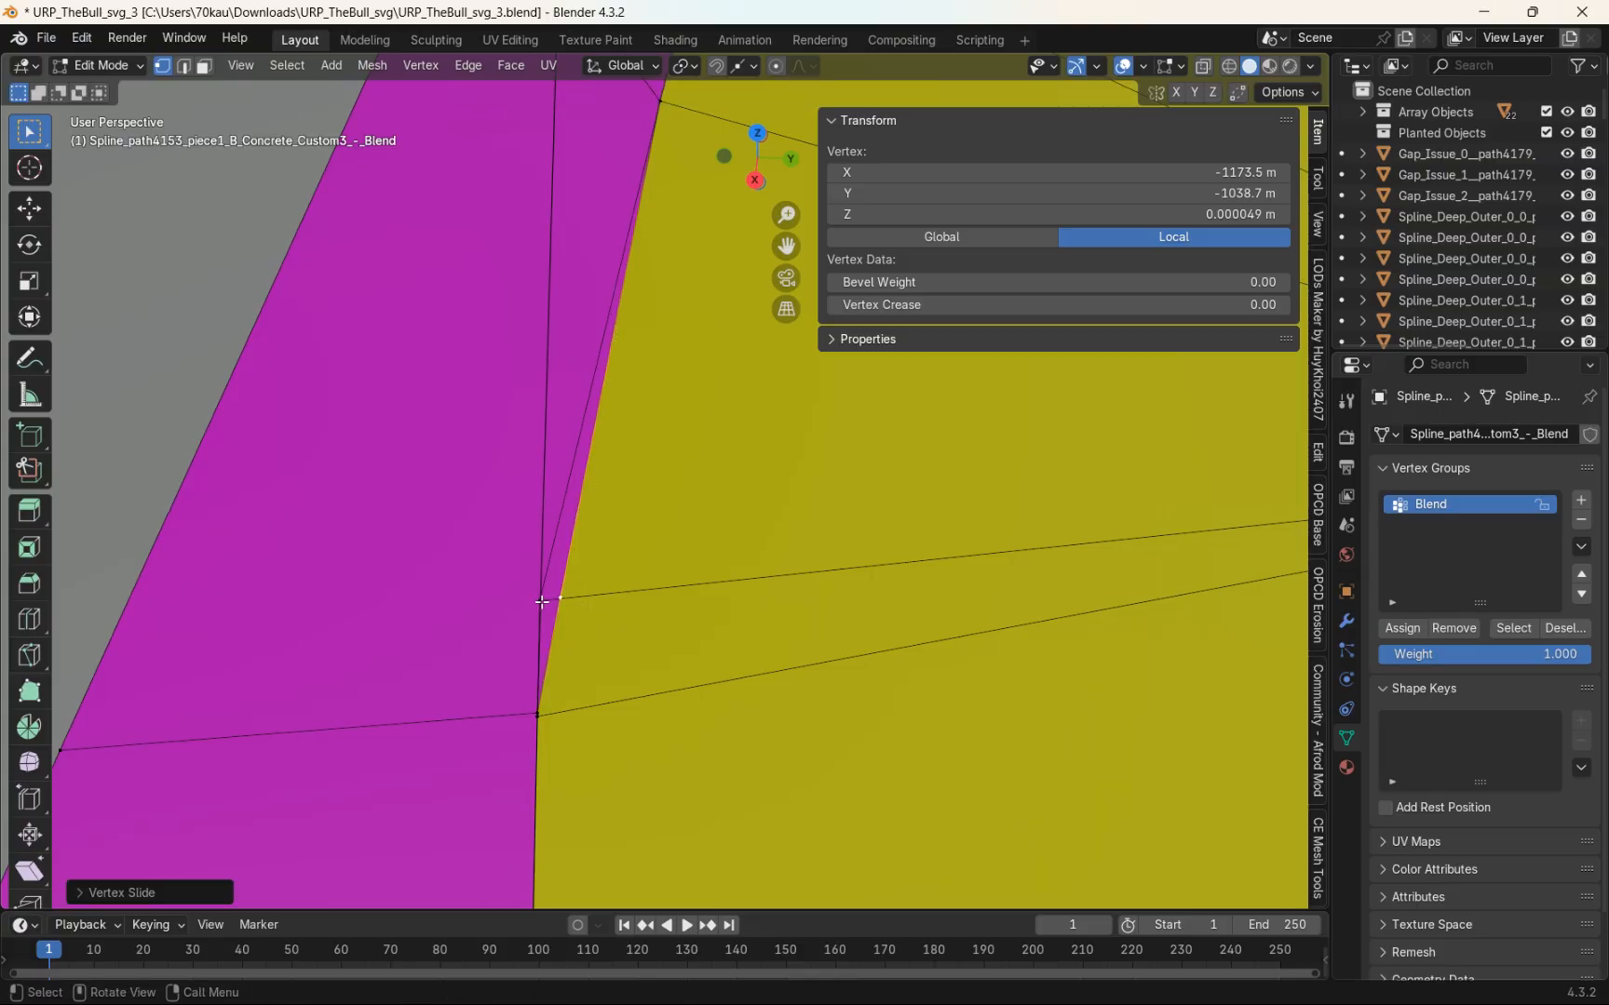
Enable snapping to Vertex and move the slid sliver vertex onto the adjacent concrete strip vertex
{"action": "left_click", "coordinate": [718, 68]}
{"action": "left_click", "coordinate": [754, 67]}
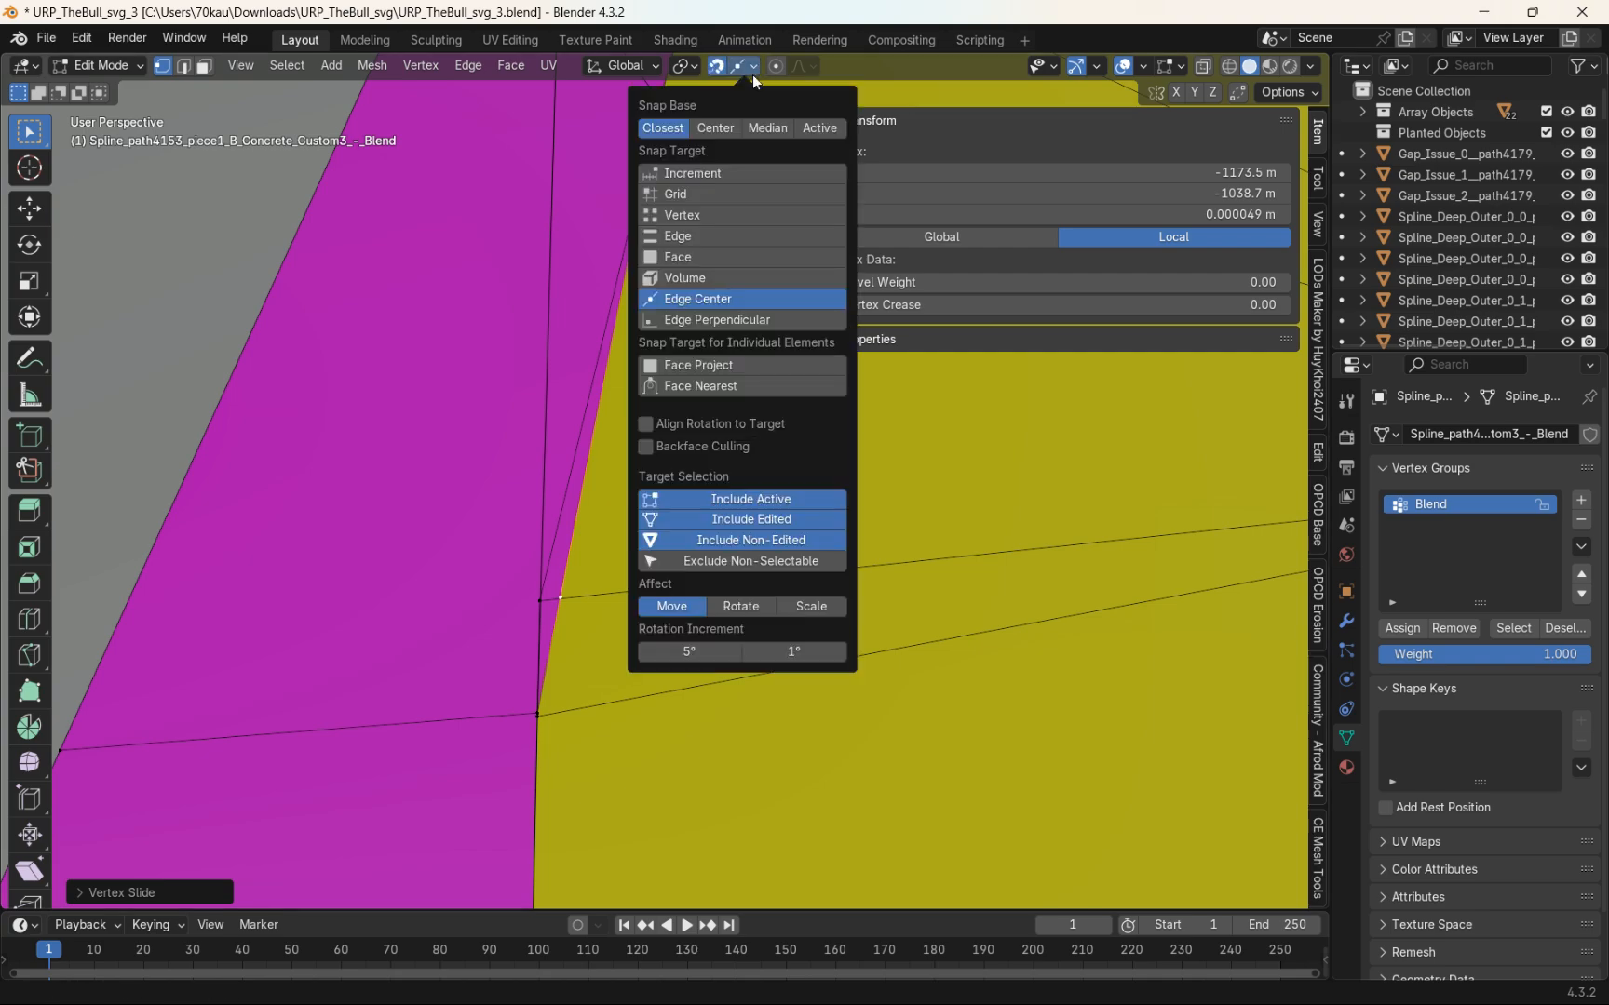
{"action": "left_click", "coordinate": [687, 211]}
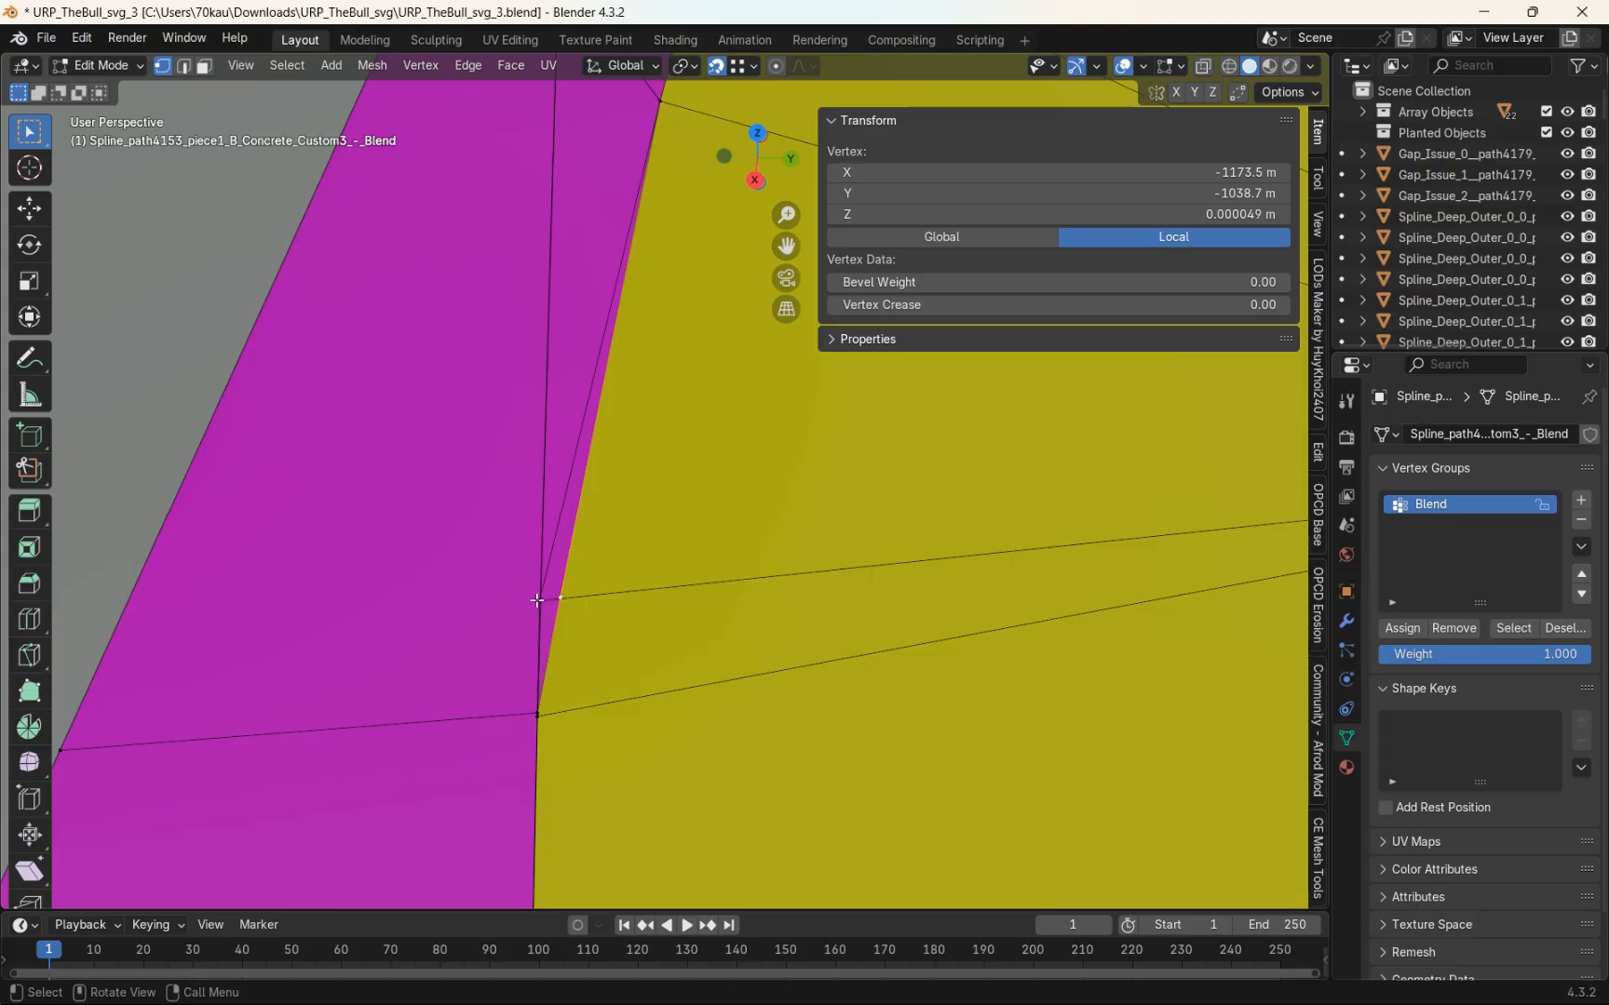
{"action": "key", "text": "g"}
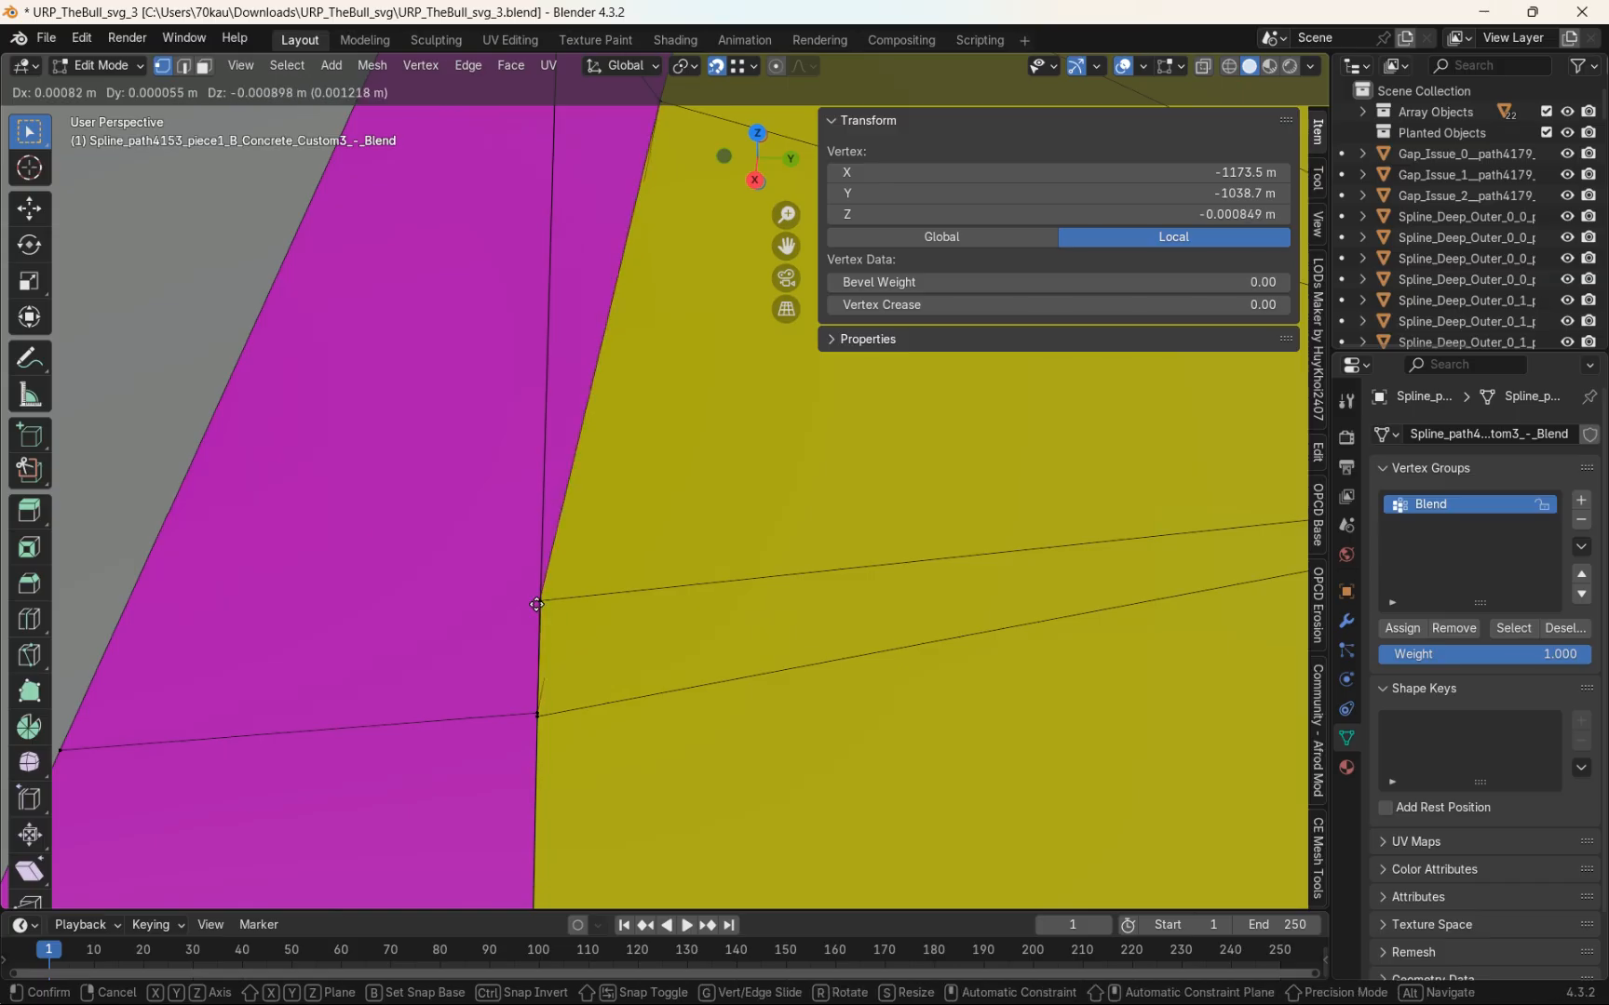
{"action": "left_click", "coordinate": [536, 604]}
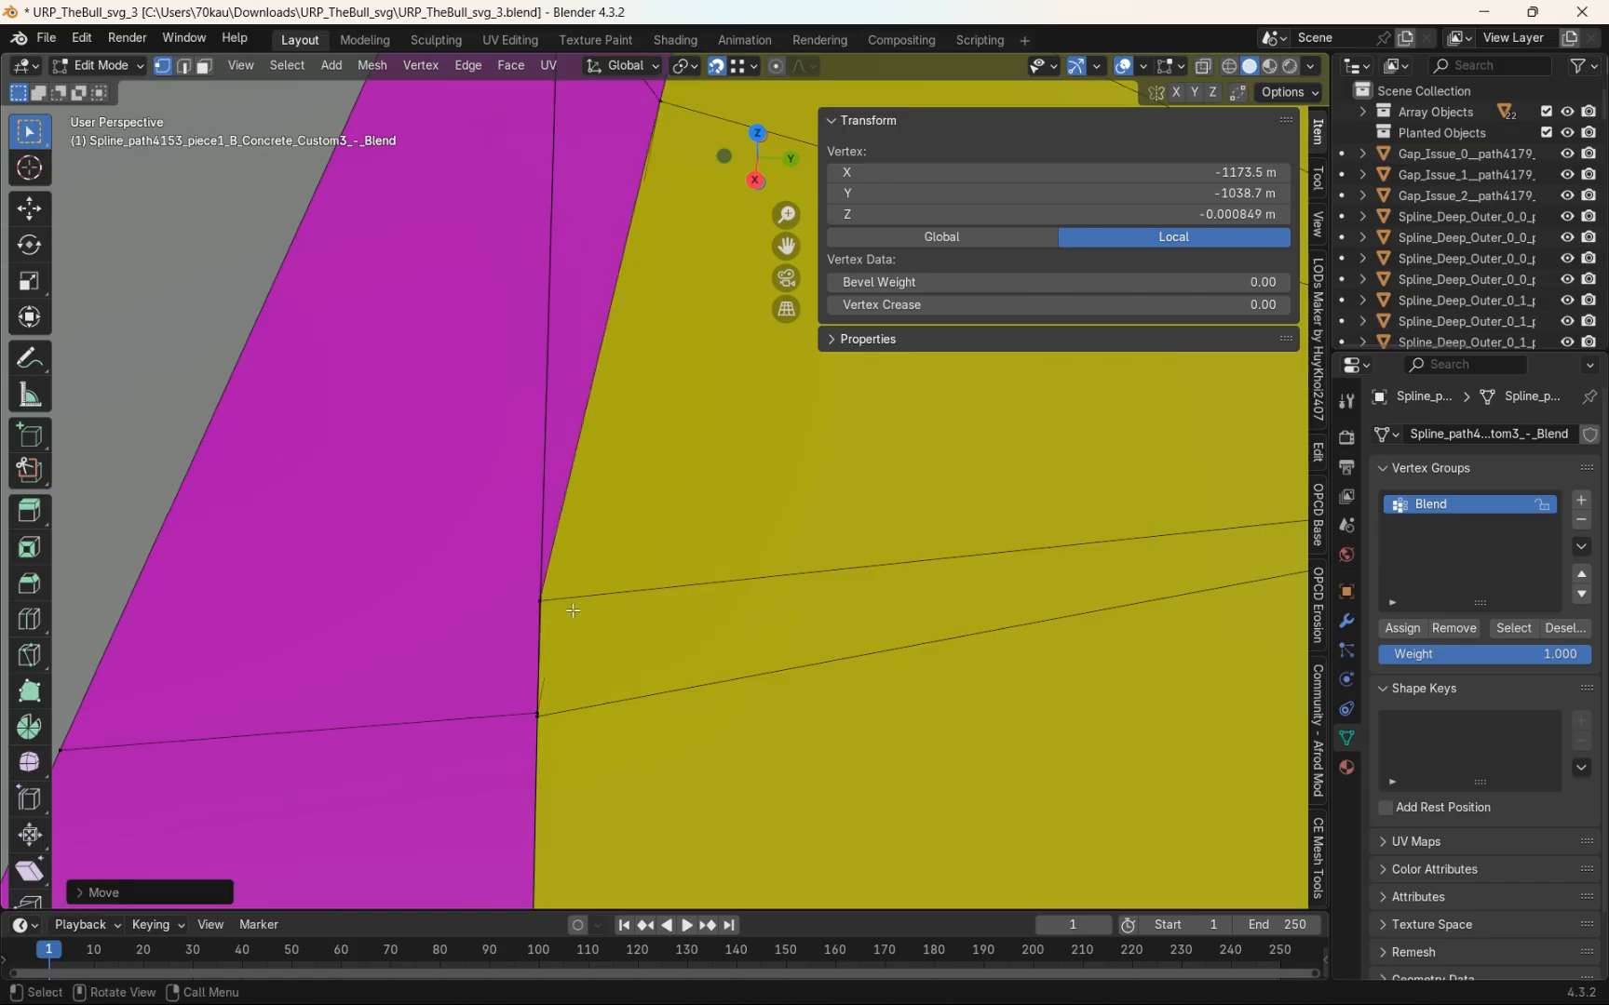
Snap the yellow mesh's boundary vertex onto the concrete strip's corner vertex at the sliver's narrow end
{"action": "middle_click_drag", "start_coordinate": [564, 597], "coordinate": [513, 556]}
{"action": "scroll", "coordinate": [578, 560], "scroll_direction": "up", "scroll_amount": 1}
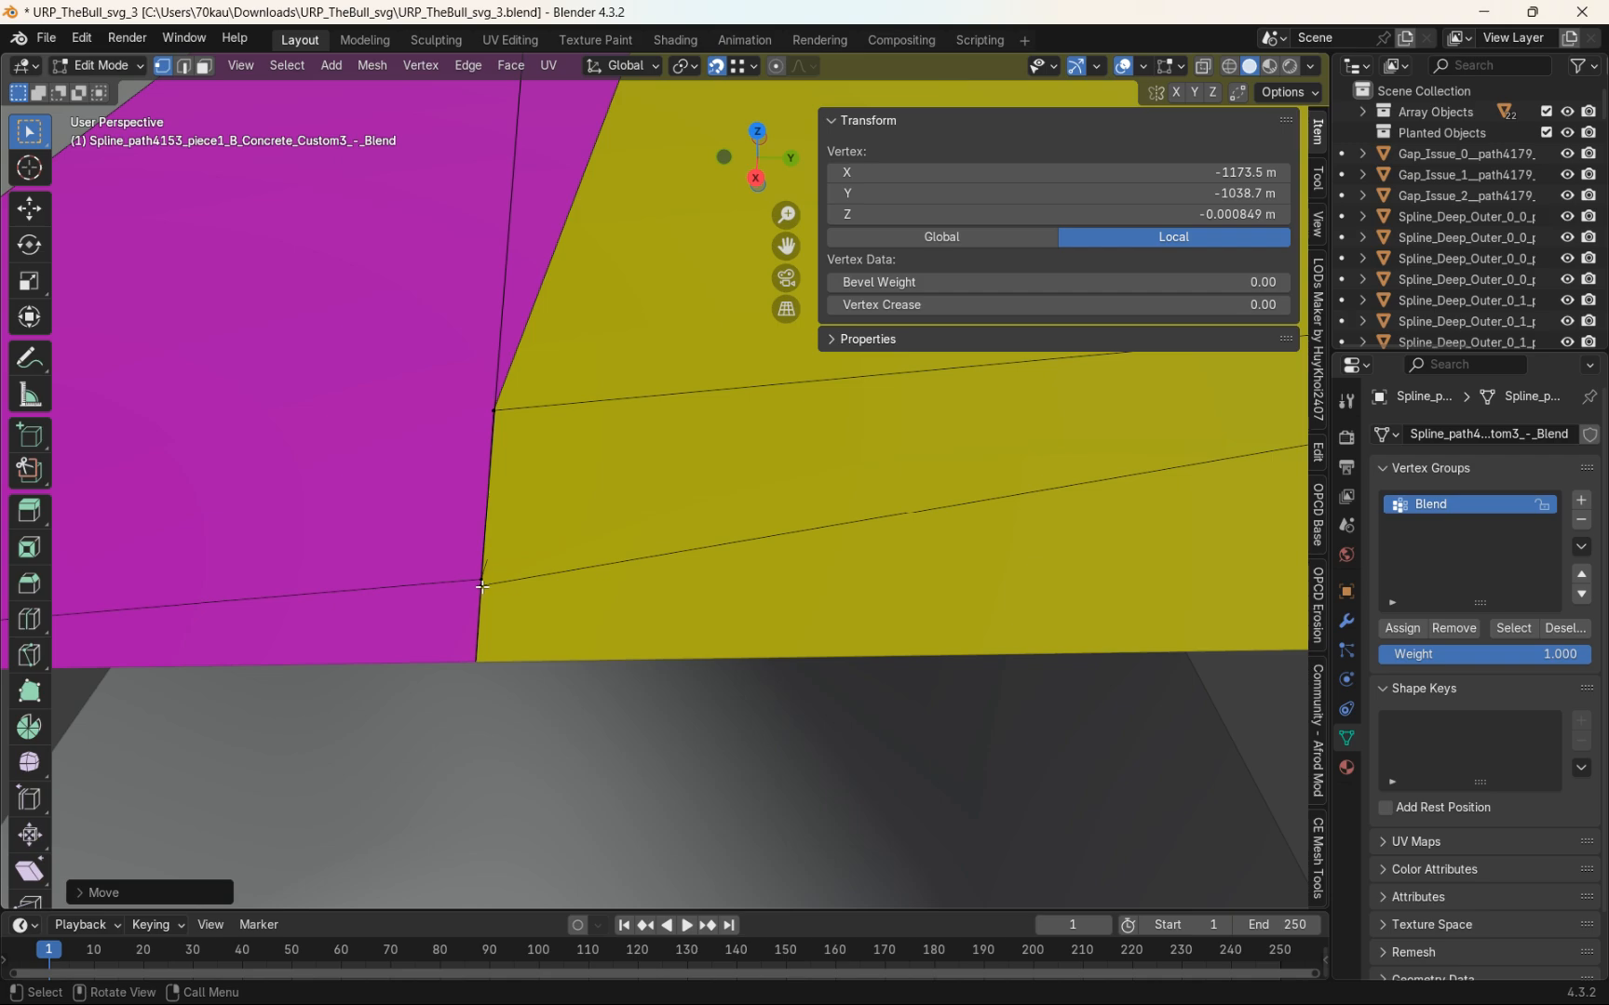
{"action": "left_click", "coordinate": [502, 573]}
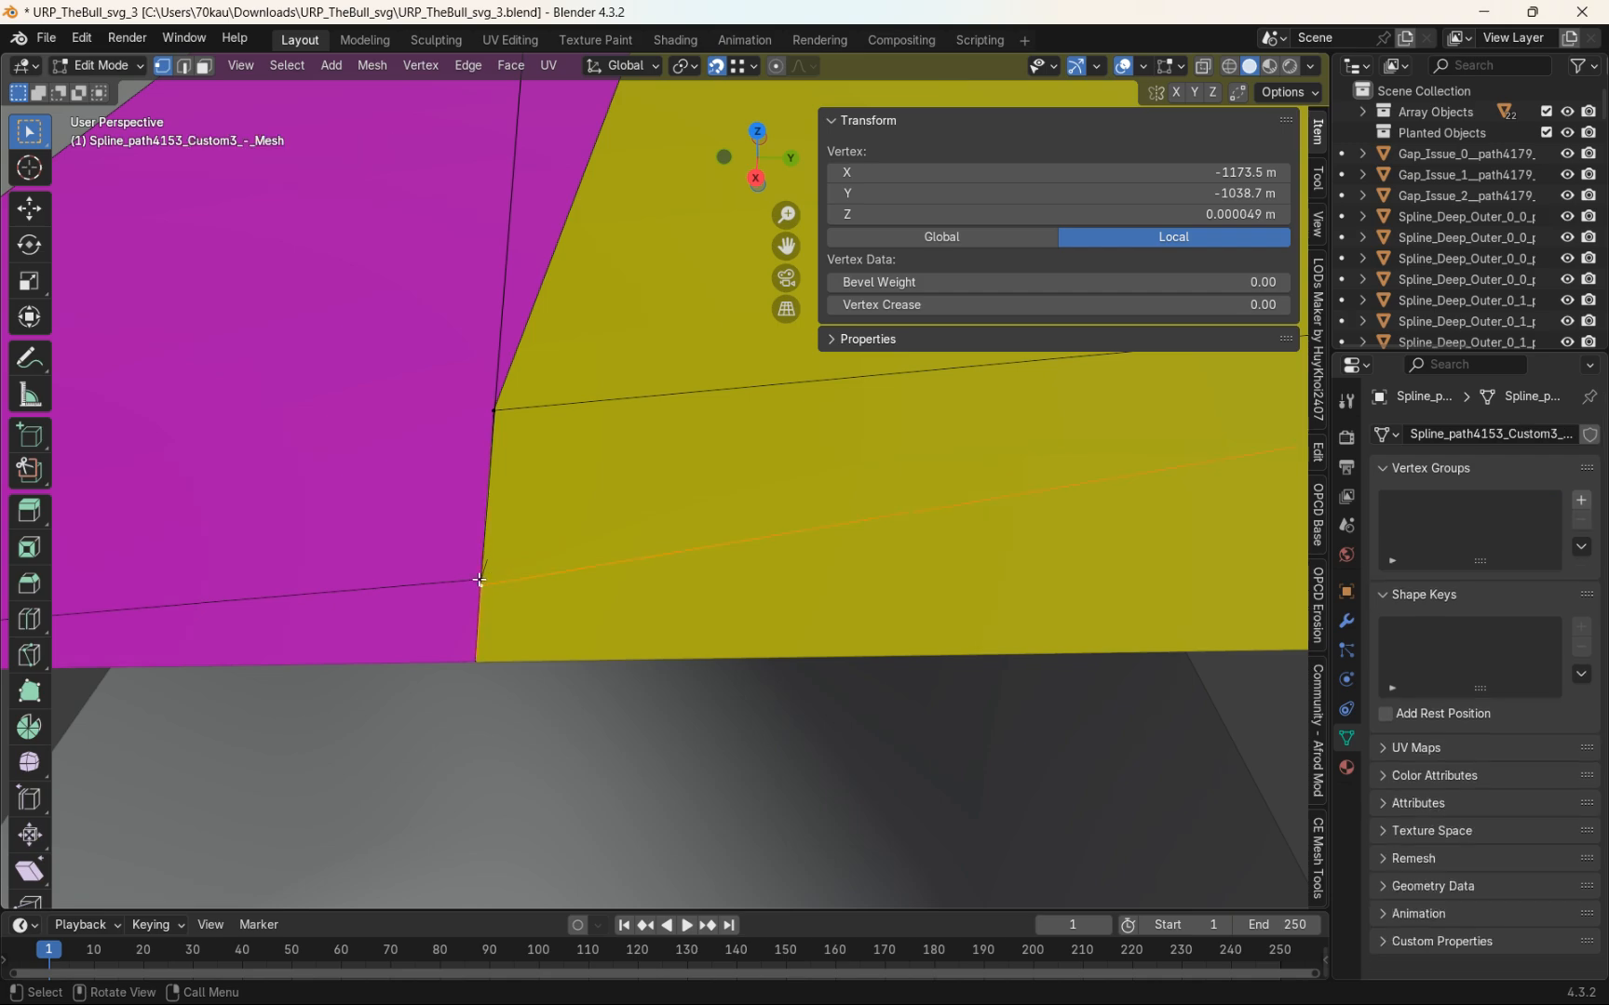
{"action": "key", "text": "g"}
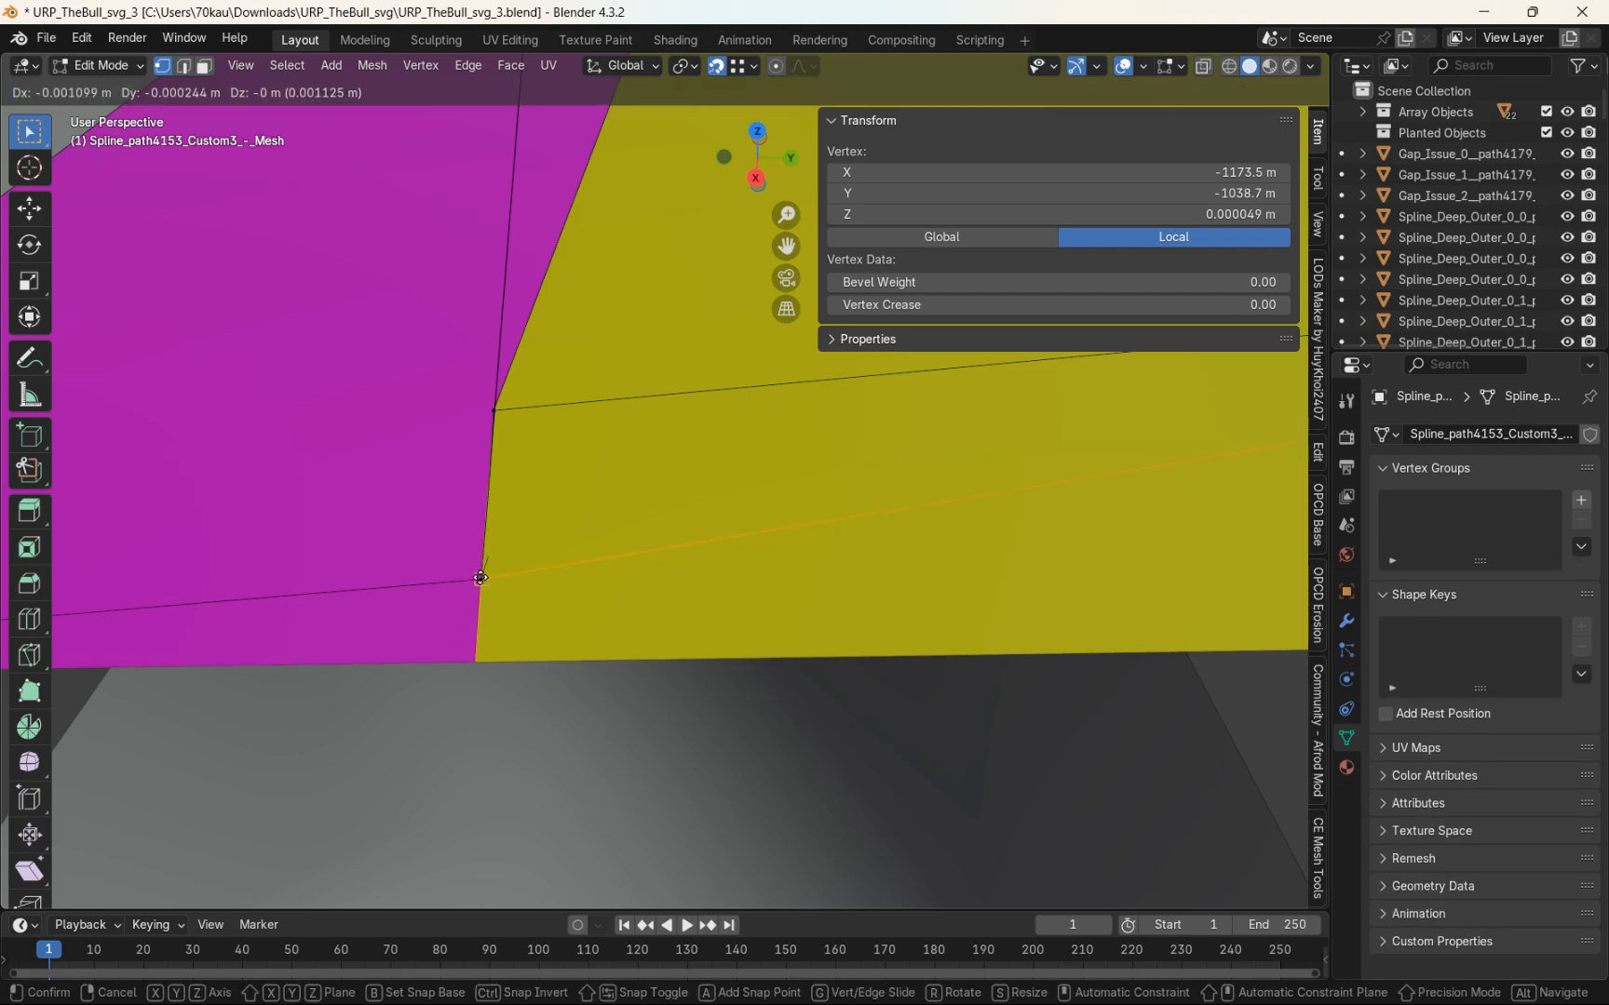
{"action": "left_click", "coordinate": [480, 578]}
Delete the Gap_Issue_0, Gap_Issue_1 and Gap_Issue_2 marker objects from the scene
{"action": "middle_click_drag", "start_coordinate": [528, 545], "coordinate": [536, 571]}
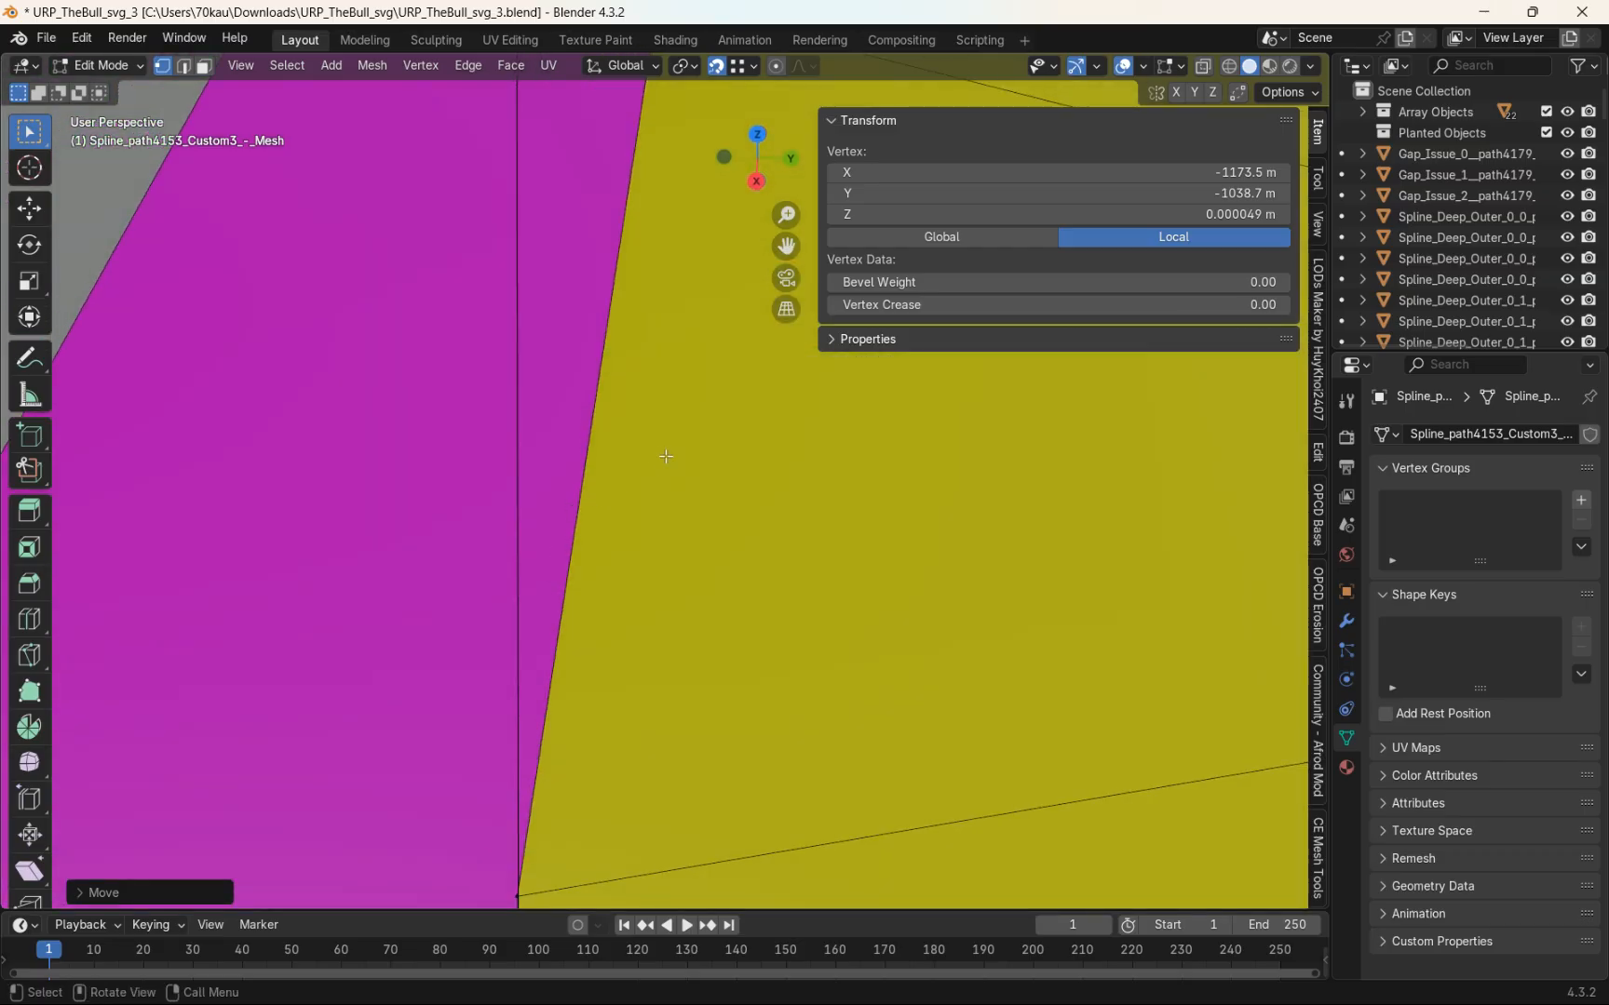
{"action": "scroll", "coordinate": [667, 456], "scroll_direction": "down", "scroll_amount": 6}
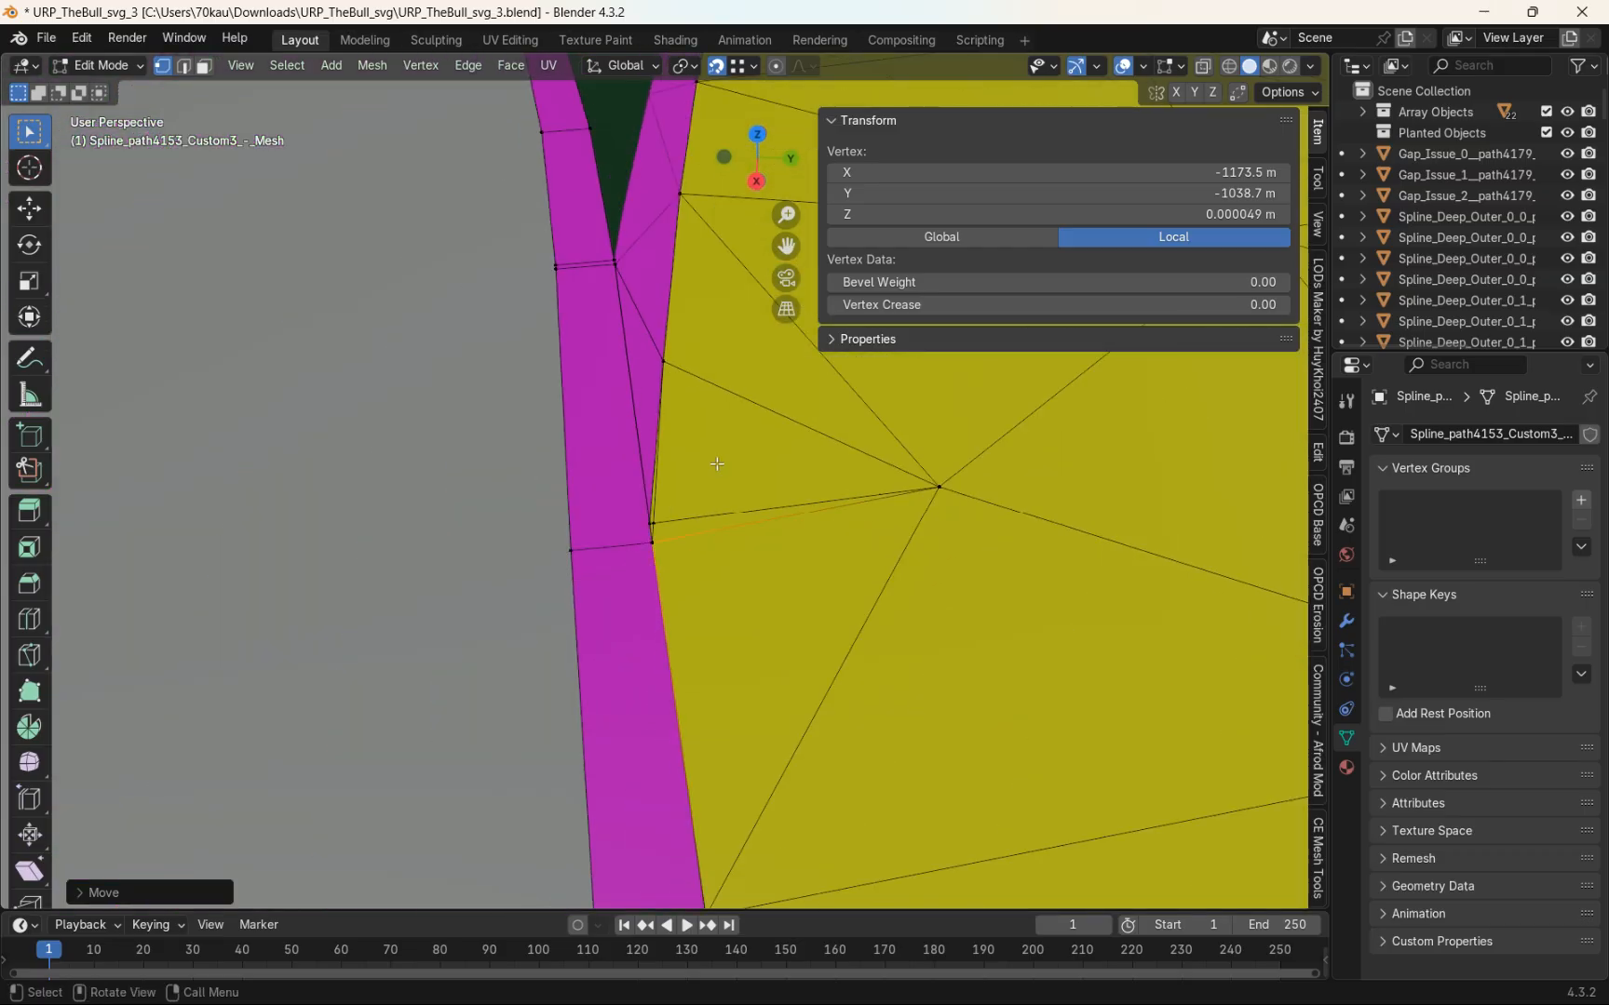
{"action": "scroll", "coordinate": [703, 512], "scroll_direction": "up", "scroll_amount": 4}
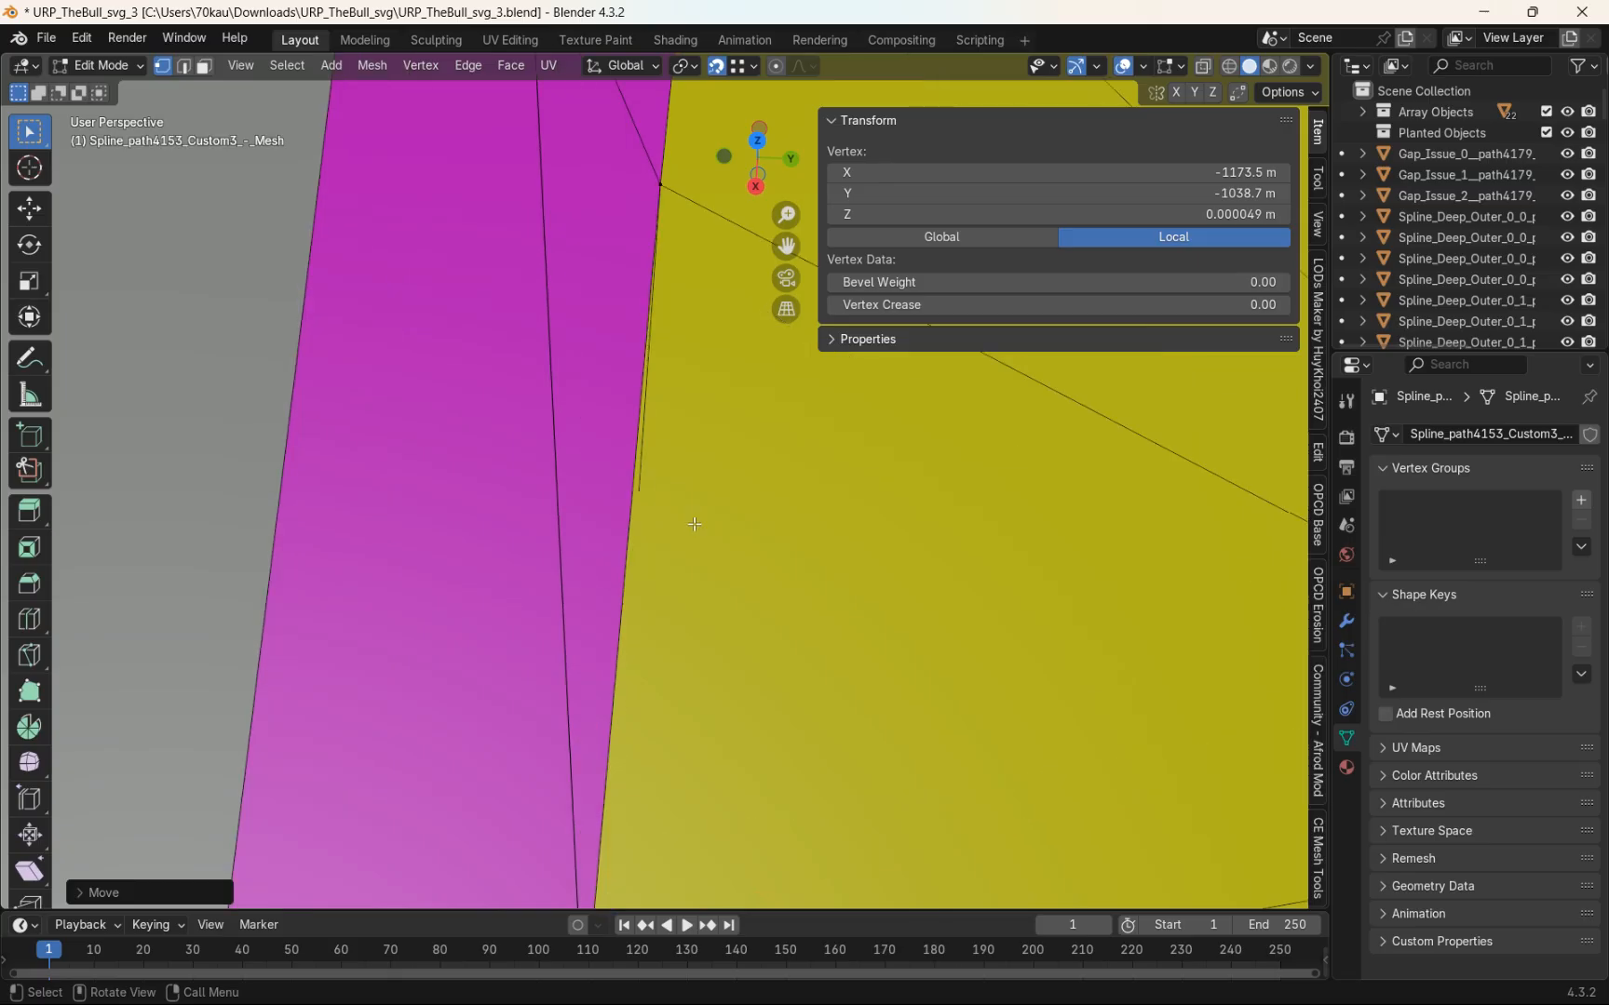
{"action": "scroll", "coordinate": [695, 524], "scroll_direction": "down", "scroll_amount": 4}
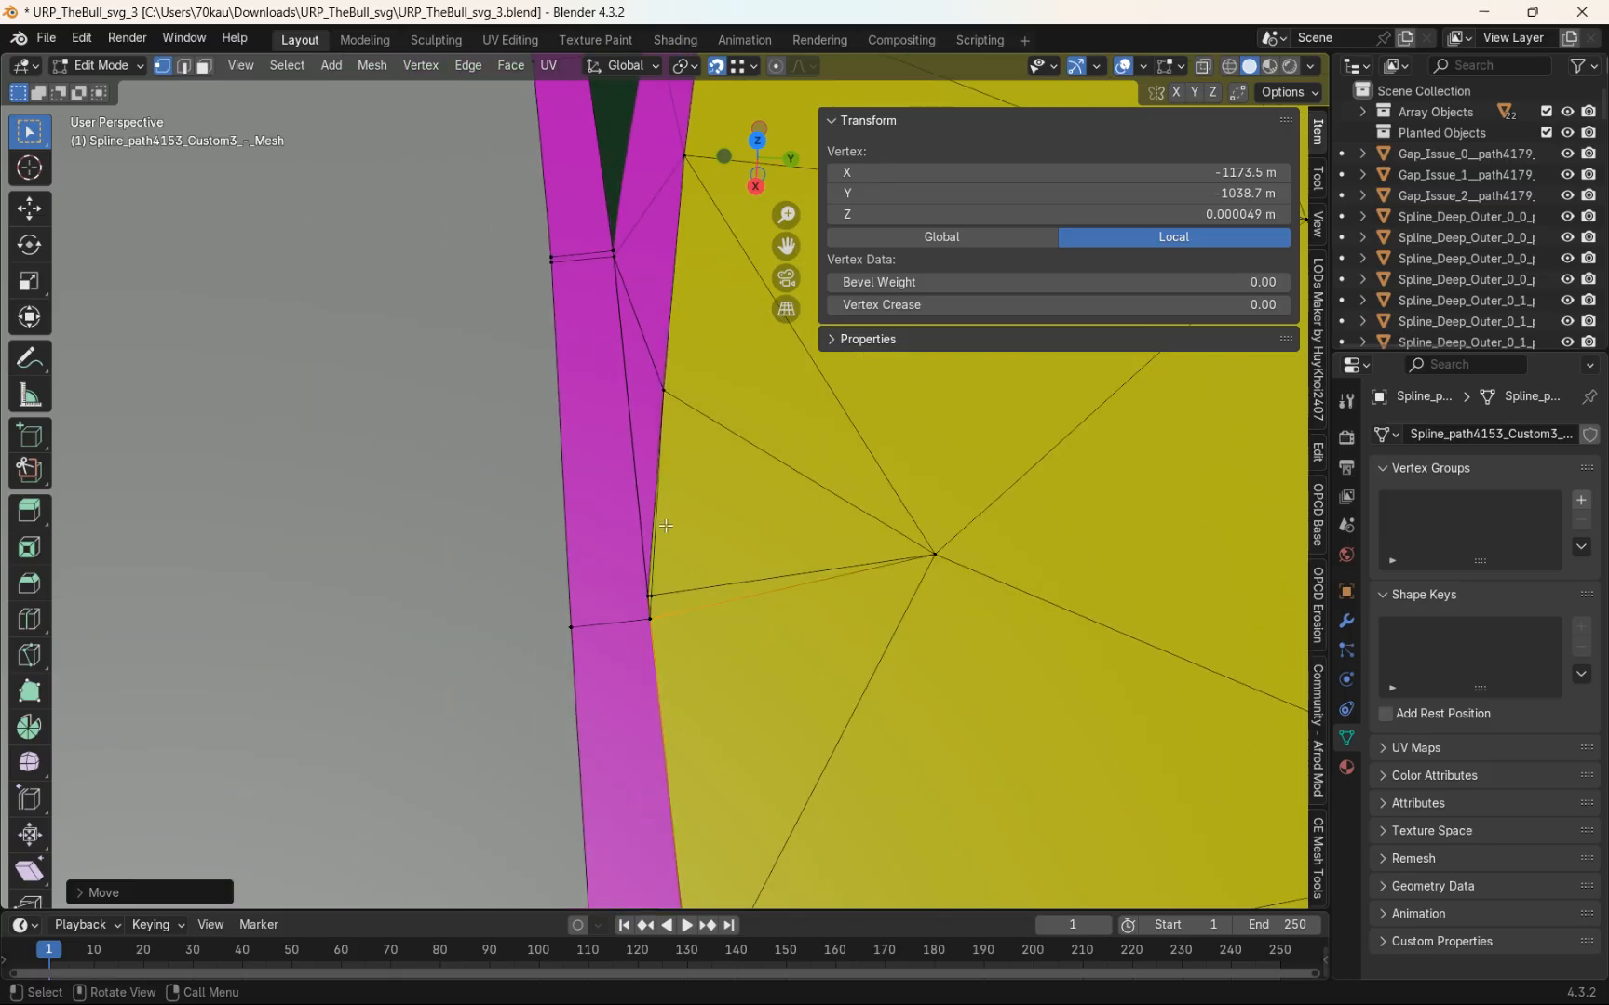
{"action": "scroll", "coordinate": [666, 526], "scroll_direction": "up", "scroll_amount": 3}
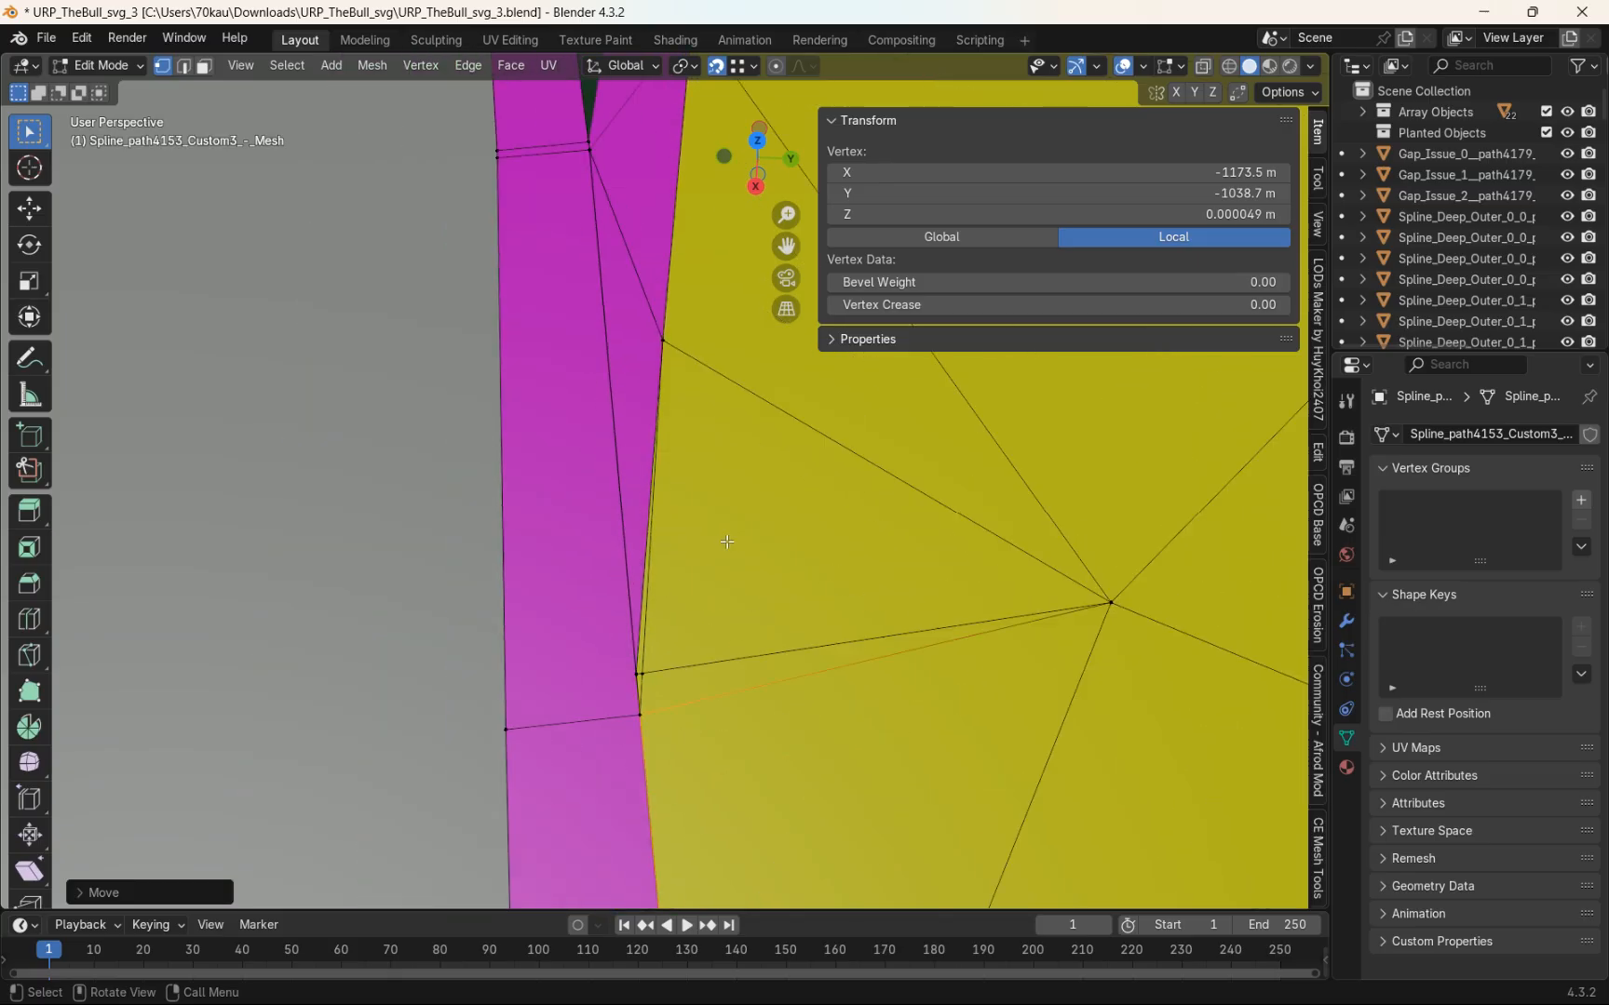
{"action": "scroll", "coordinate": [727, 541], "scroll_direction": "down", "scroll_amount": 2}
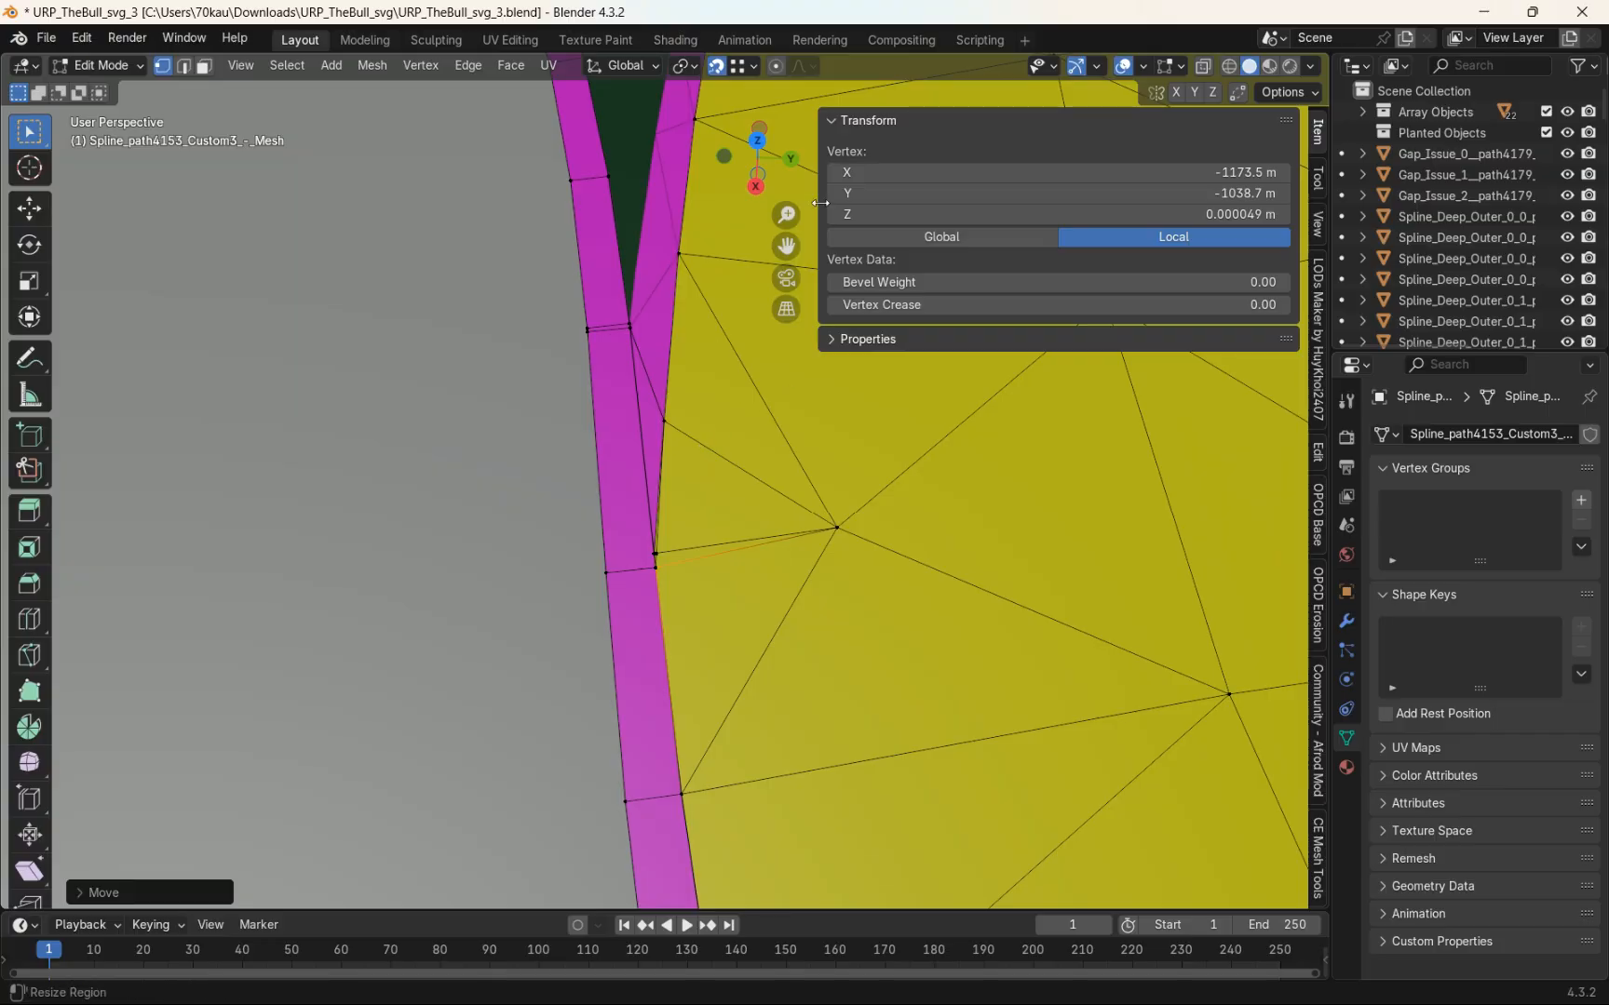
{"action": "left_click", "coordinate": [1434, 155]}
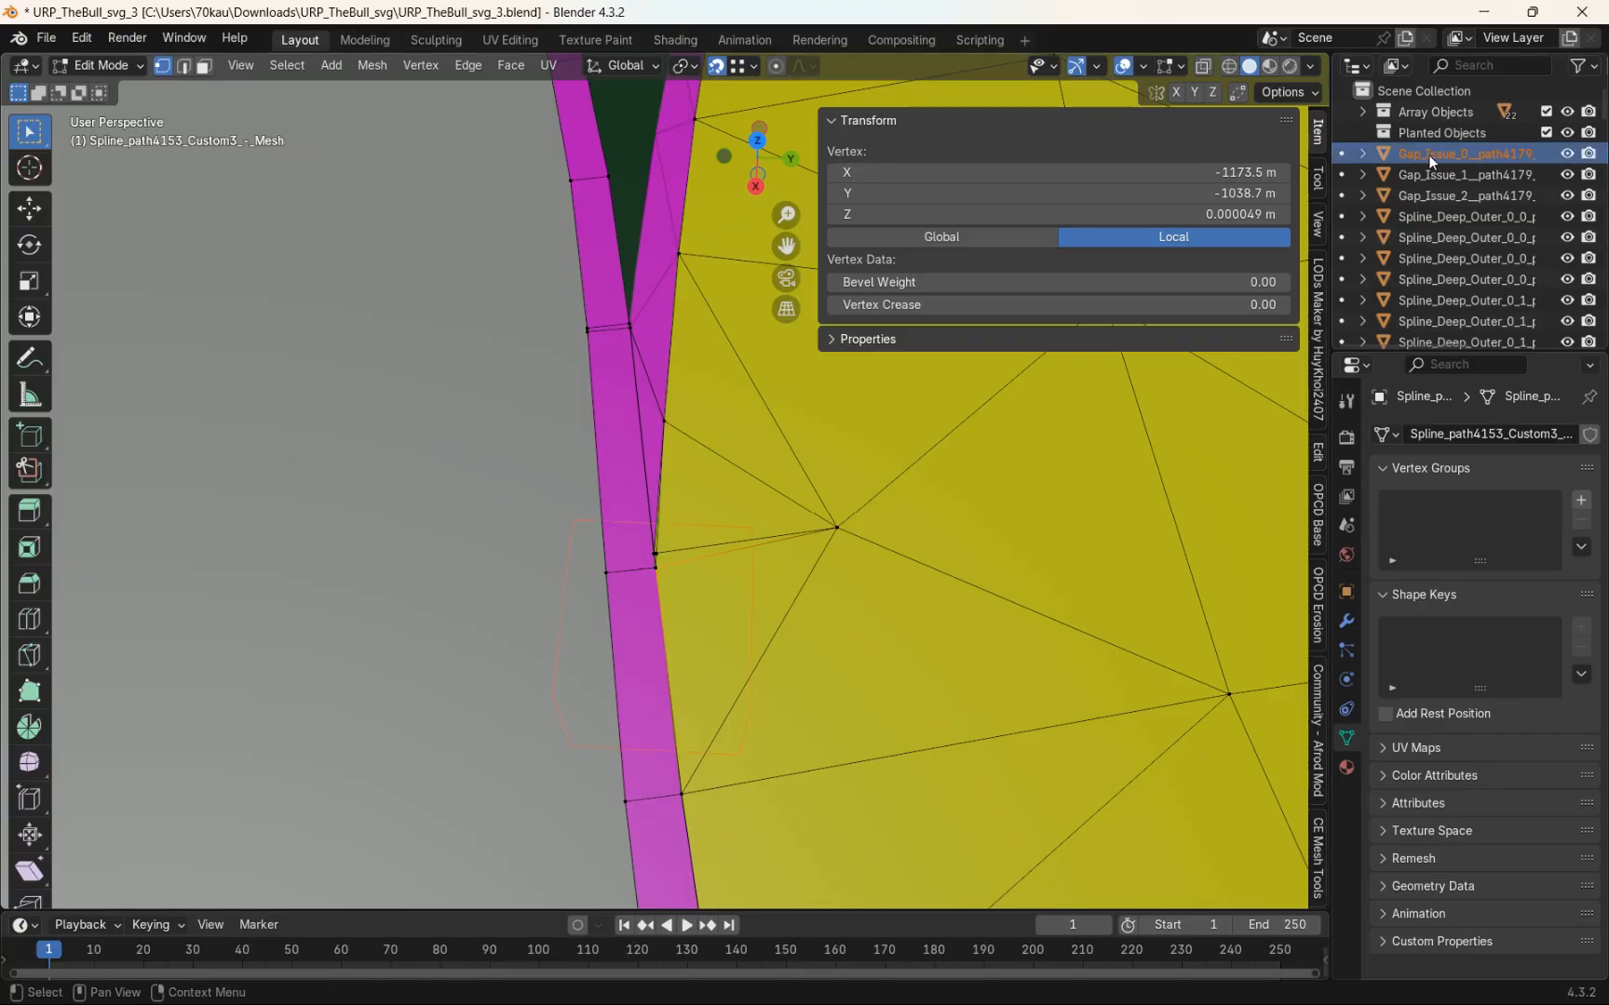
{"action": "key", "text": "Delete"}
{"action": "left_click", "coordinate": [1427, 158]}
{"action": "key", "text": "Delete"}
{"action": "left_click", "coordinate": [1424, 155]}
{"action": "key", "text": "Delete"}
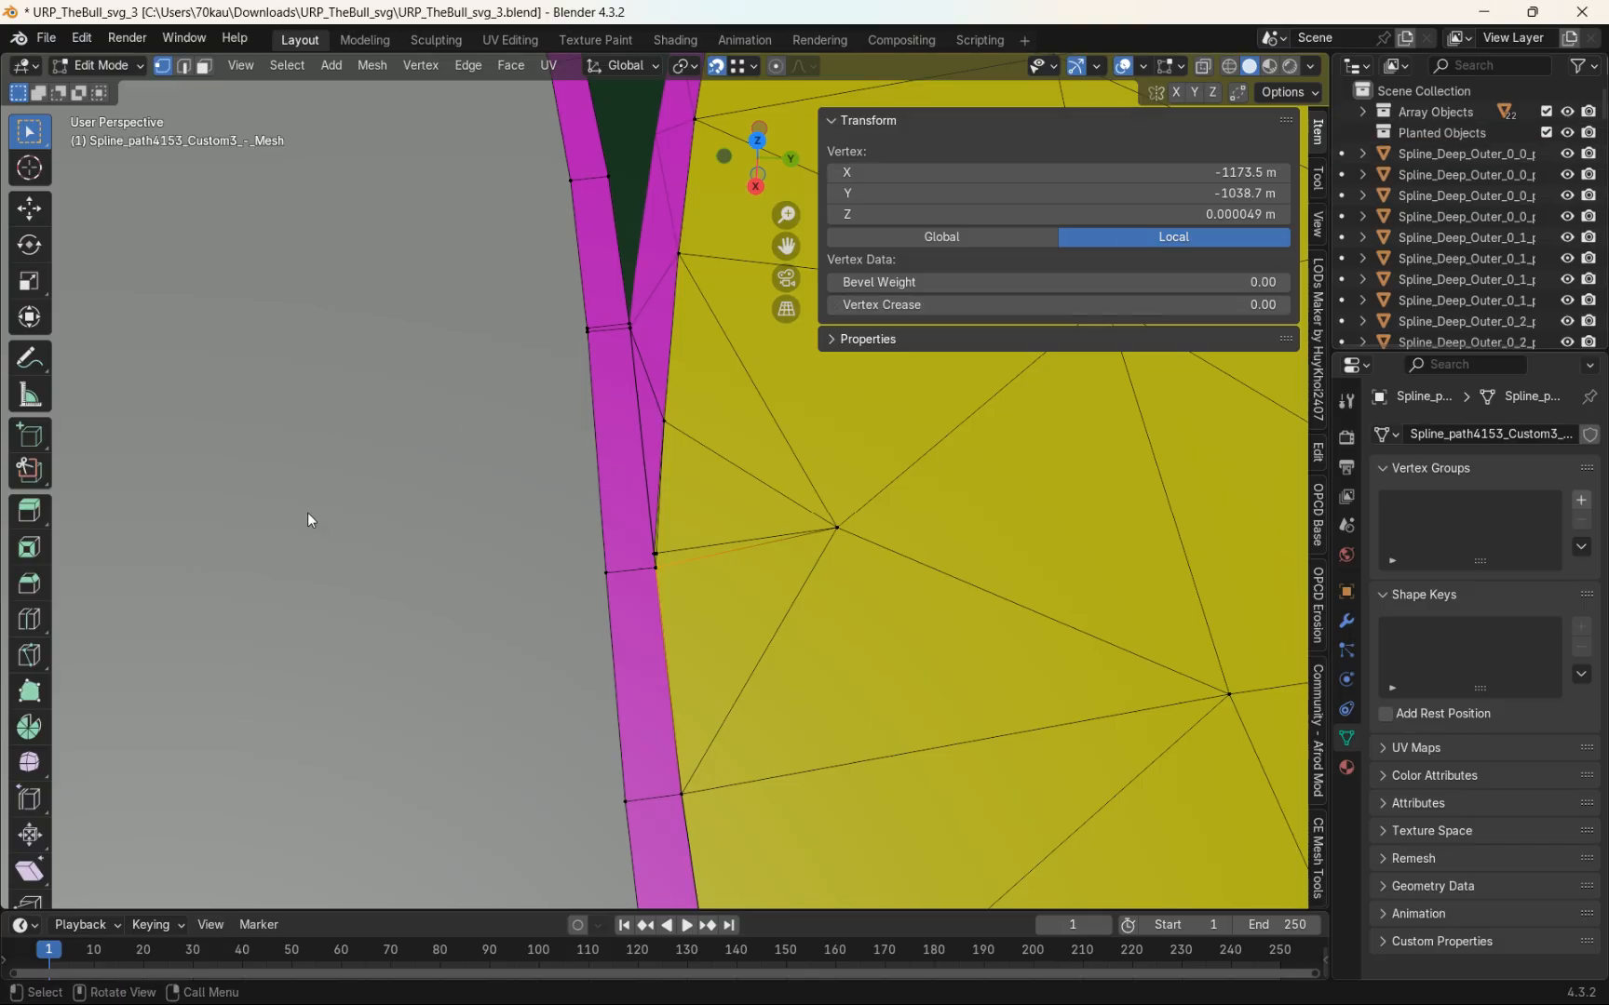